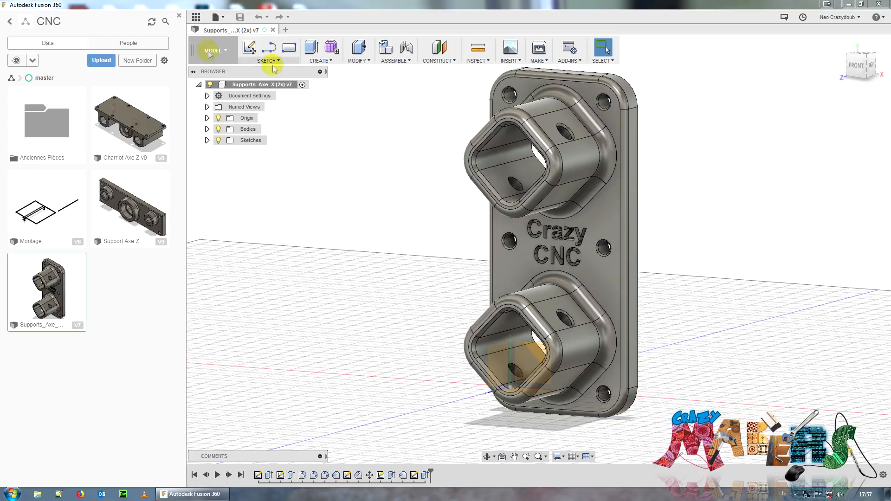
Create a new design, show its origin planes and start a sketch on the front plane
left_click(219, 18)
left_click(239, 29)
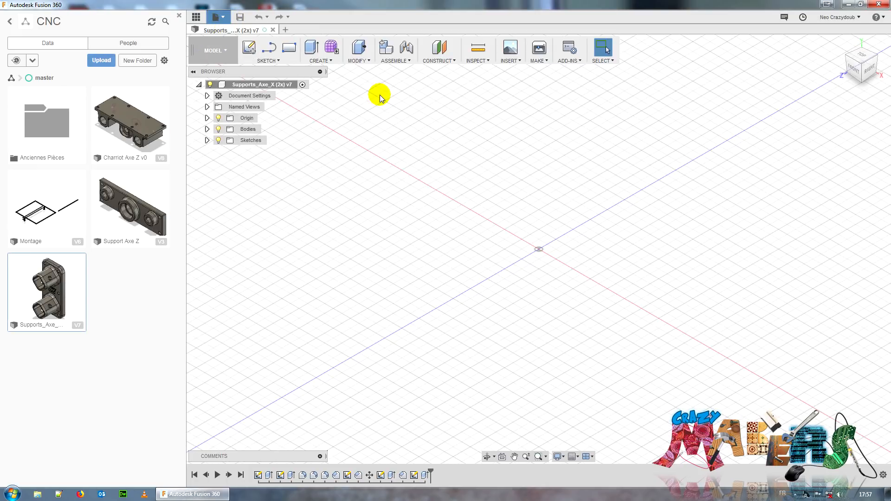
left_click(218, 117)
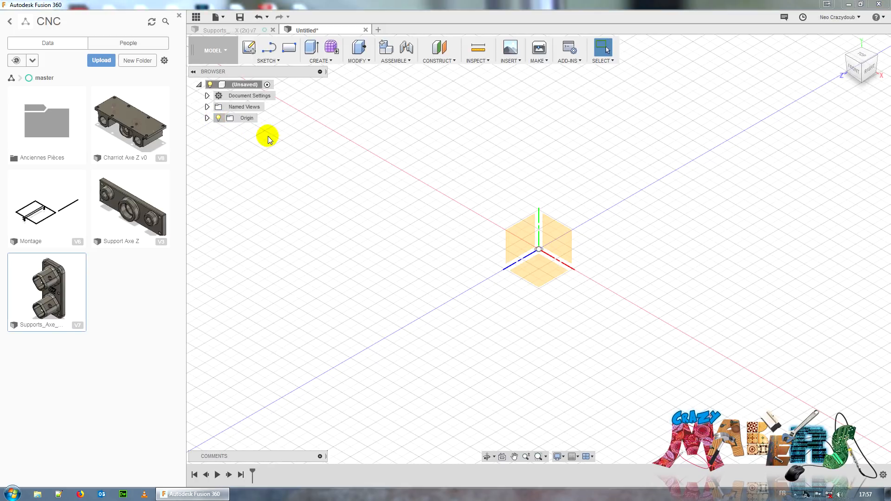
right_click(559, 238)
left_click(557, 292)
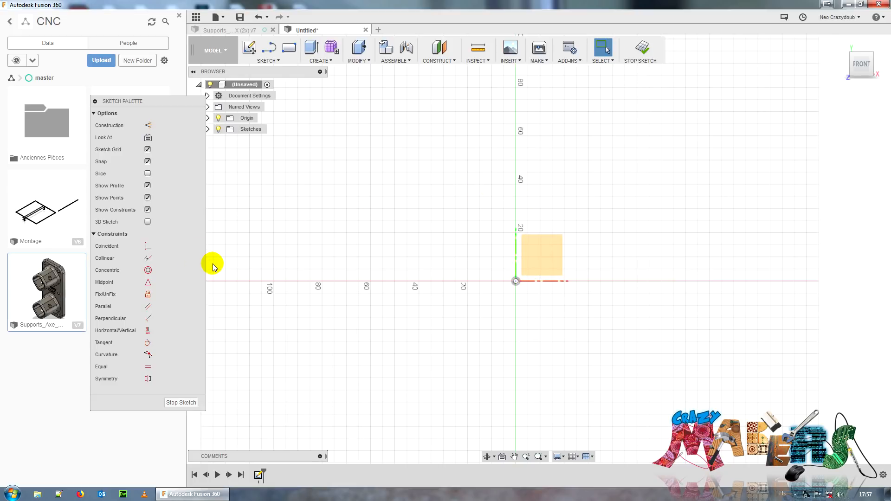
key("l")
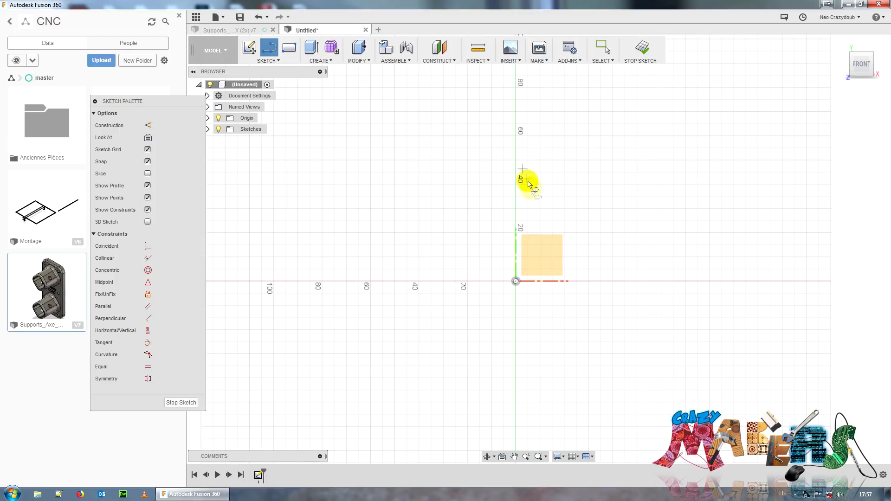
scroll(541, 239, "up", 5)
middle_click_drag(556, 235, 637, 125)
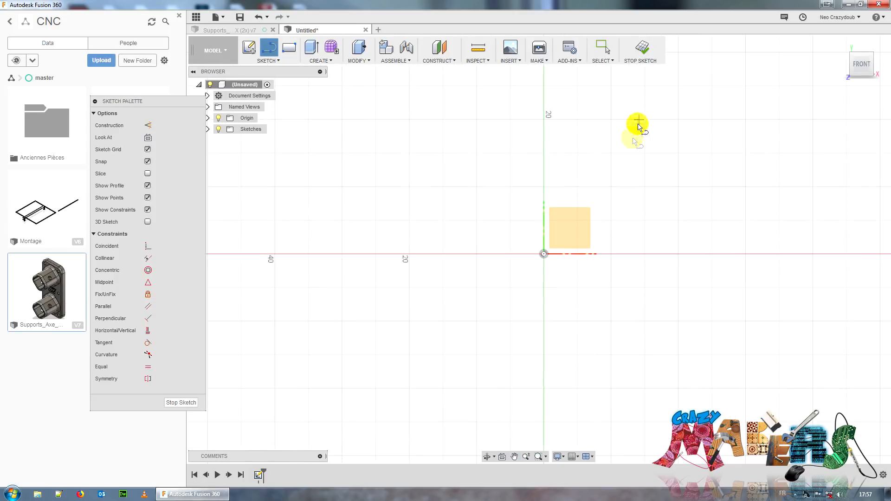
scroll(621, 159, "down", 2)
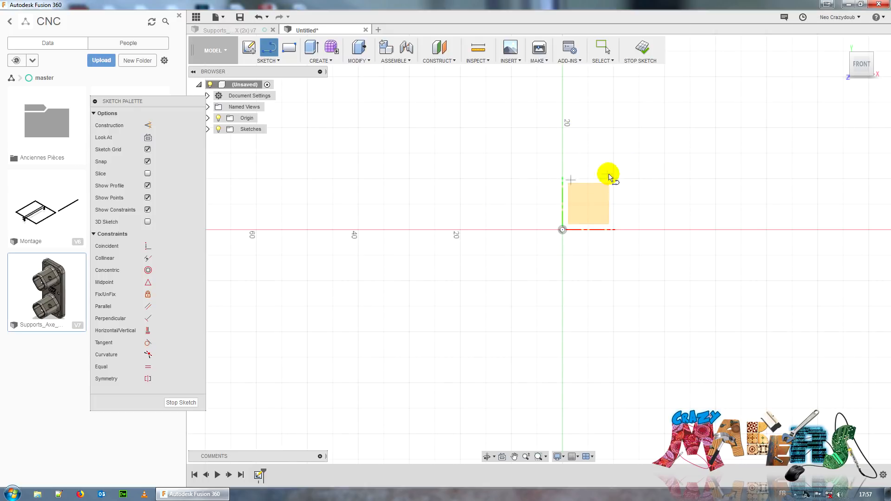
left_click(537, 153)
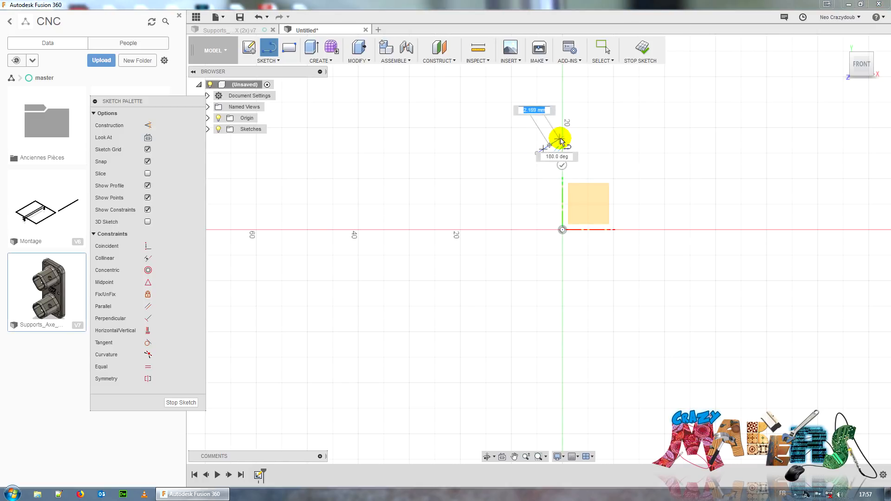
left_click(549, 146)
key("Escape")
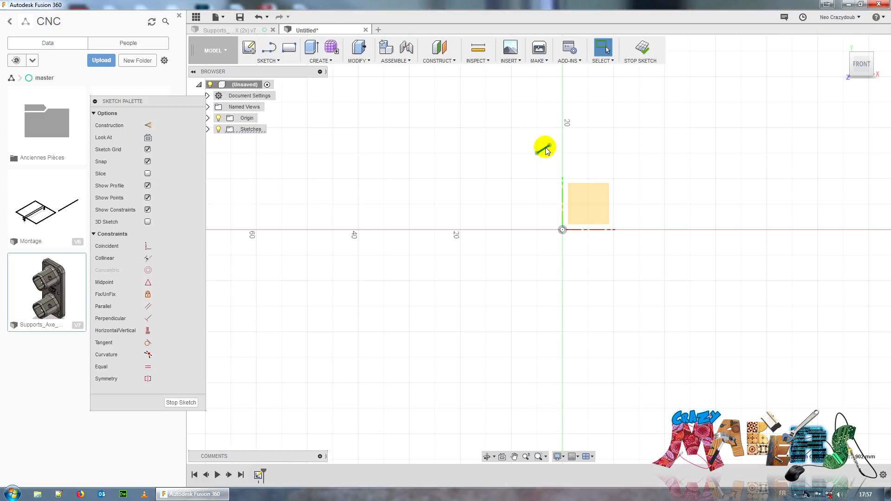
key("Delete")
Sketch a closed diamond-oriented square profile around the origin, with four straight lines joined by arcs at the corners
key("l")
left_click(588, 147)
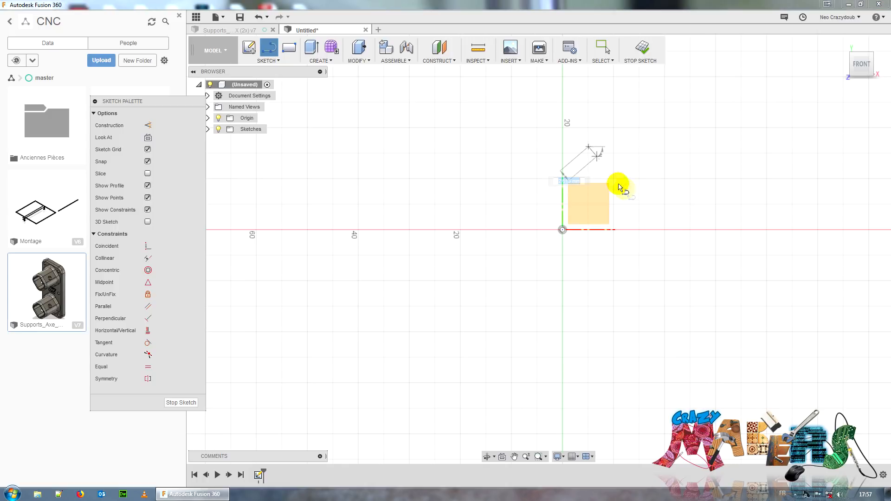
left_click(652, 204)
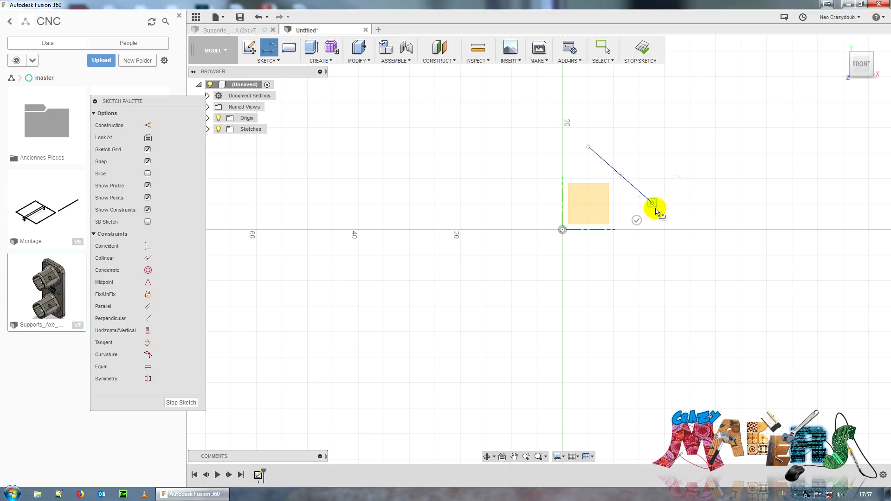
left_click_drag(656, 211, 652, 256)
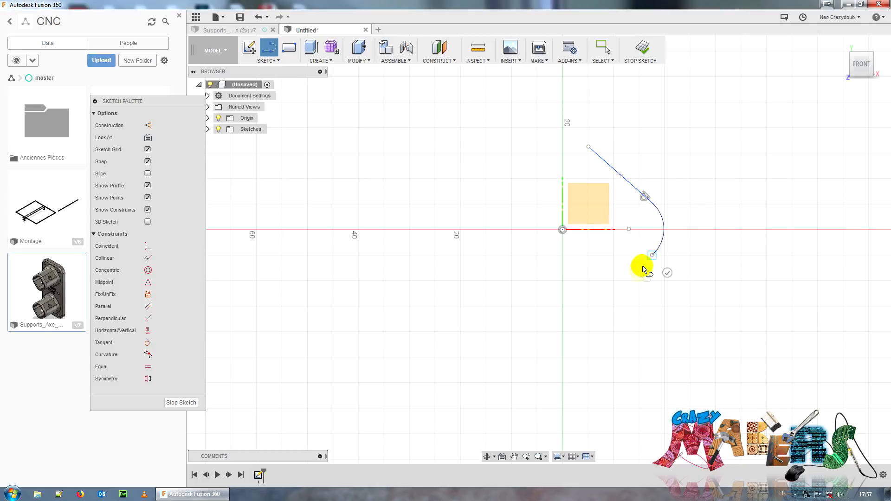
left_click(602, 311)
left_click_drag(602, 310, 523, 310)
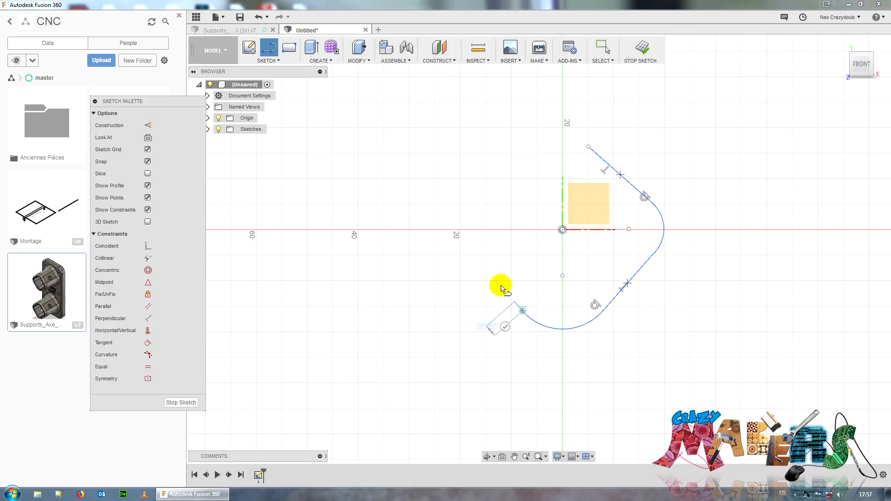
left_click(459, 252)
left_click_drag(458, 251, 460, 186)
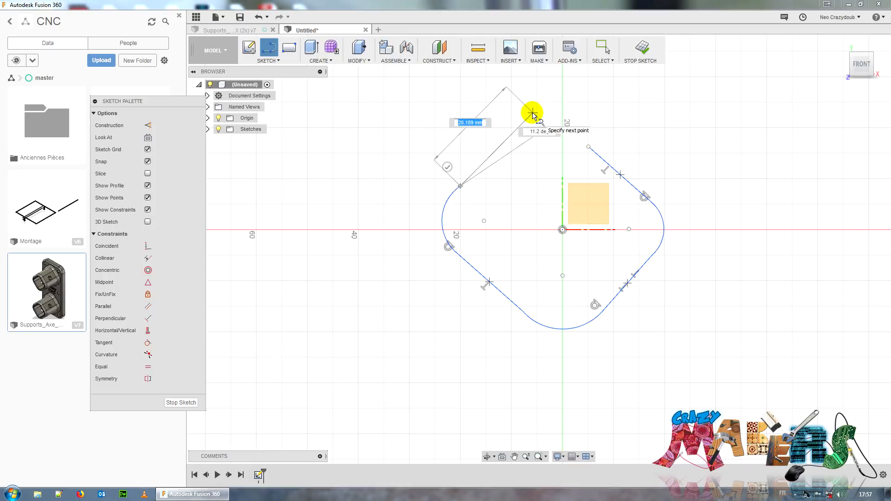
mouse_move(523, 122)
left_mouse_down()
mouse_move(547, 119)
mouse_move(588, 147)
left_mouse_up()
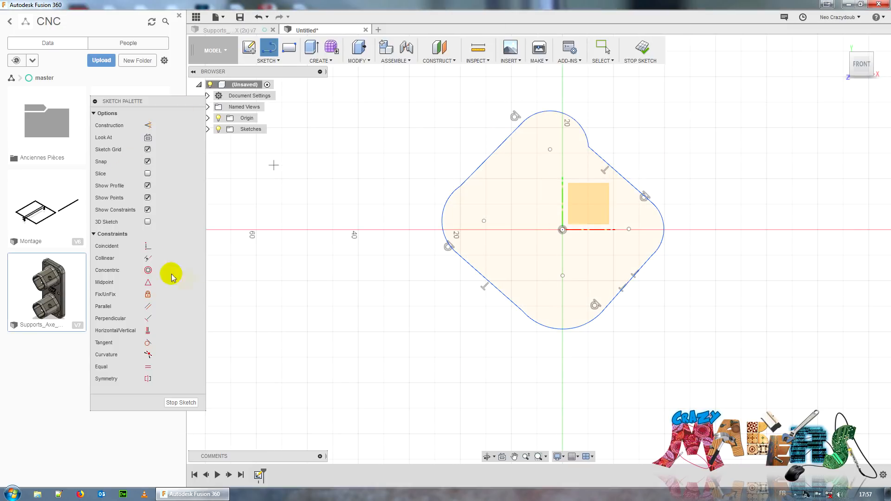
key("Escape")
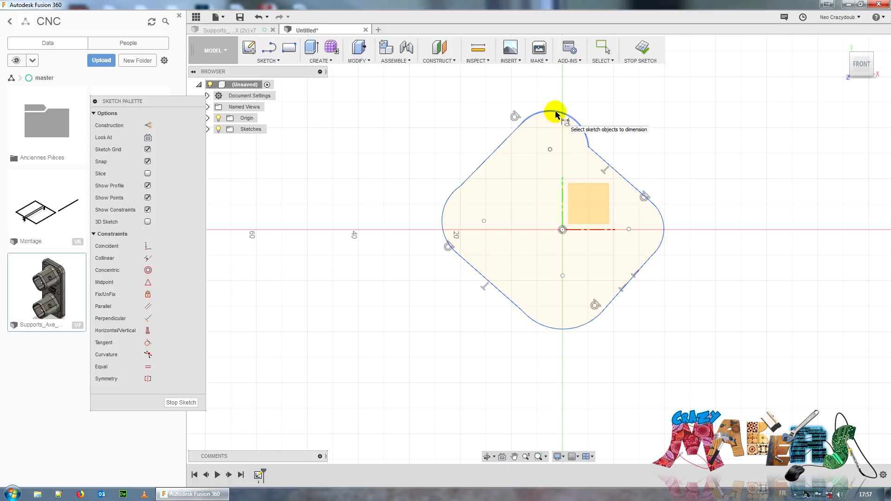
Dimension the left and top corner arcs of the profile with a radius of 4 mm each
left_click(557, 114)
left_click(441, 214)
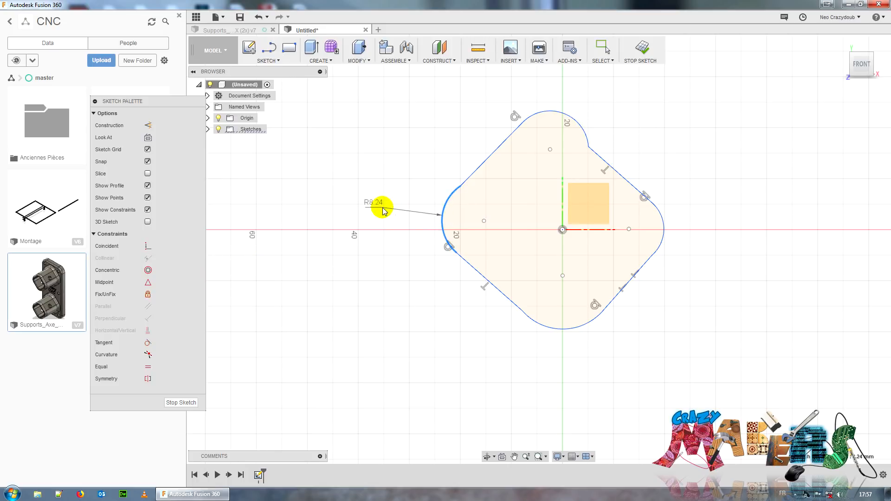
left_click(388, 209)
type("4")
key("Return")
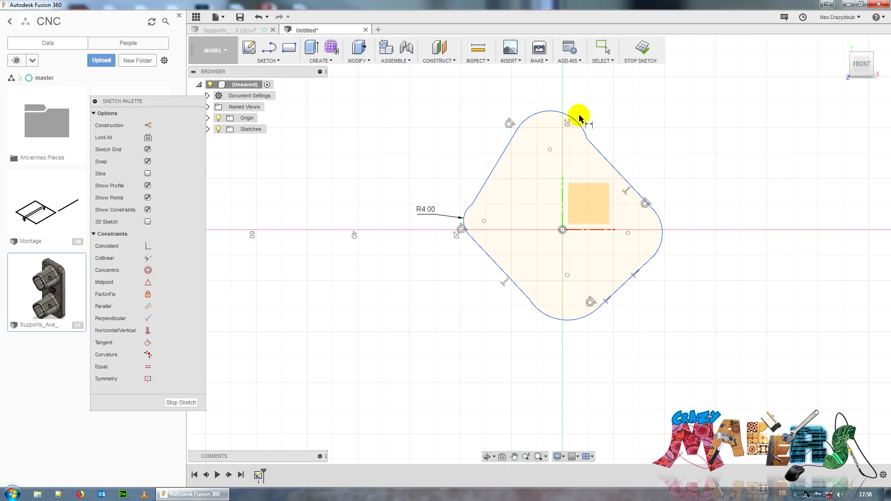
left_click(553, 113)
left_click(548, 85)
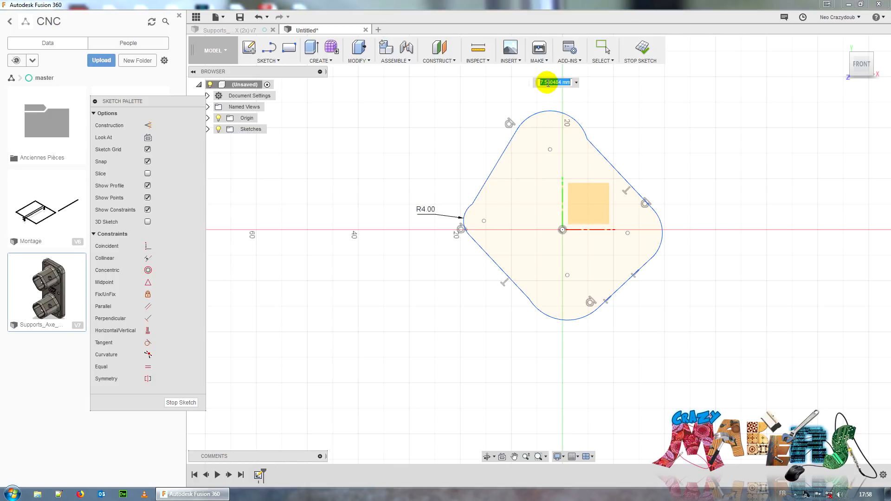
type("4")
key("Return")
Dimension the right and bottom corner arcs of the profile with a radius of 4 mm each
left_click(652, 238)
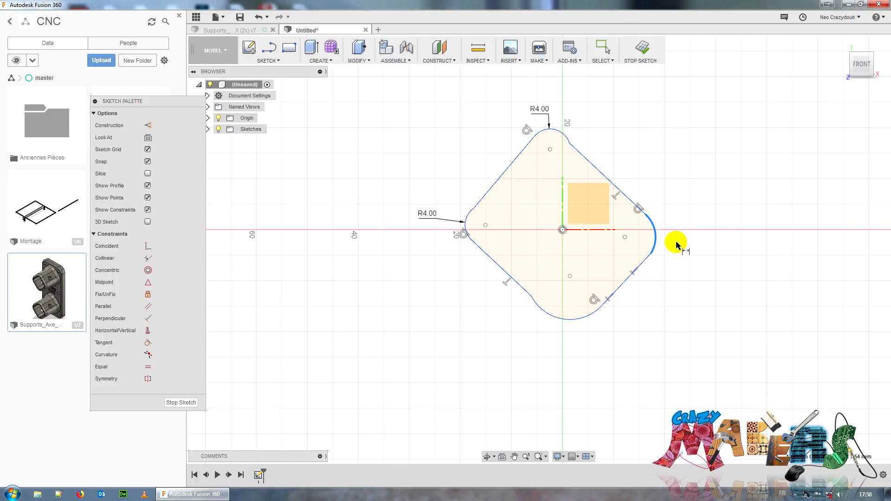
left_click(699, 246)
type("4")
key("Return")
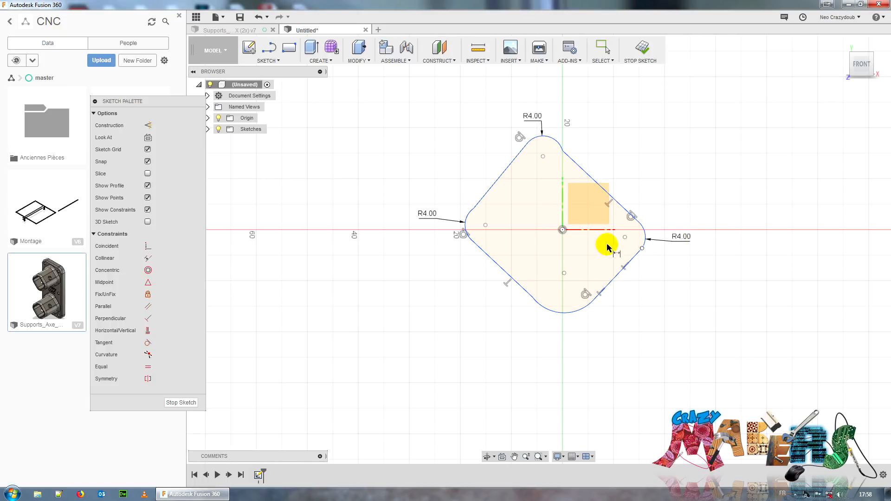
left_click(569, 314)
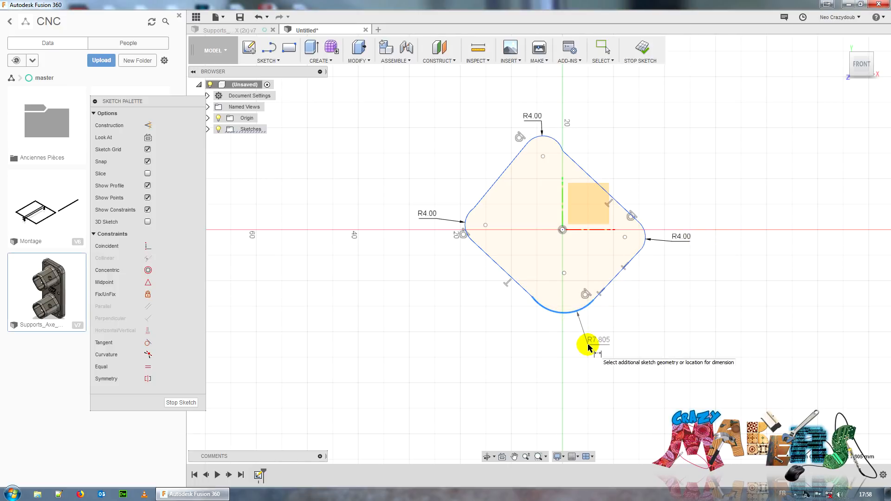
left_click(588, 347)
type("4")
key("Return")
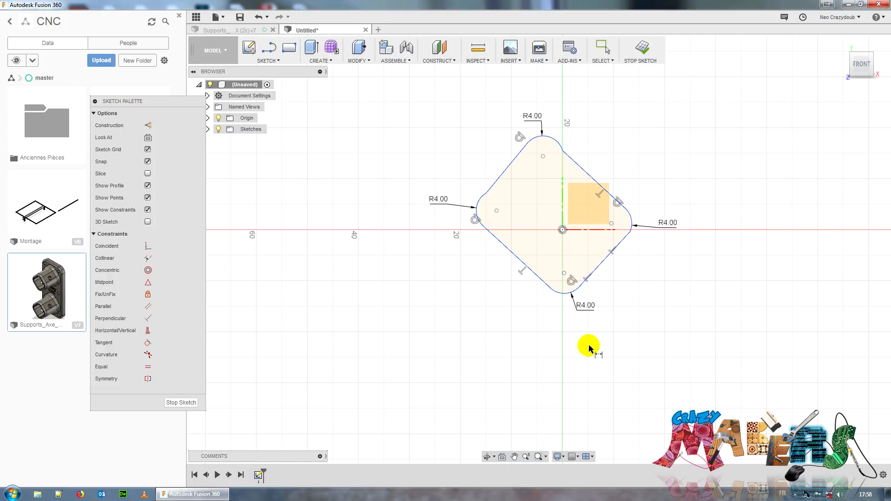
Try a Parallel constraint on the lower-left and upper-right sides, and make the upper-left and lower-right sides parallel
scroll(603, 215, "up", 3)
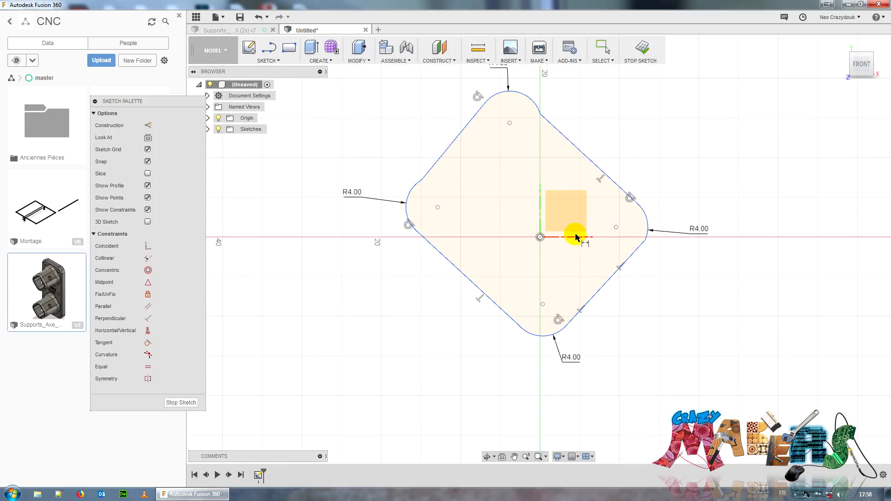
left_click(148, 307)
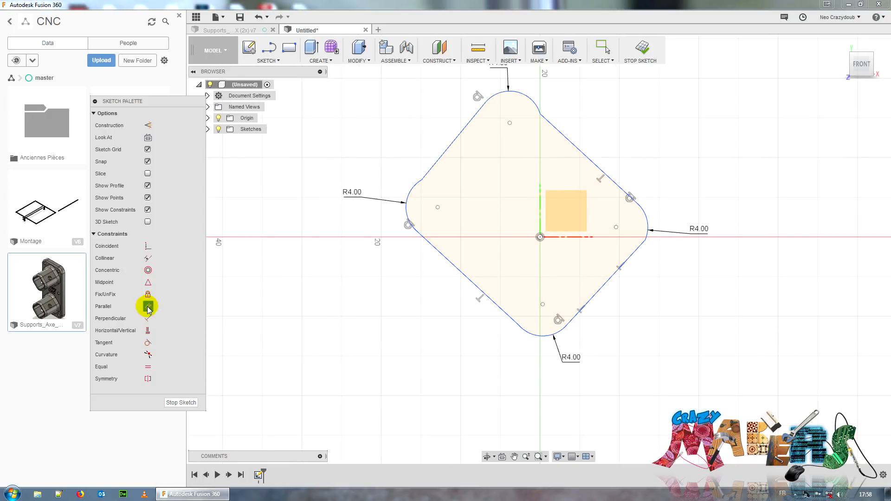
left_click(484, 266)
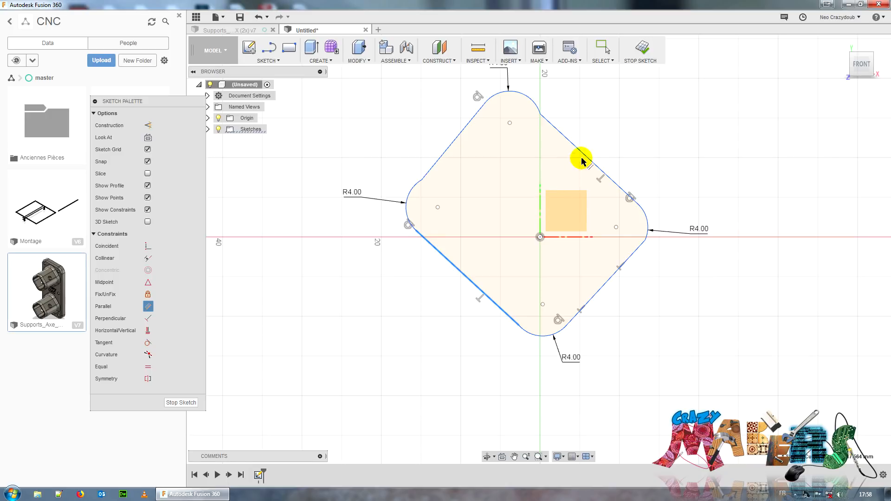
left_click(587, 160)
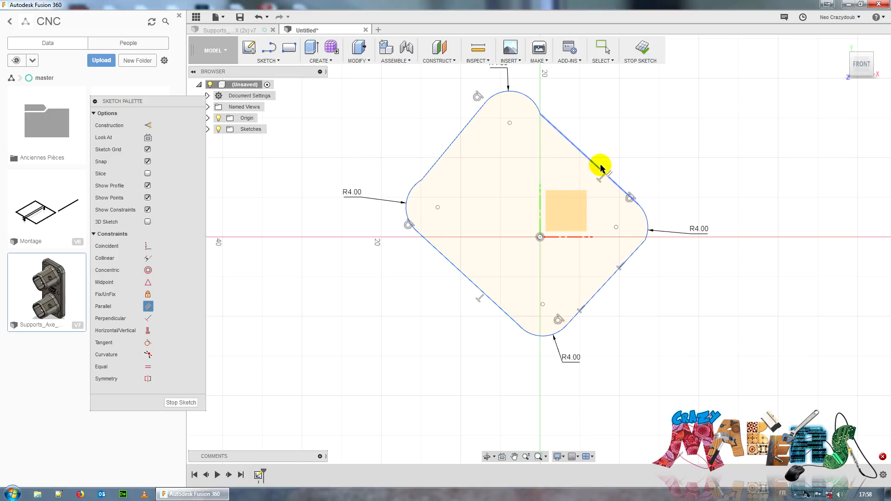
left_click(454, 145)
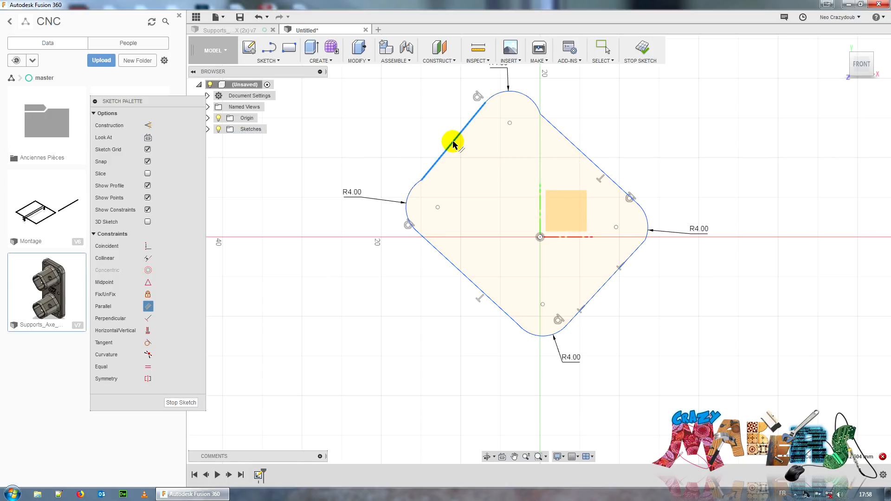
left_click(609, 283)
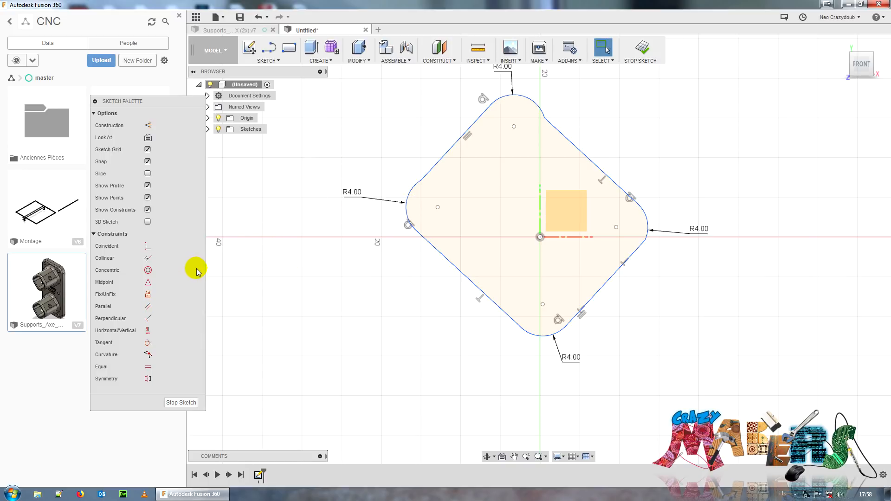
Dimension the distance between the profile's lower-left and upper-right sides as 20 mm
left_click(462, 272)
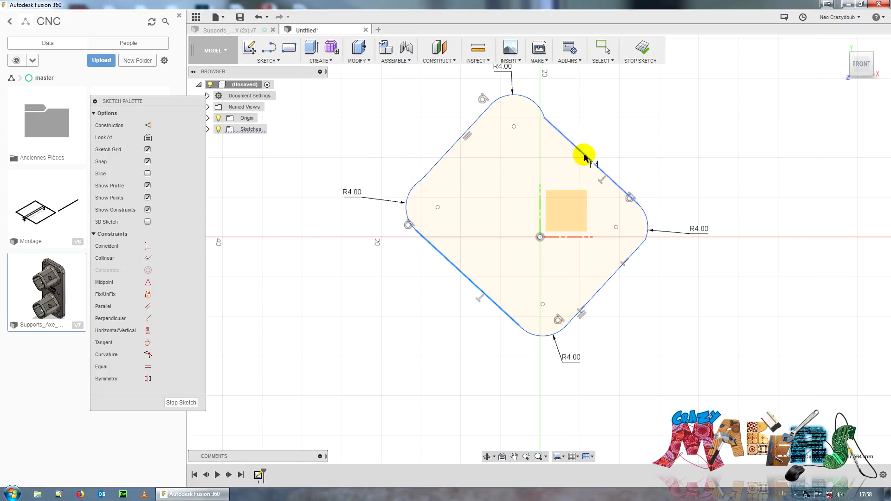
left_click(584, 157)
left_click(706, 360)
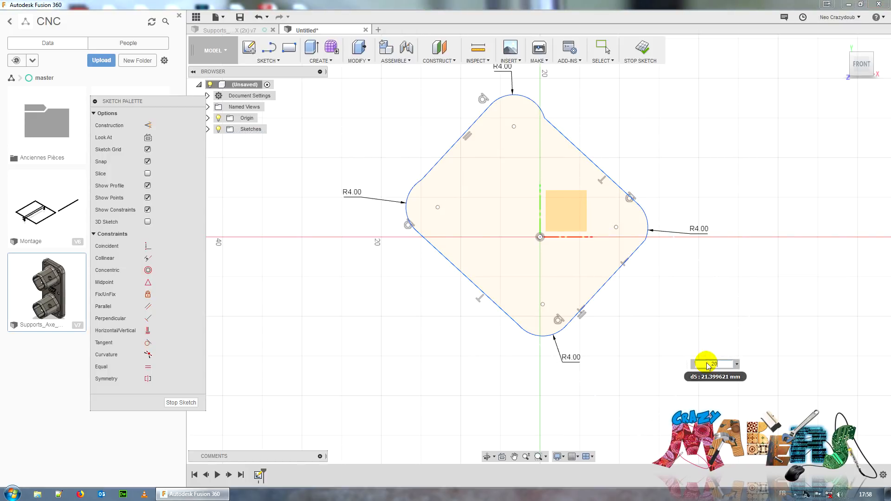
key("Return")
Dimension the distance between the profile's upper-left and lower-right sides as 20 mm
left_click(458, 144)
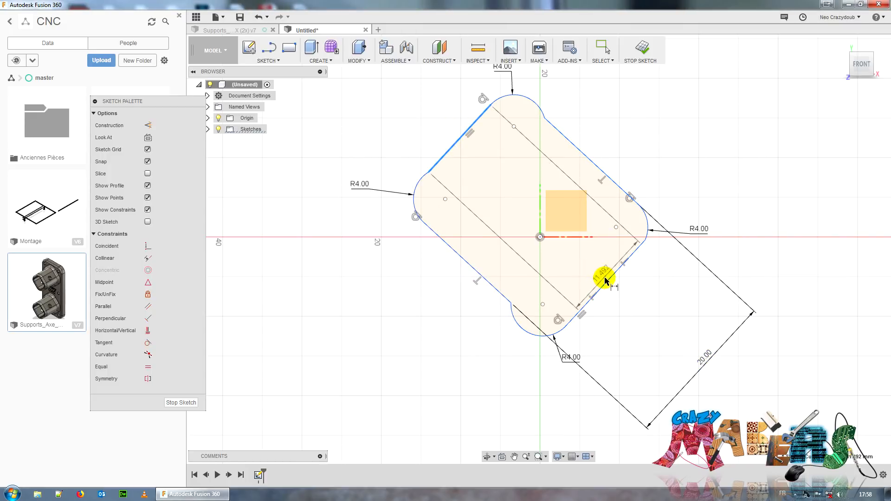
left_click(605, 281)
left_click(659, 121)
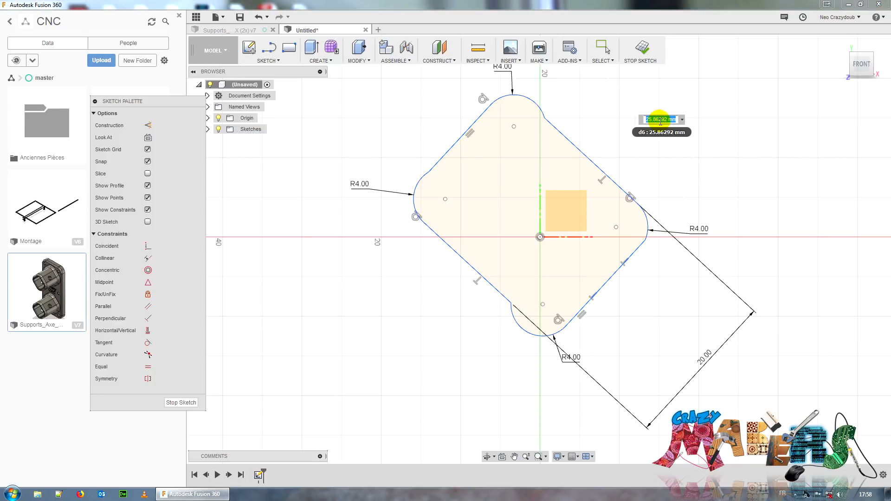
type("20")
key("Return")
scroll(743, 214, "up", 2)
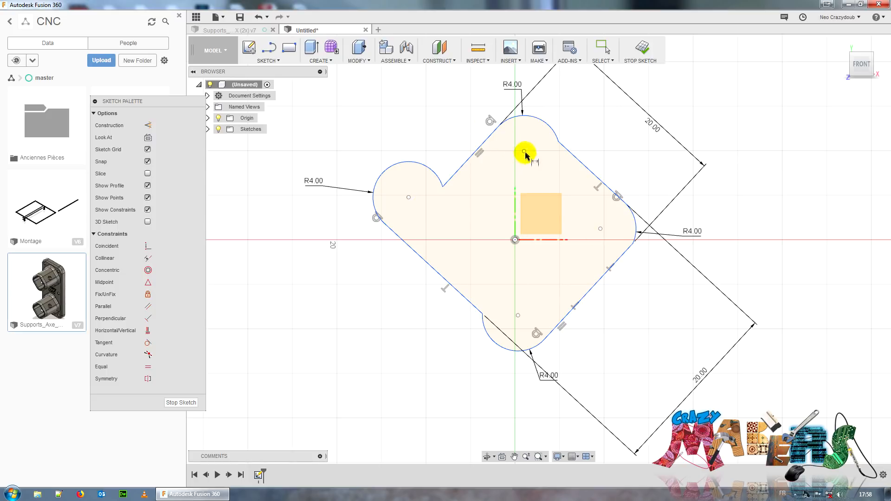
key("Escape")
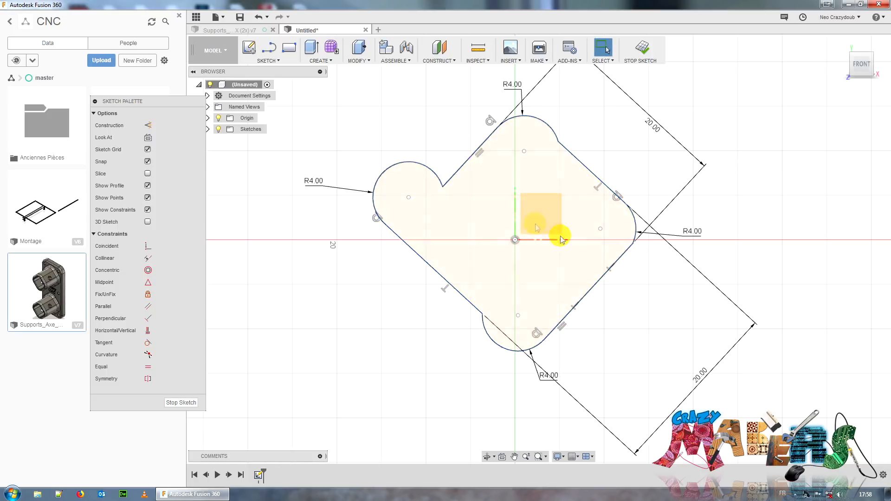
Draw a horizontal construction line along the horizontal axis, extending beyond both sides of the profile
key("l")
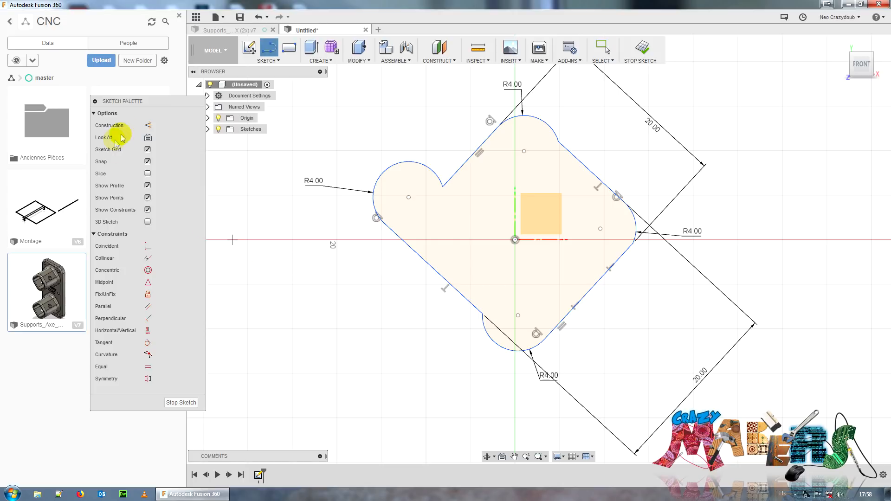
left_click(292, 240)
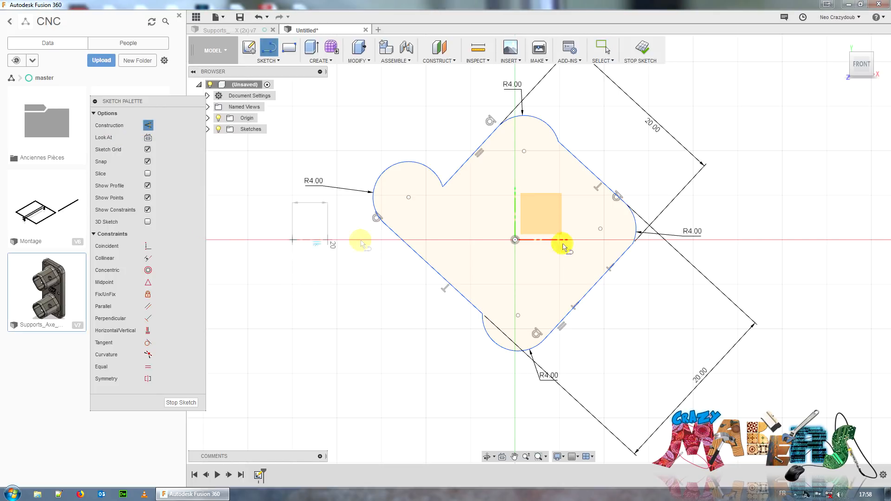
left_click(790, 240)
key("Escape")
scroll(689, 368, "down", 3)
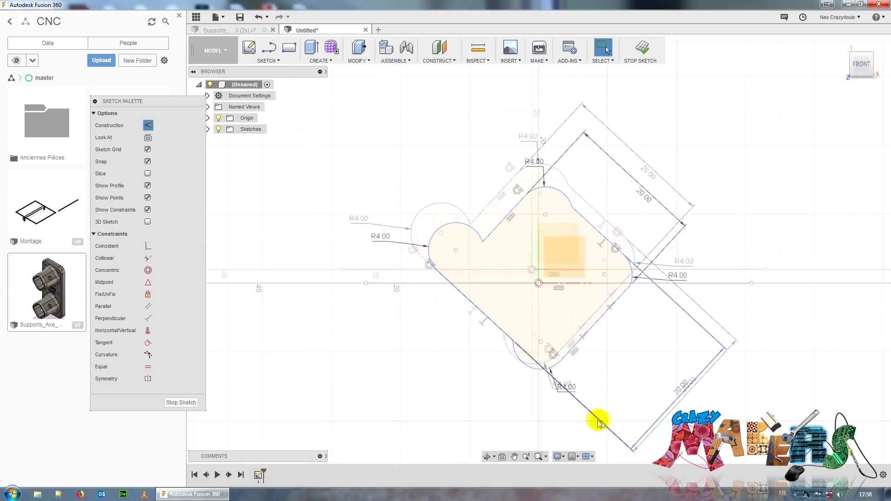
middle_click_drag(572, 377, 562, 295)
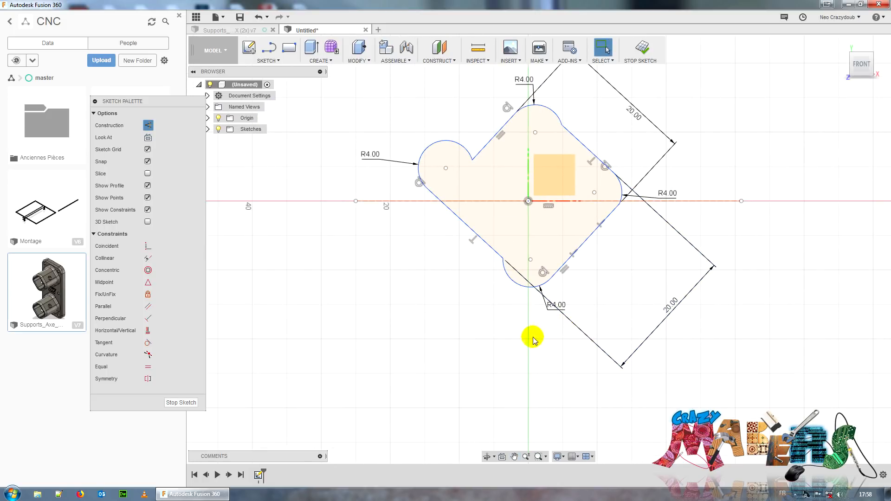
key("l")
left_click(529, 381)
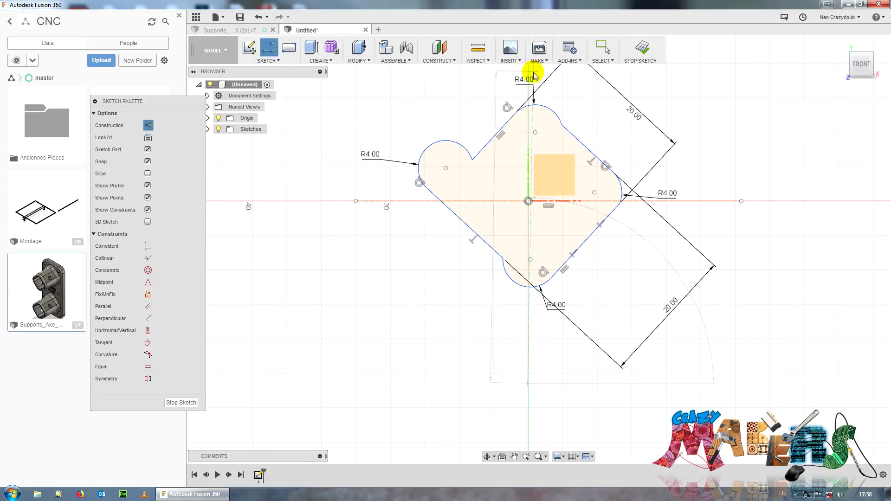
key("Escape")
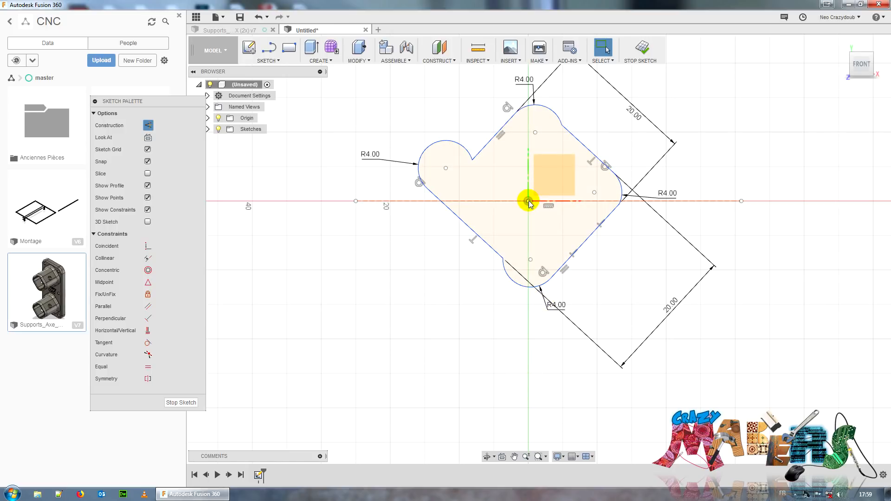
Draw a vertical construction line along the vertical axis, extending above and below the profile
key("l")
left_click(527, 389)
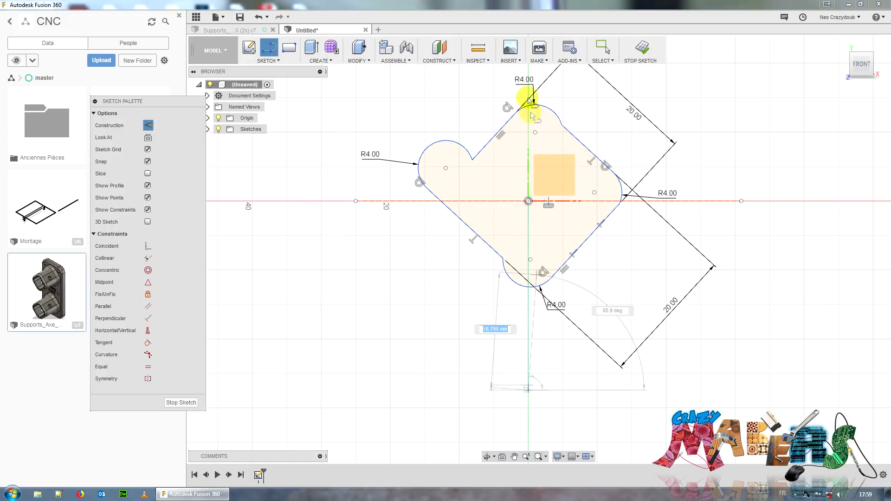
scroll(531, 97, "up", 2)
scroll(533, 97, "down", 3)
middle_click_drag(534, 96, 508, 195)
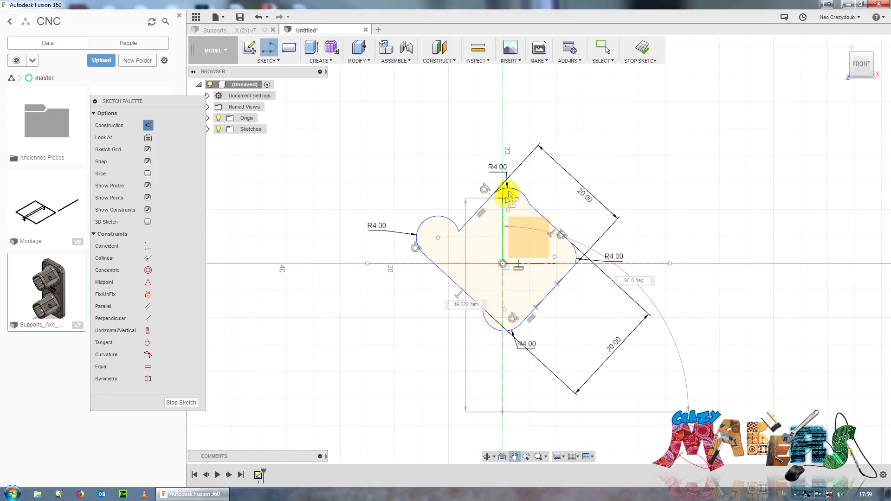
left_click(503, 96)
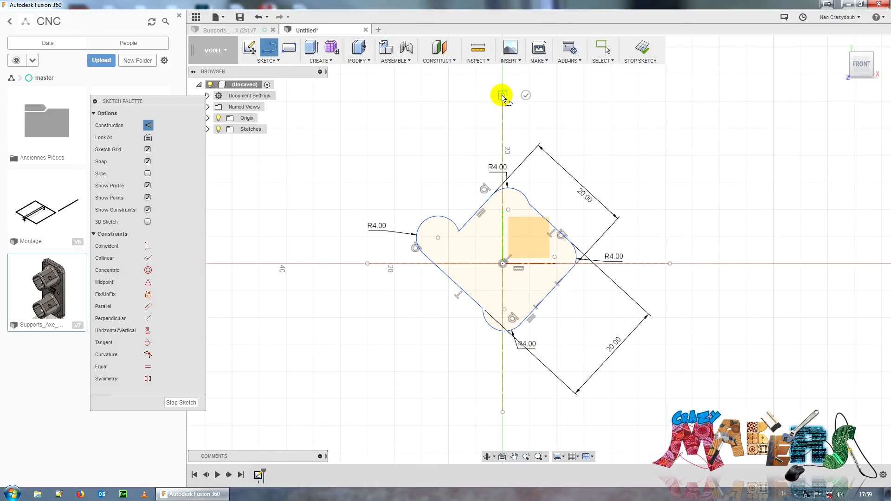
key("Escape")
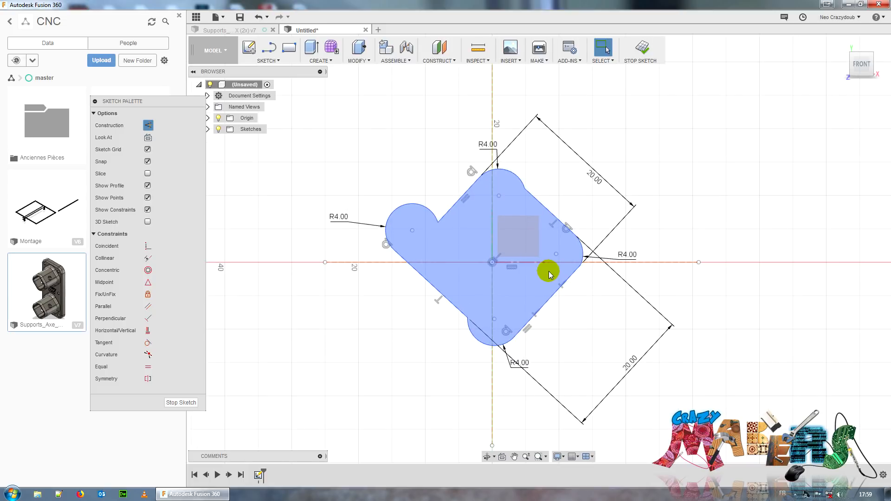
Make the left and right arc centres coincident with the horizontal construction line, and constrain that line to the origin
scroll(696, 190, "up", 2)
mouse_move(700, 187)
middle_mouse_down()
mouse_move(710, 154)
mouse_move(788, 145)
middle_mouse_up()
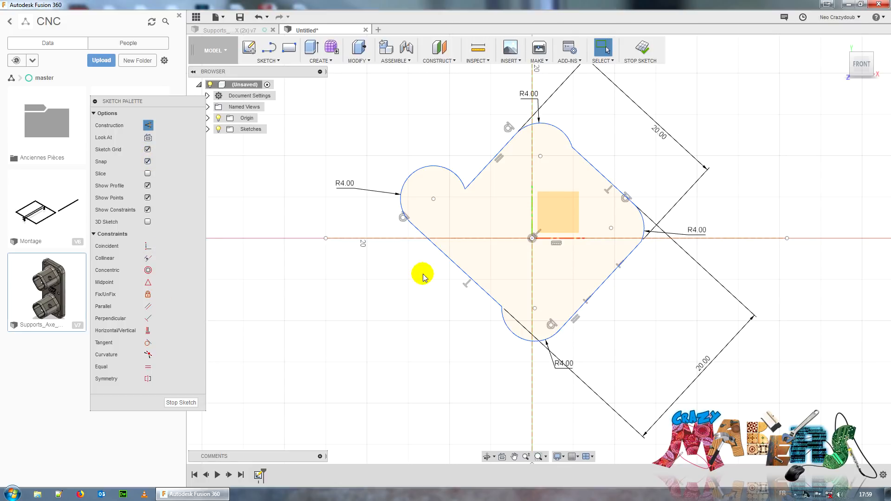
double_click(418, 229)
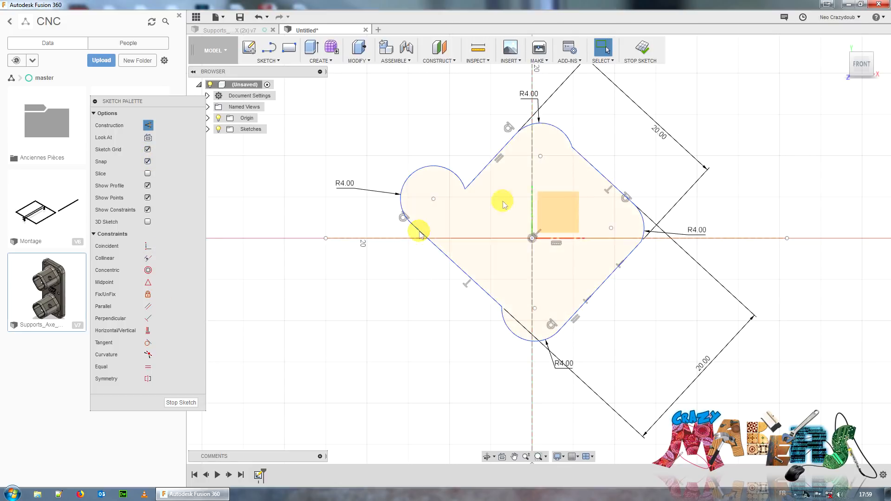
left_click(148, 246)
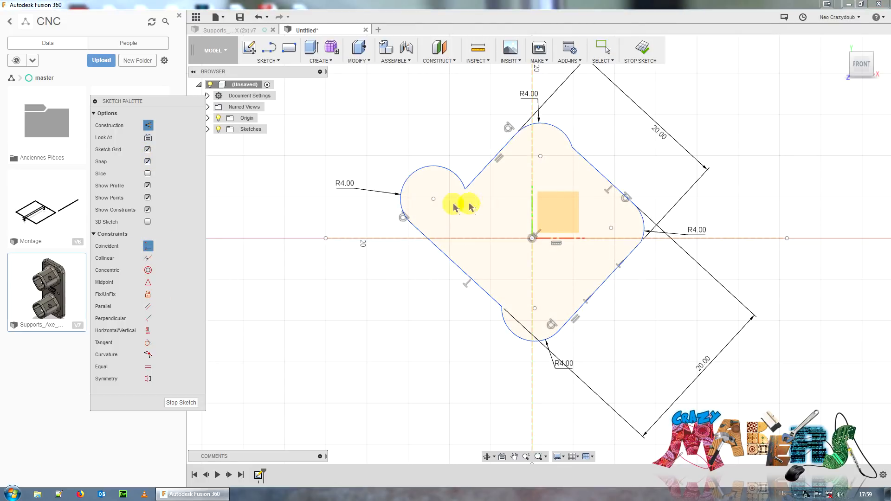
left_click(433, 199)
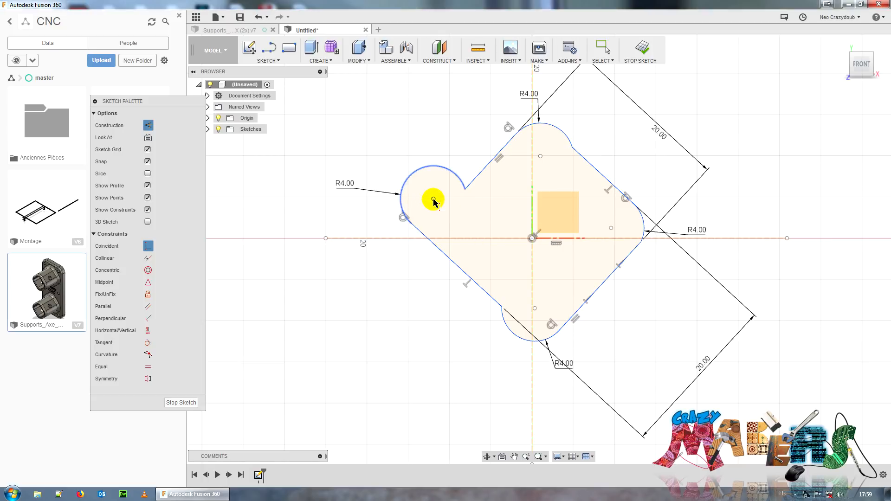
left_click(470, 238)
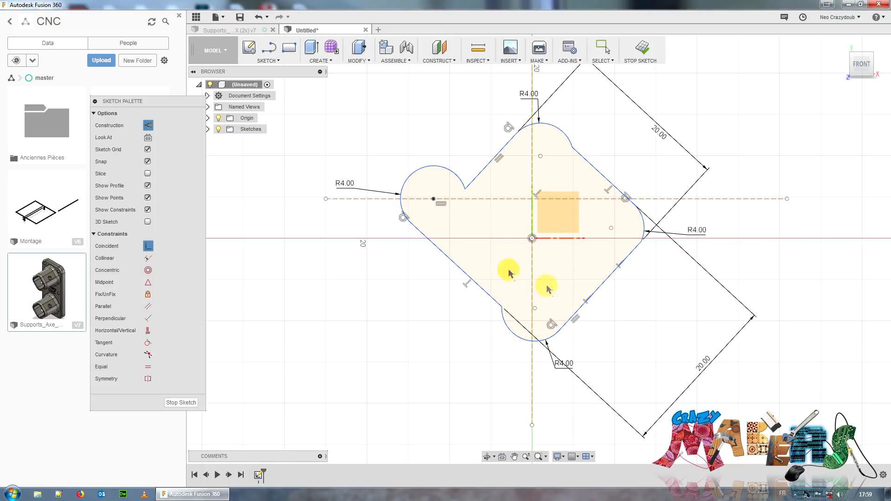
left_click(532, 239)
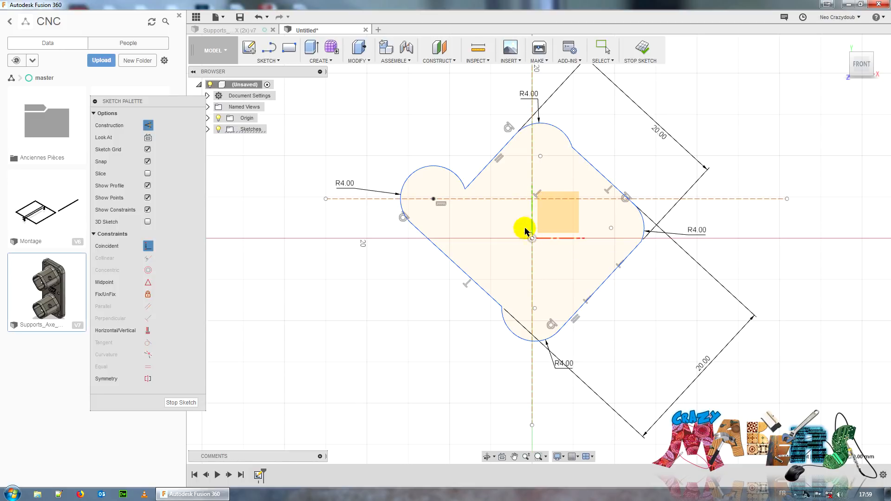
left_click(512, 199)
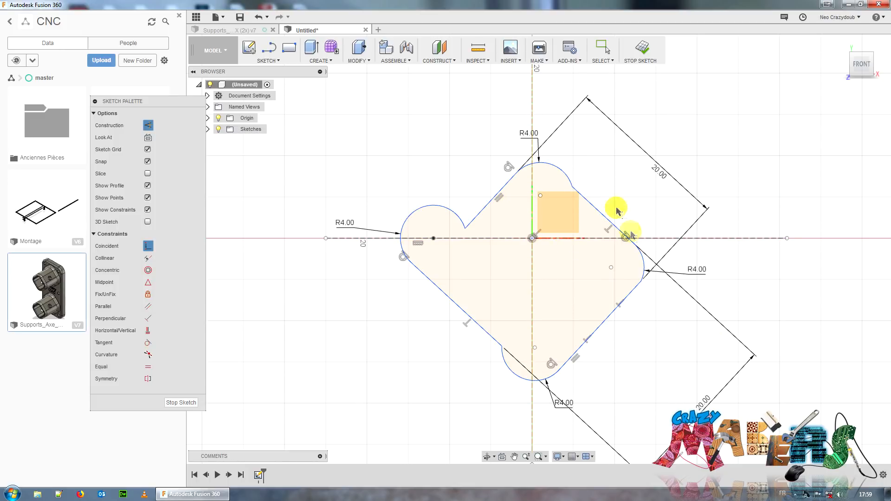
left_click(611, 267)
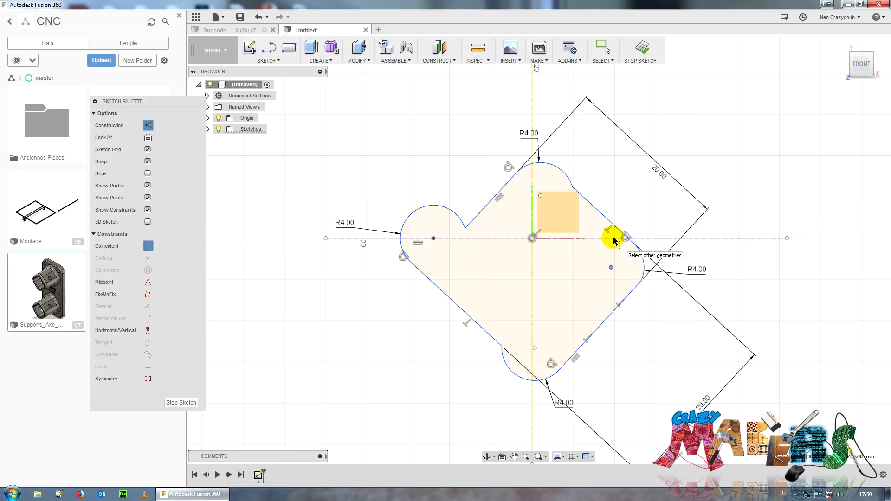
left_click(612, 240)
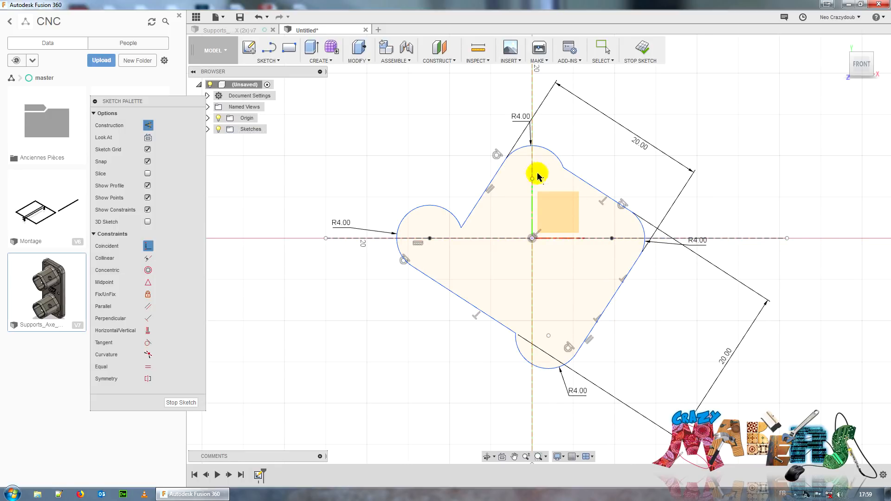
Make the bottom and top arc centres coincident with the vertical construction line, and constrain that line to the origin
left_click(549, 336)
left_click(532, 335)
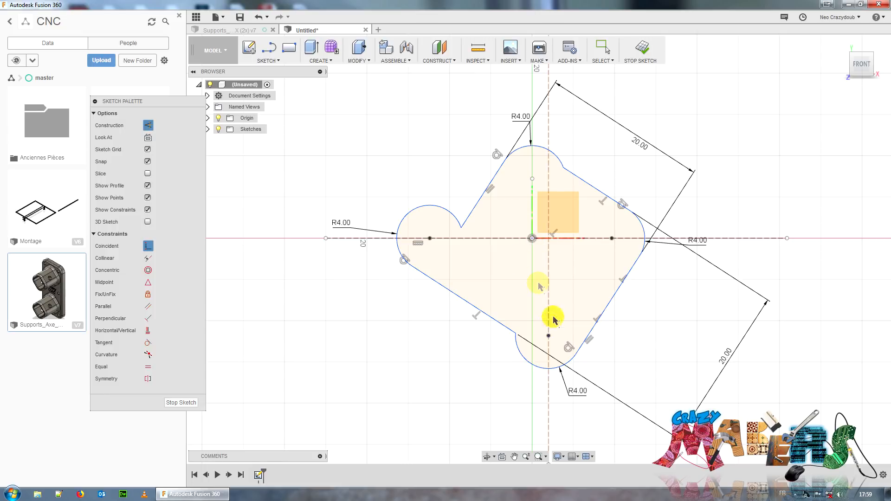
left_click(532, 239)
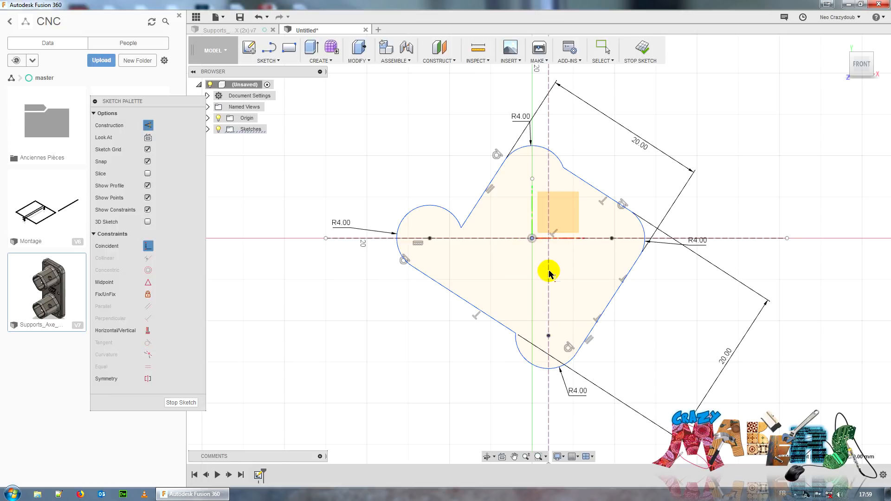
left_click(549, 274)
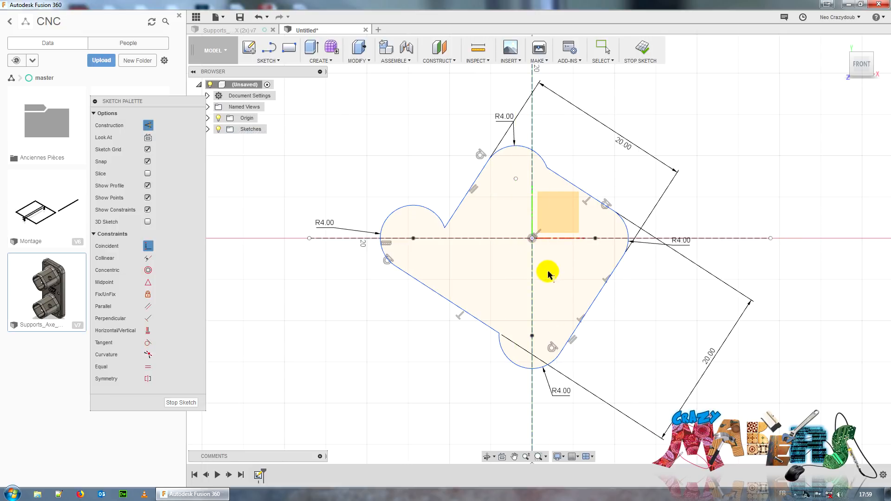
left_click(516, 179)
left_click(532, 172)
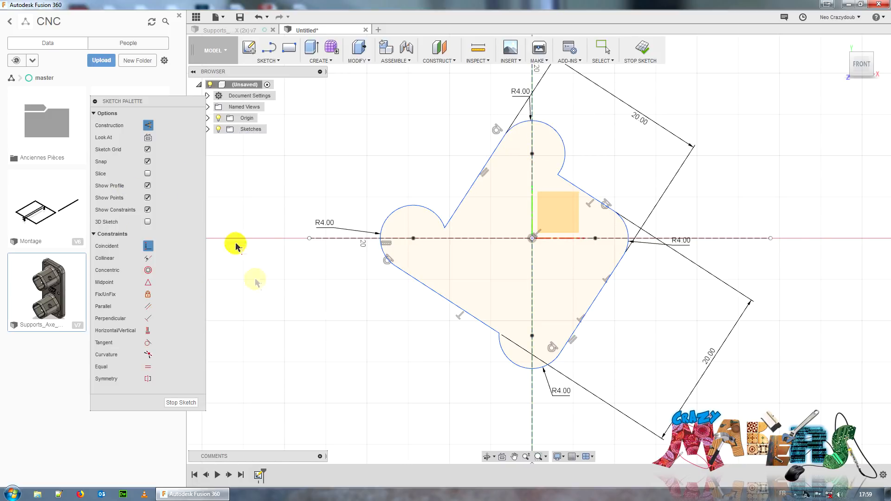
key("Escape")
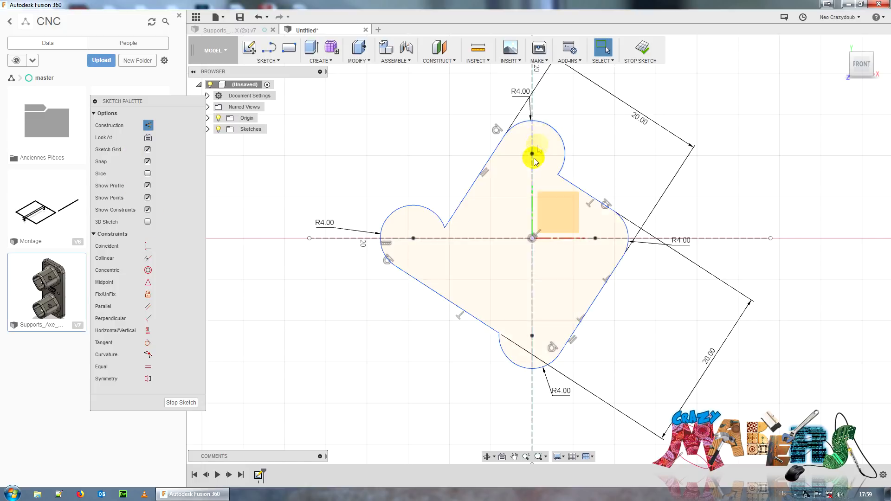
Move the top, bottom and left arc centres along the construction lines to shape the profile into a nearly regular rounded diamond
left_click(532, 155)
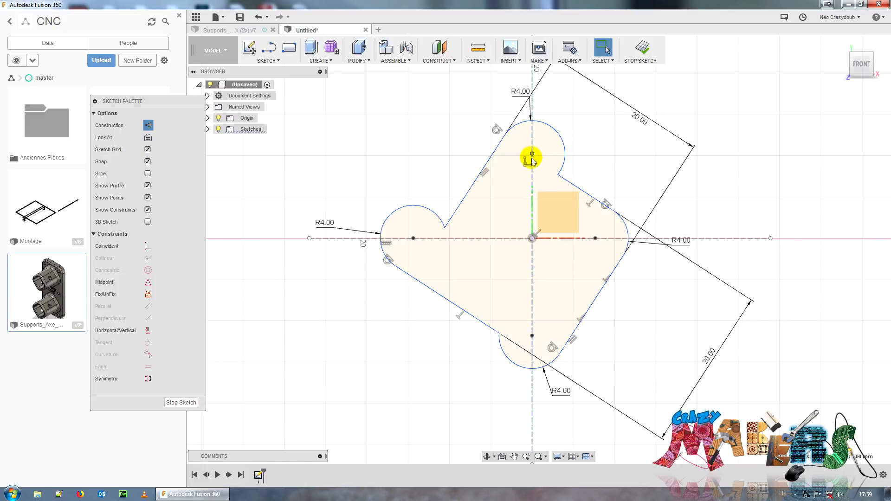
left_click_drag(533, 164, 535, 183)
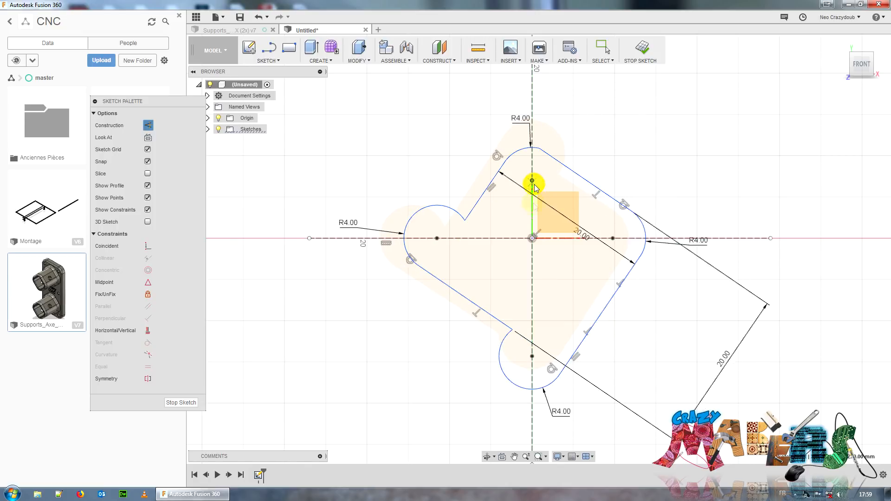
left_click_drag(532, 357, 533, 309)
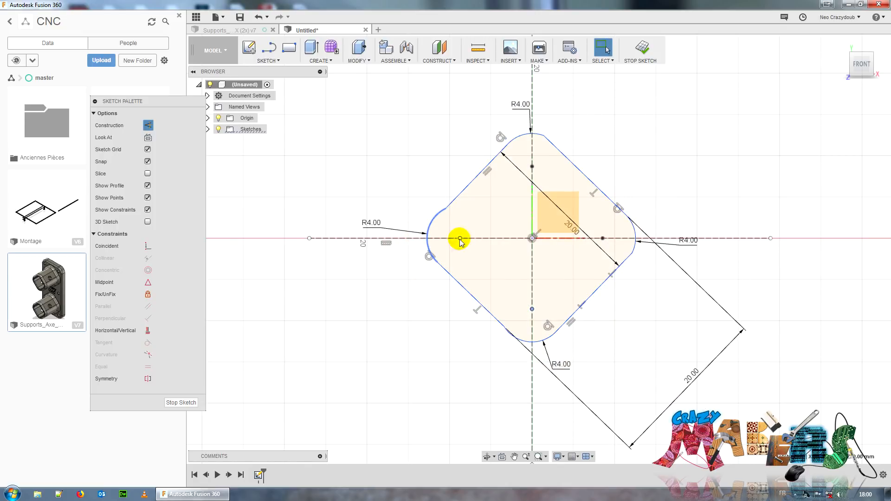
left_click_drag(458, 239, 461, 238)
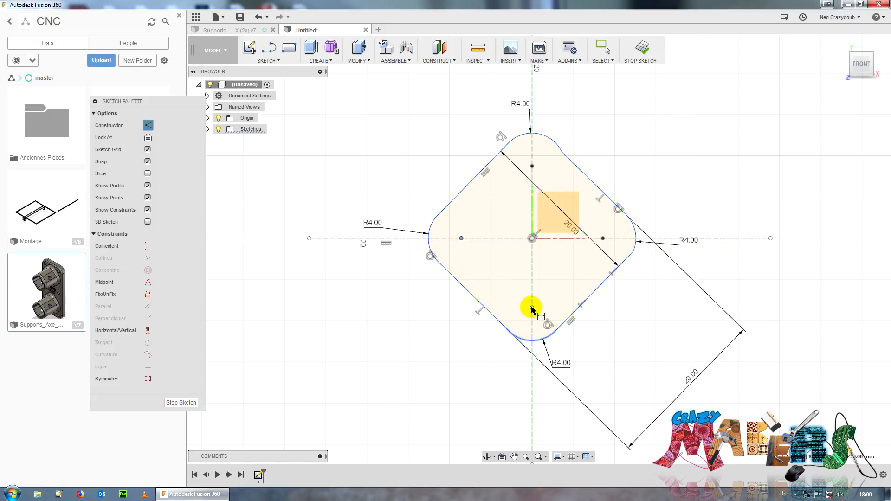
left_click(531, 308)
left_click(566, 320)
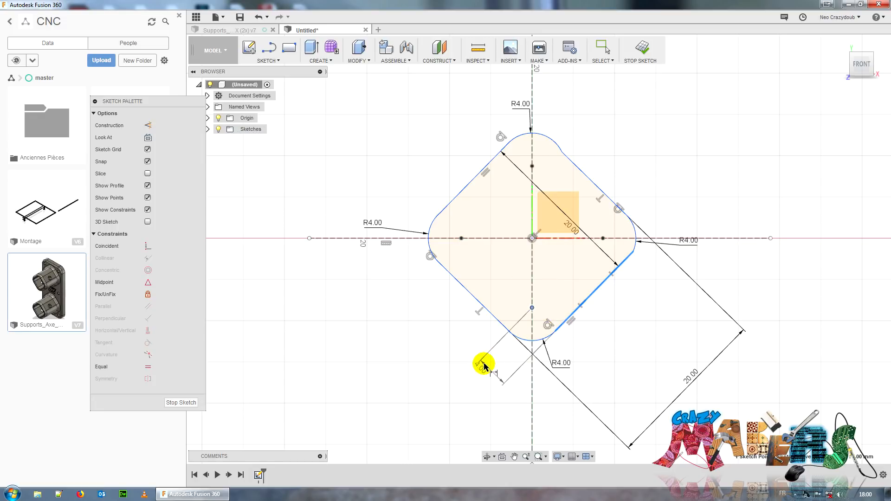
key("Escape")
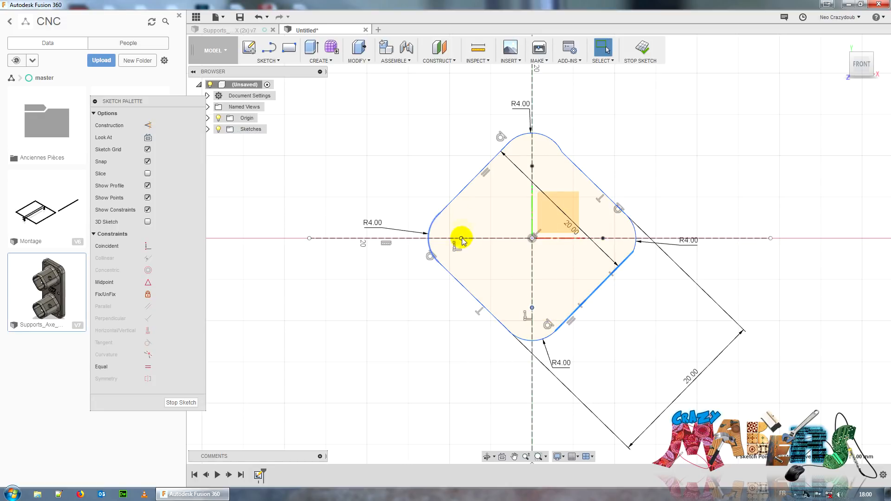
Dimension the distance between the left arc's centre and the profile's upper-left side as 4 mm
double_click(452, 205)
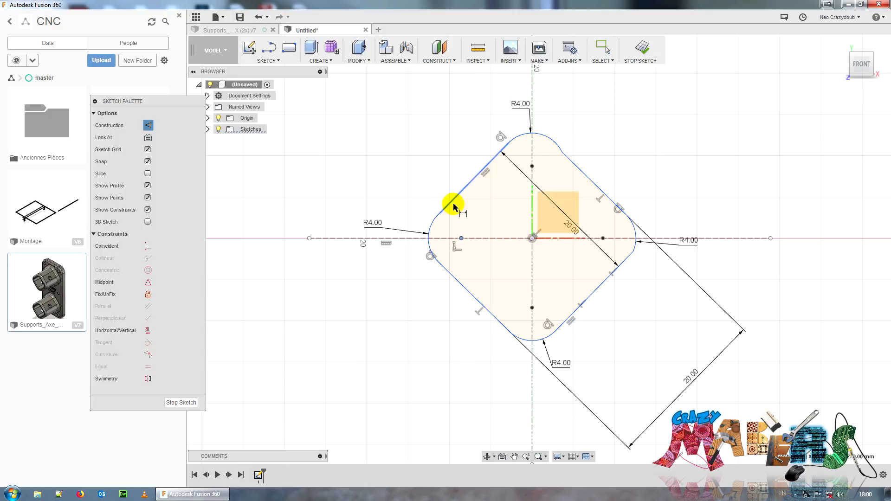
left_click(460, 239)
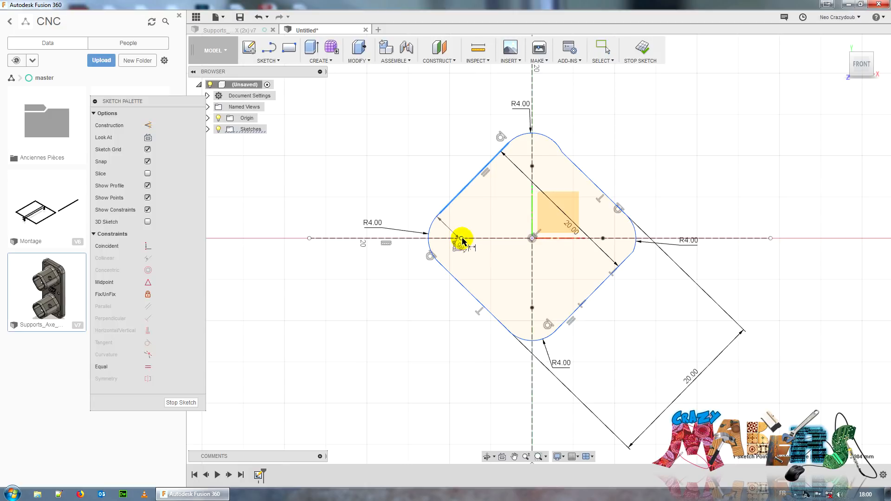
left_click(378, 304)
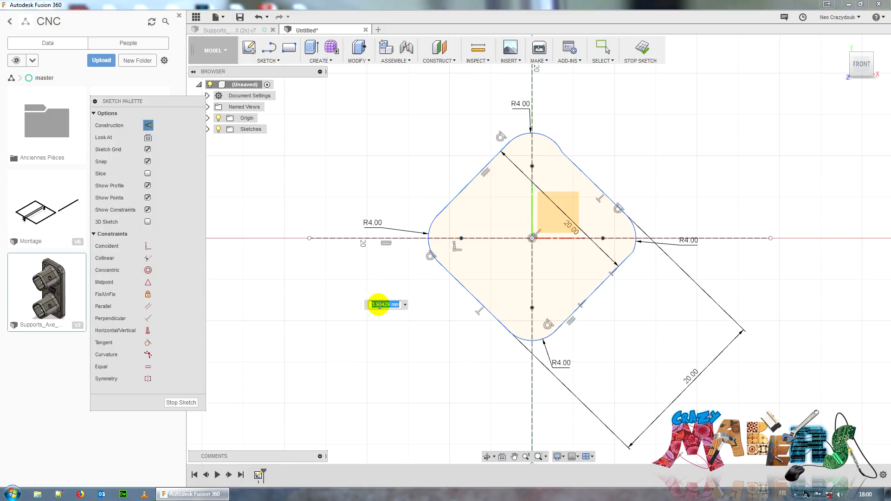
type("4")
key("Return")
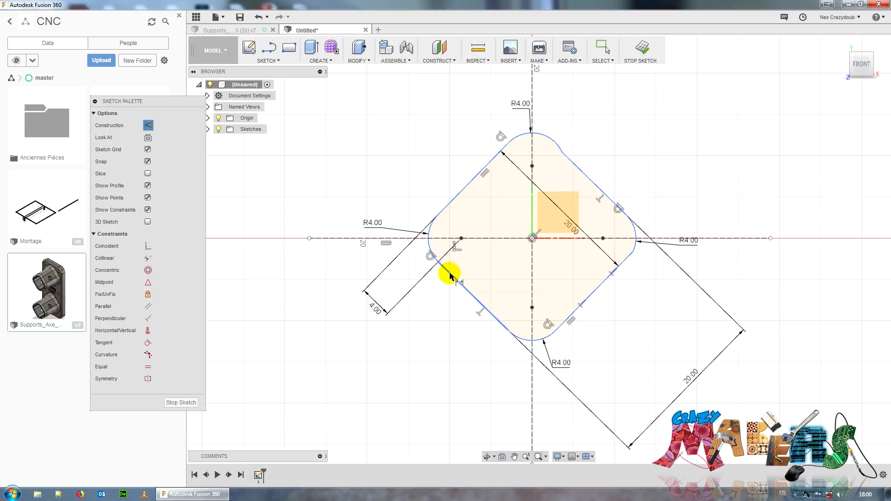
Try to dimension the distance between the left arc's centre and the profile's lower-left side
left_click(450, 276)
left_click(461, 238)
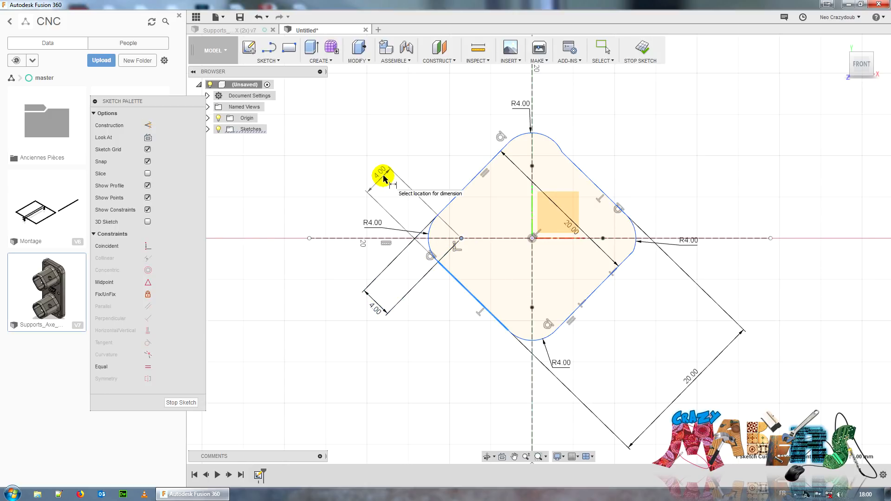
left_click(504, 213)
left_click(519, 286)
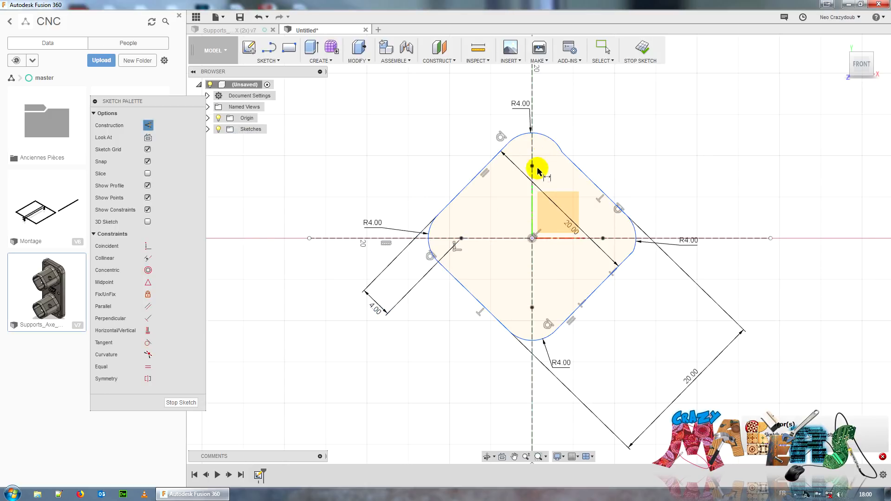
Dimension the distance between the top arc's centre and the profile's upper-right side as 4 mm
left_click(532, 166)
left_click(569, 159)
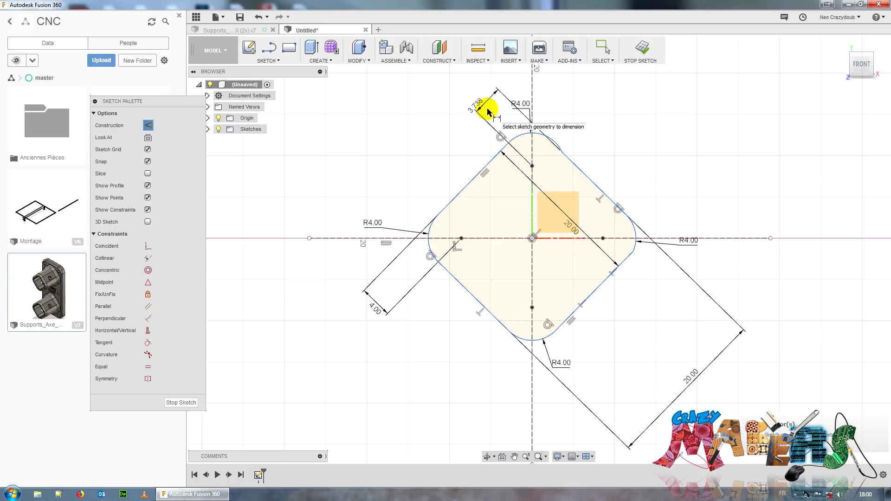
left_click(478, 105)
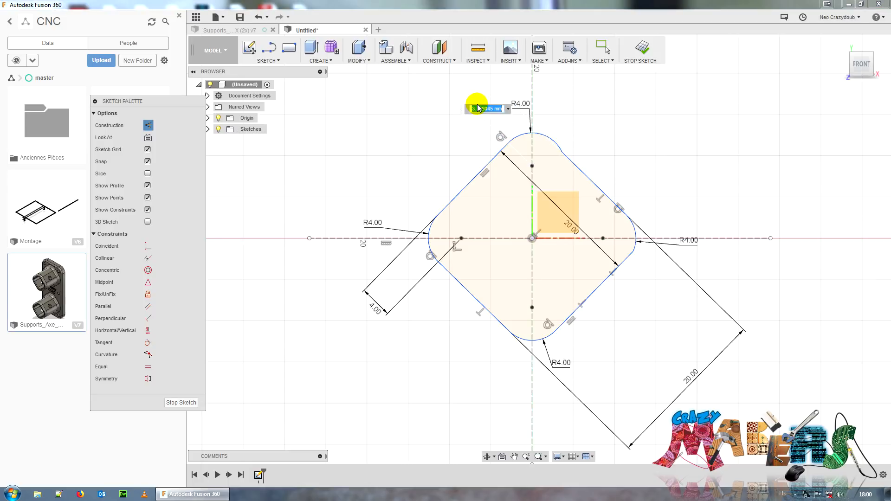
type("4")
key("Return")
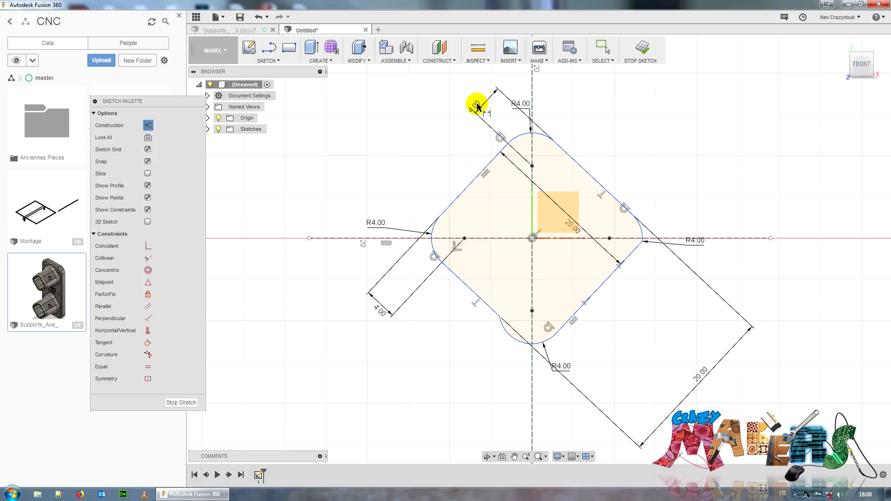
Dimension the distance between the right arc's centre and the profile's lower-right side as 4 mm
left_click(610, 239)
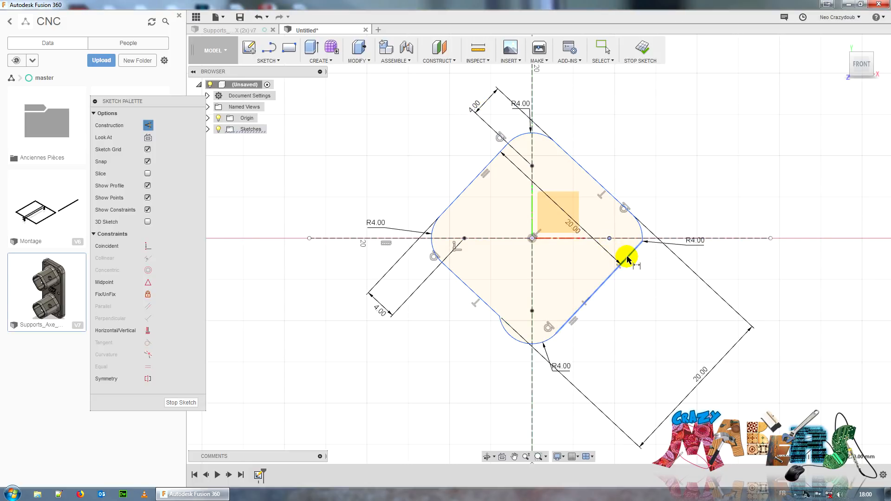
left_click(626, 259)
left_click(683, 186)
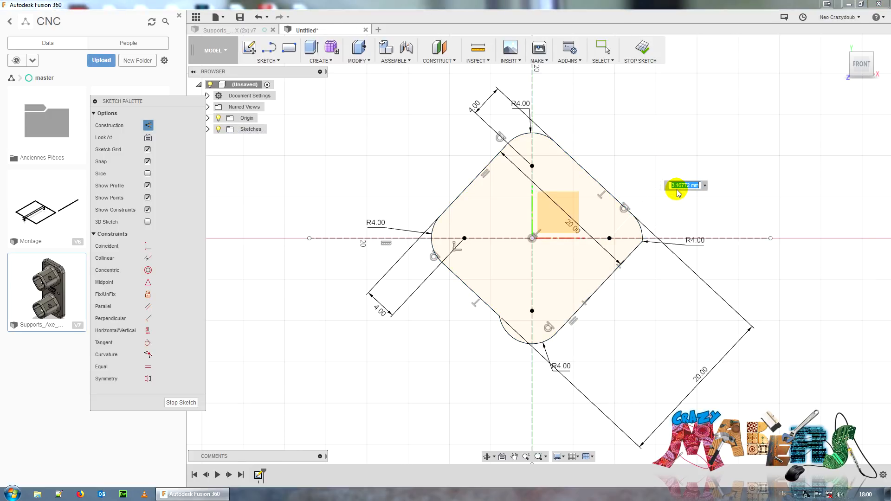
key("Return")
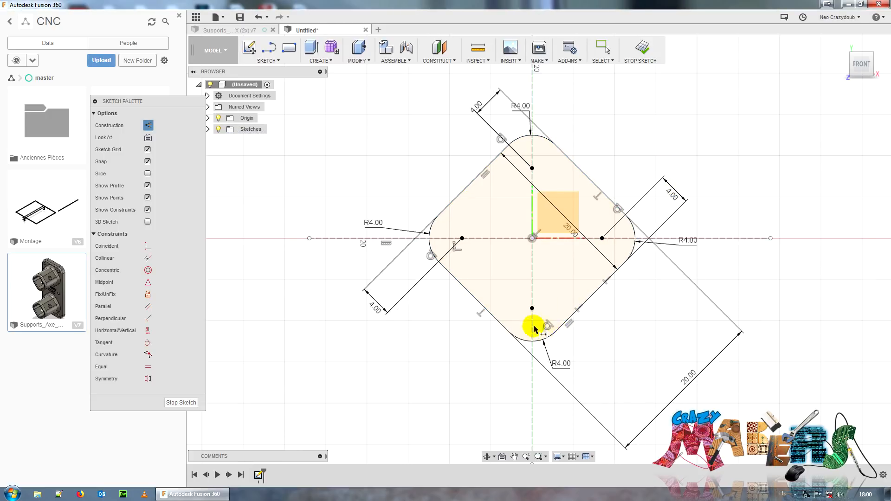
Try to dimension the bottom arc's centre against the profile's lower-left and lower-right sides
left_click(532, 308)
left_click(503, 327)
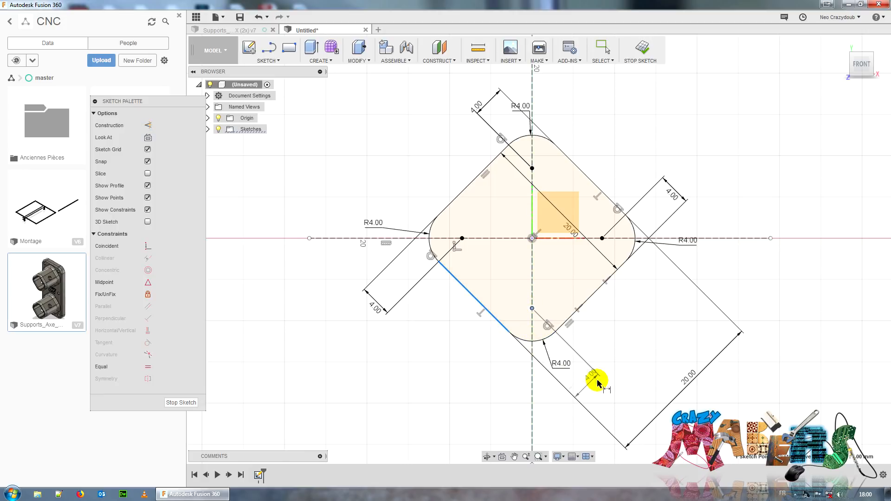
key("Escape")
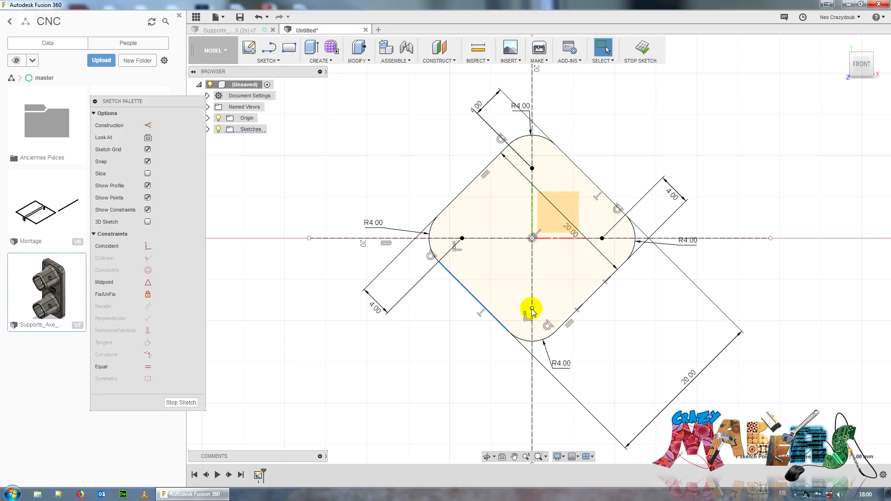
left_click(561, 323)
key("d")
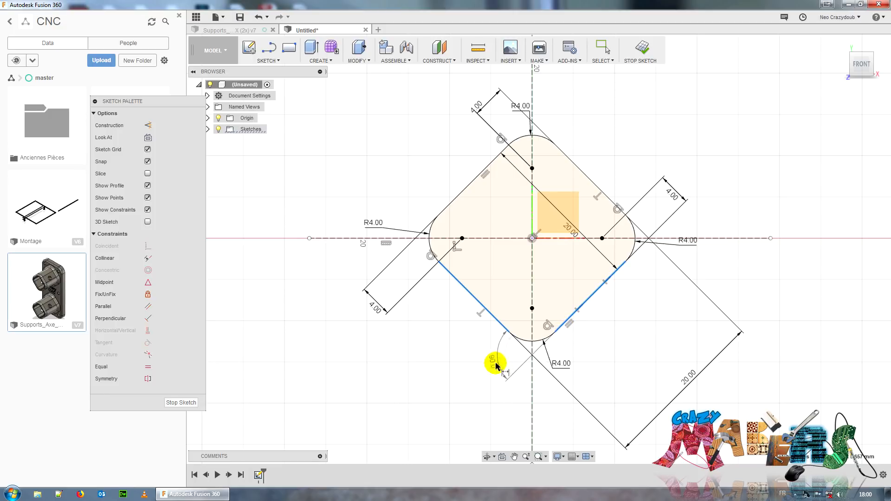
key("Escape")
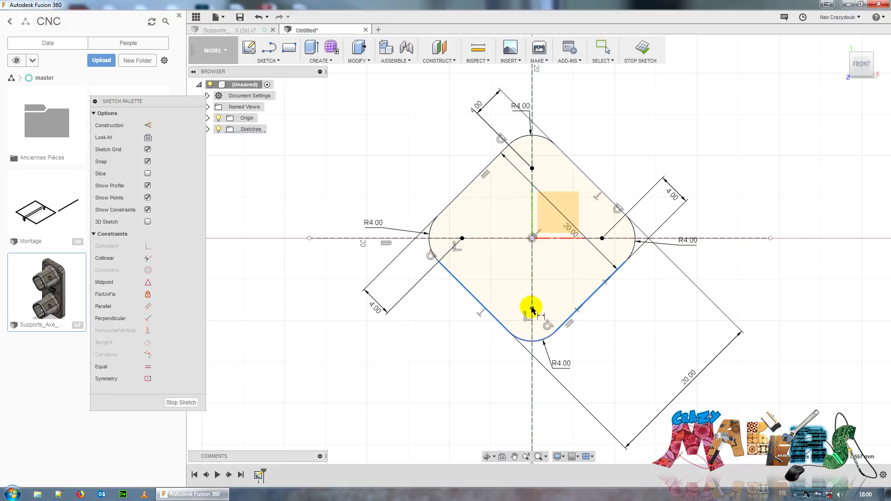
left_click(532, 308)
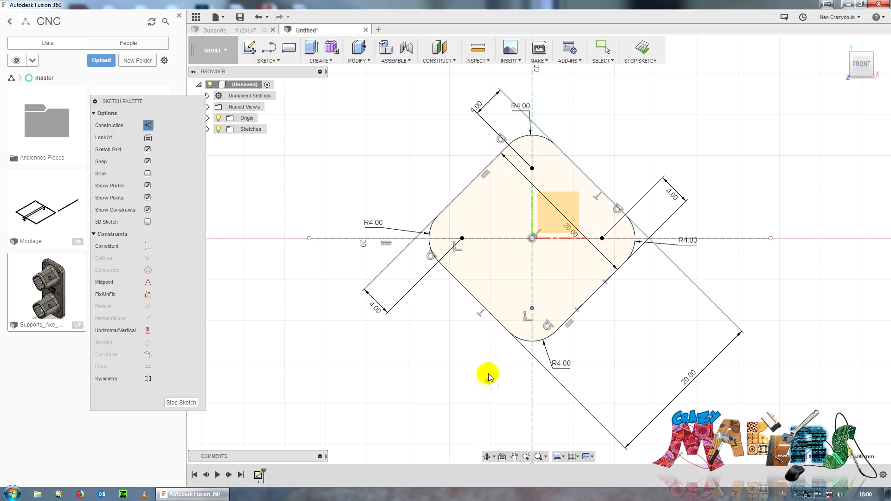
key("Escape")
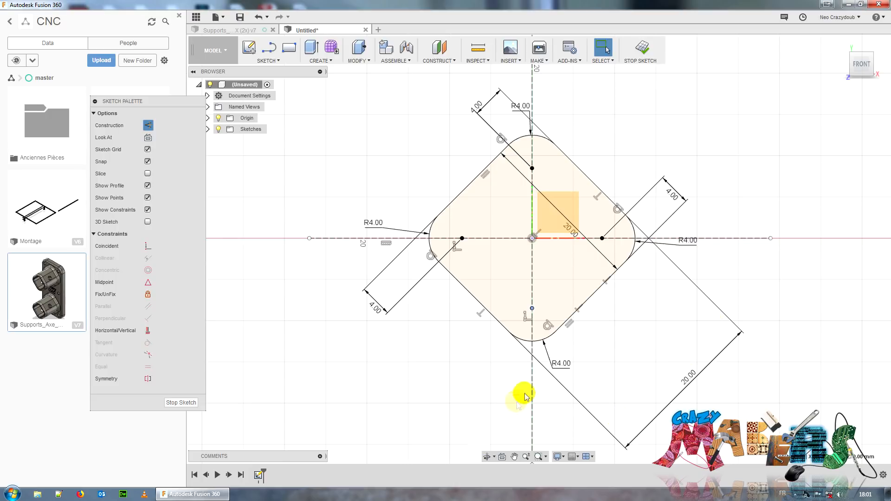
Offset the whole rounded square profile outward, with an offset position of -0.4 mm
left_click(278, 61)
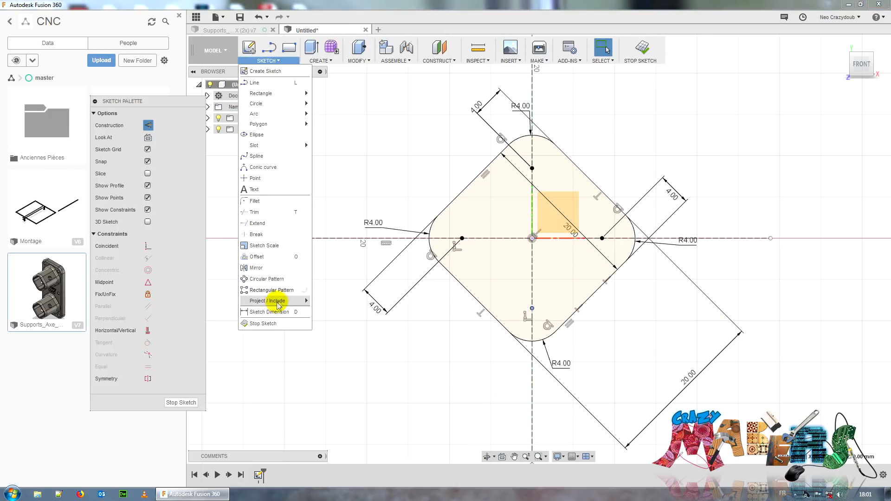
left_click(261, 257)
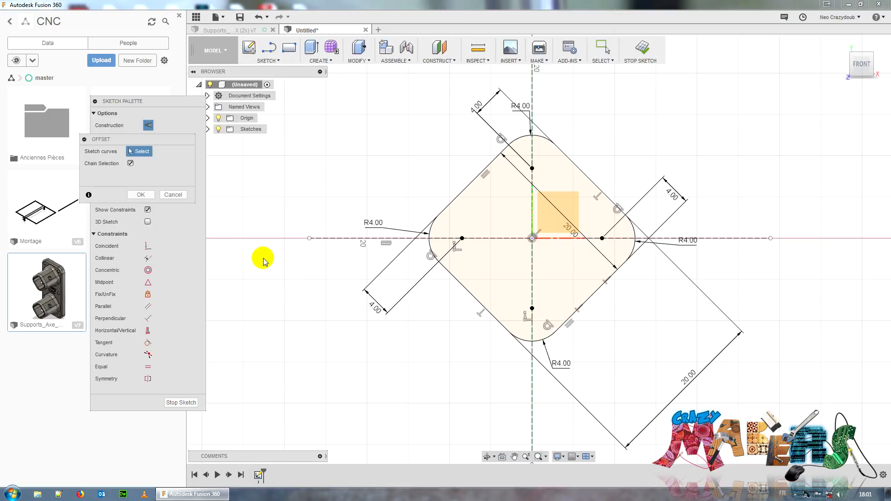
left_click(465, 288)
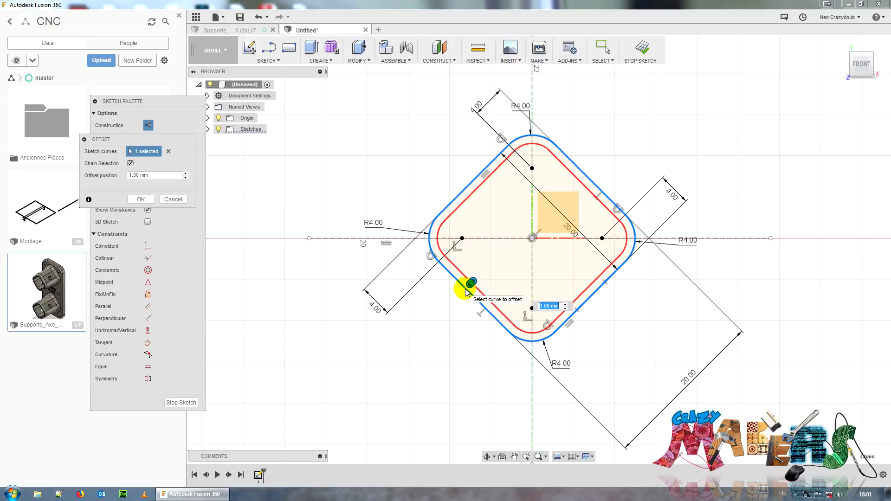
type("-0.")
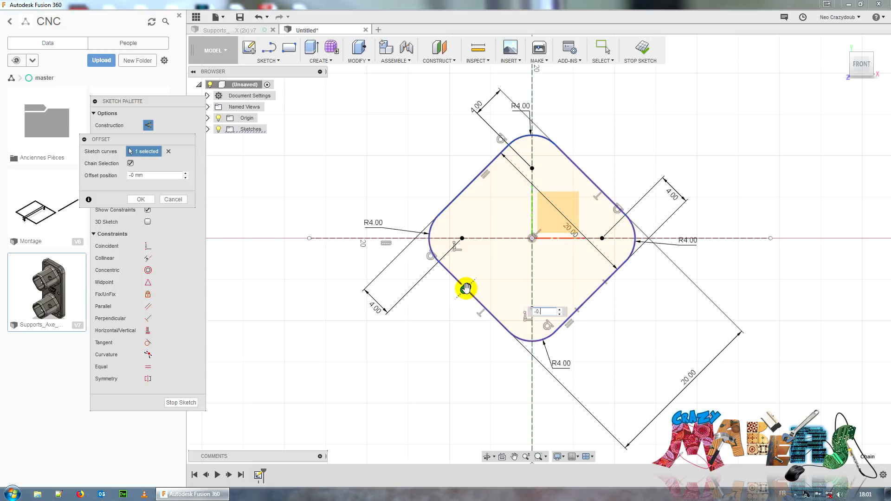
type("4")
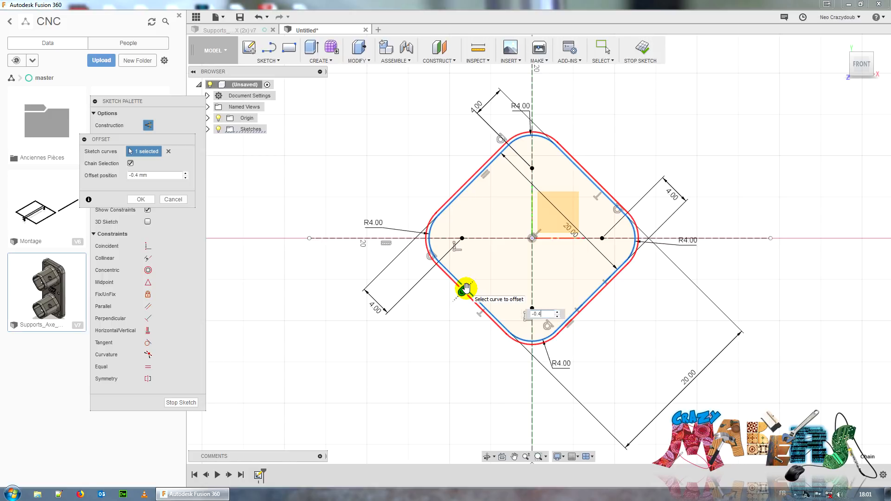
key("Return")
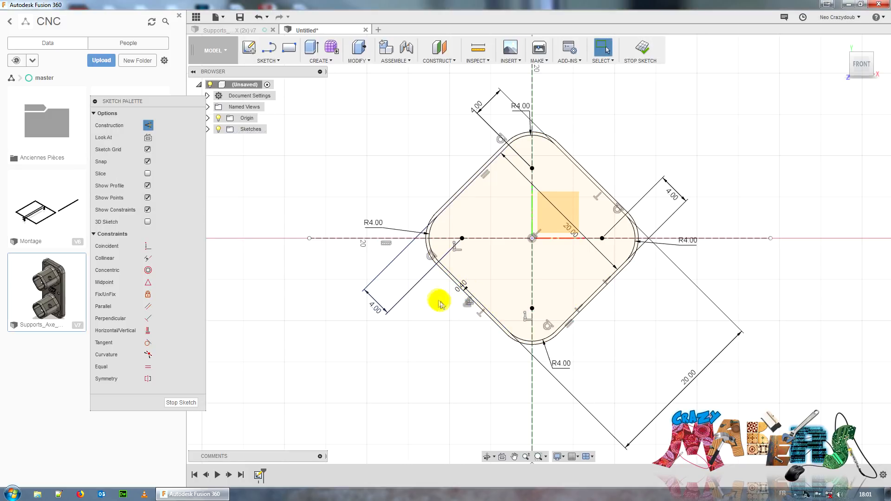
Try to offset the original rounded square profile by 5 mm
left_click(278, 59)
left_click(273, 256)
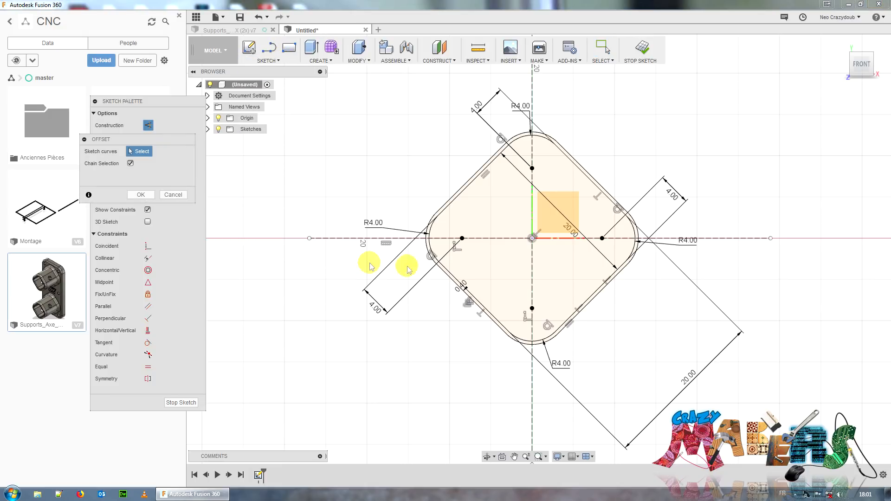
left_click(472, 296)
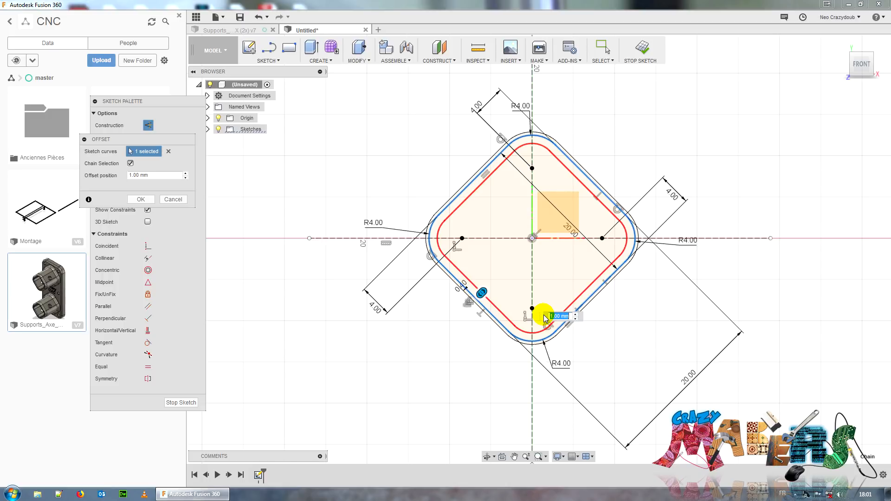
type("5")
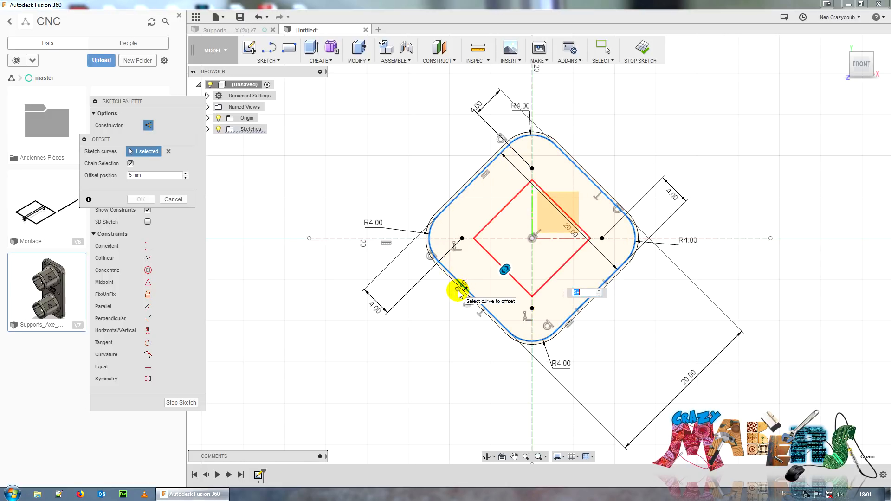
scroll(457, 286, "up", 3)
scroll(463, 290, "up", 3)
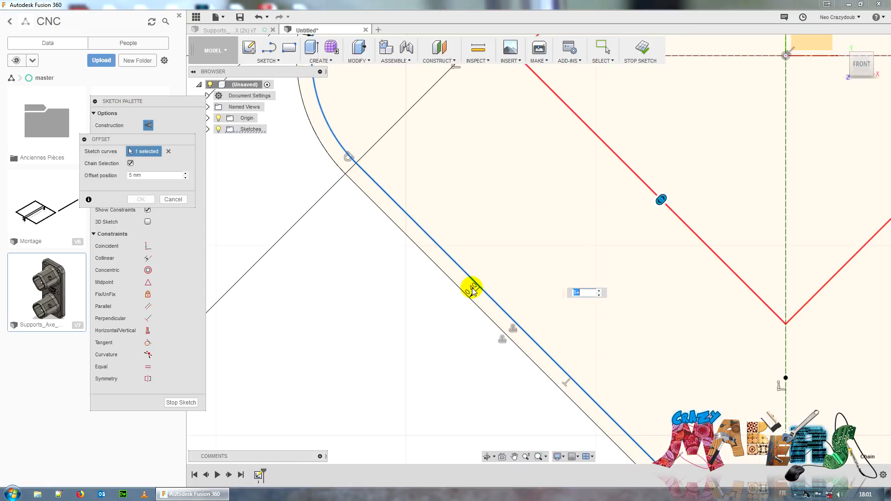
left_click(472, 289)
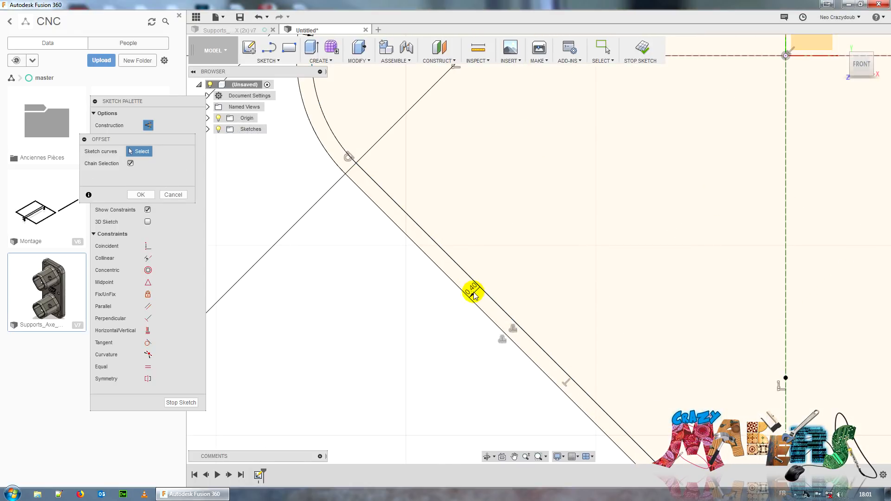
scroll(593, 309, "down", 3)
scroll(643, 354, "down", 3)
middle_click_drag(584, 335, 433, 314)
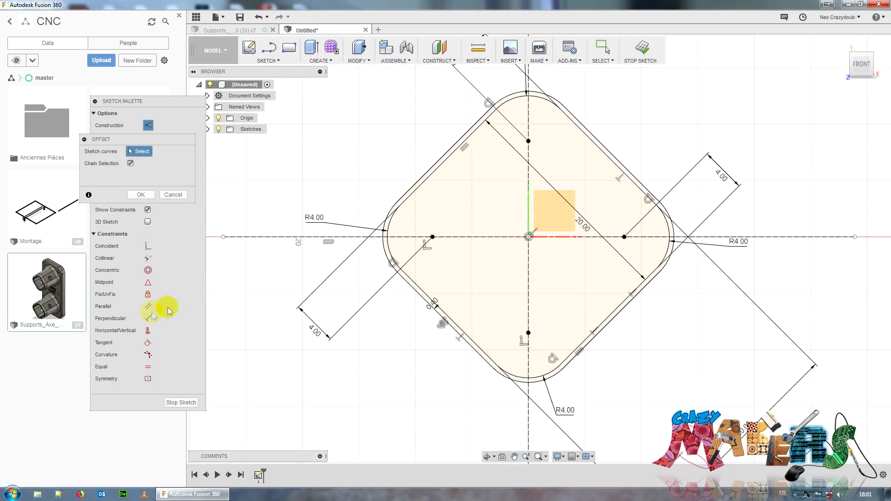
left_click(474, 347)
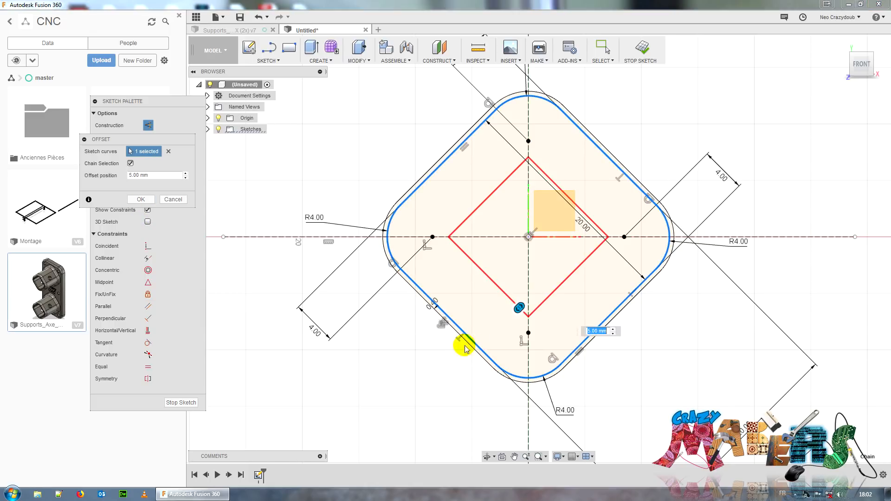
key("Escape")
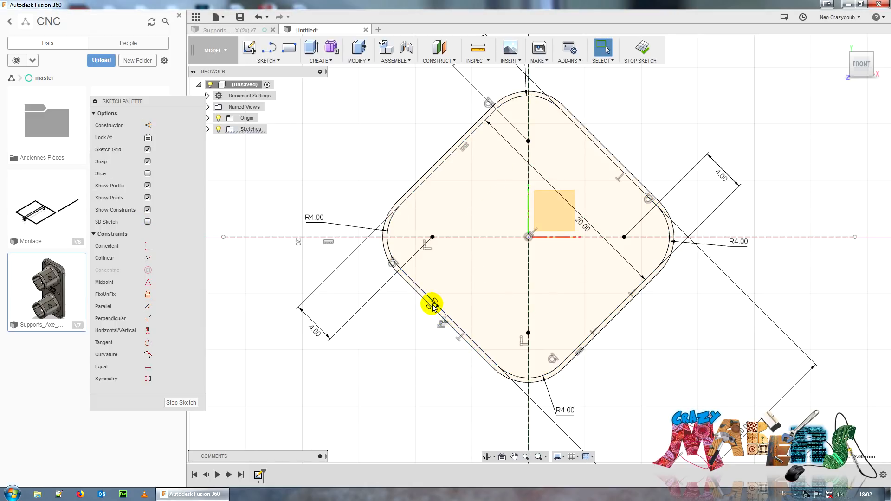
double_click(436, 302)
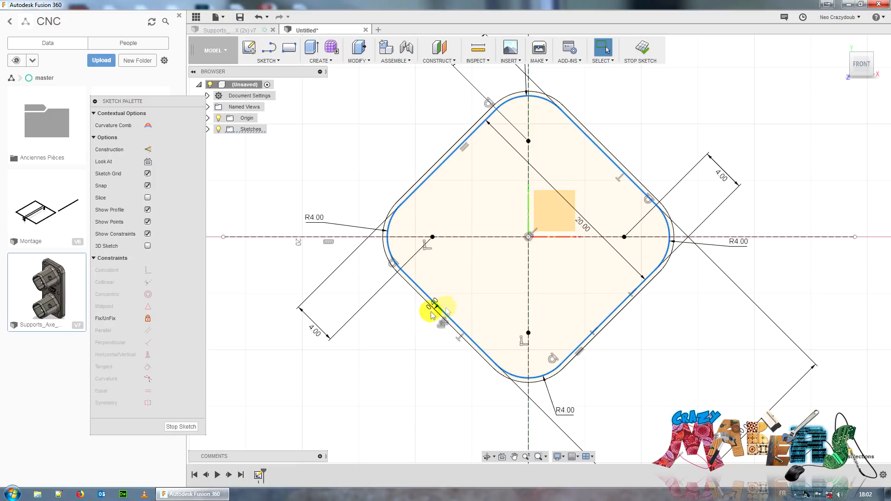
left_click(471, 339)
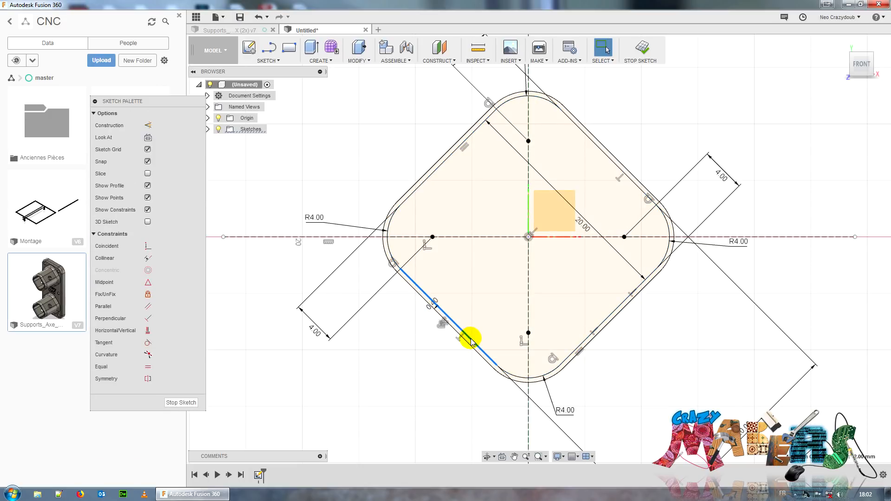
left_click(421, 408)
Offset the original rounded square profile outward, with an offset position of -5 mm - 0.4 mm
left_click(271, 60)
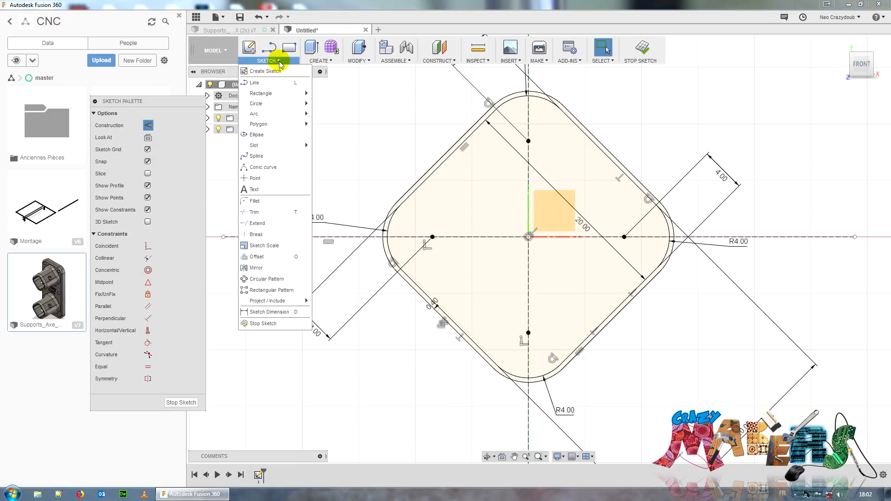
left_click(256, 256)
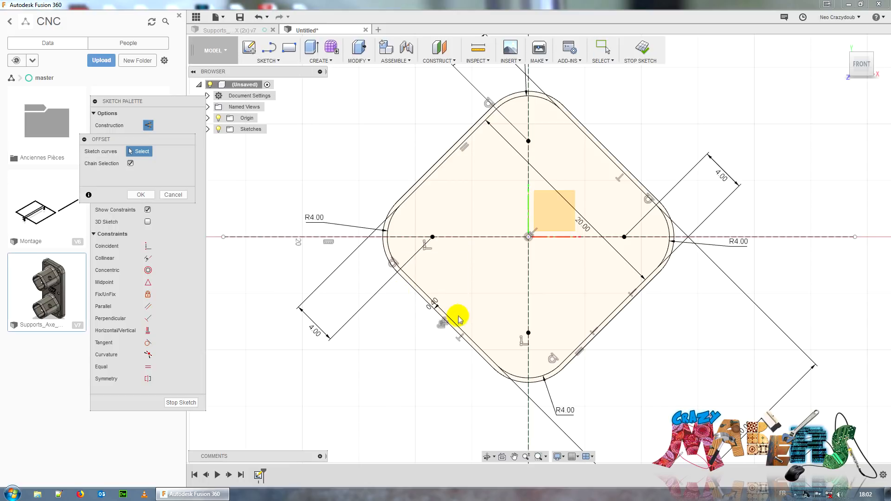
left_click(460, 314)
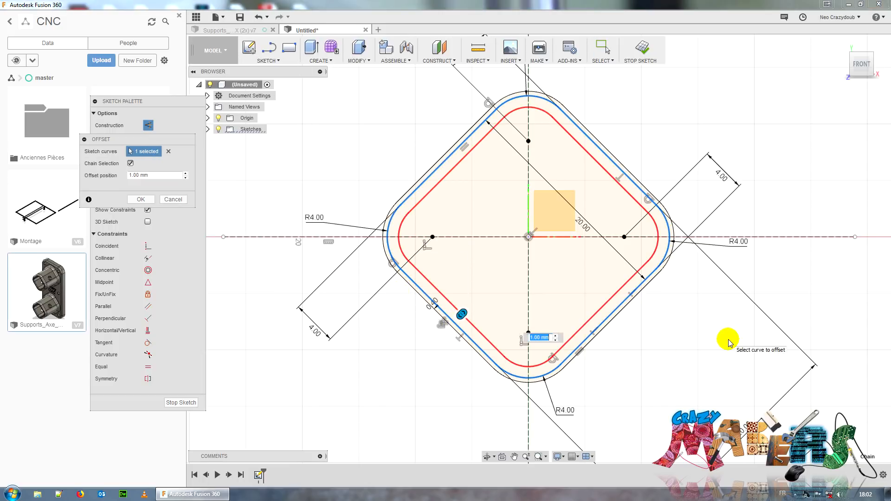
key("Return")
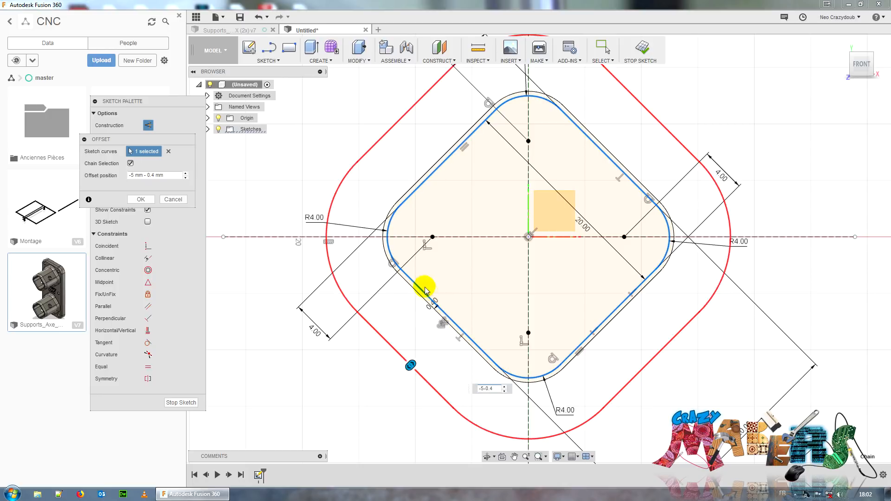
left_click(172, 200)
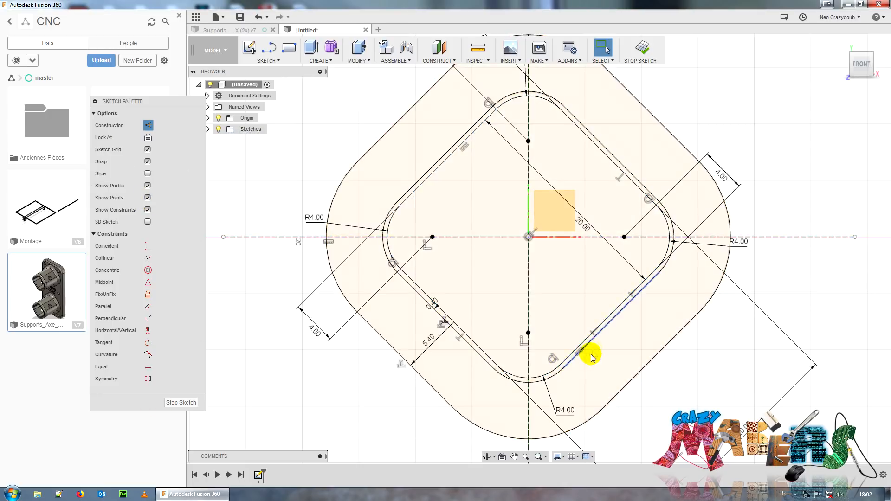
Sketch a horizontal construction line about 40 mm below the origin, spanning both sides of the vertical axis beneath the rounded square
scroll(656, 338, "down", 3)
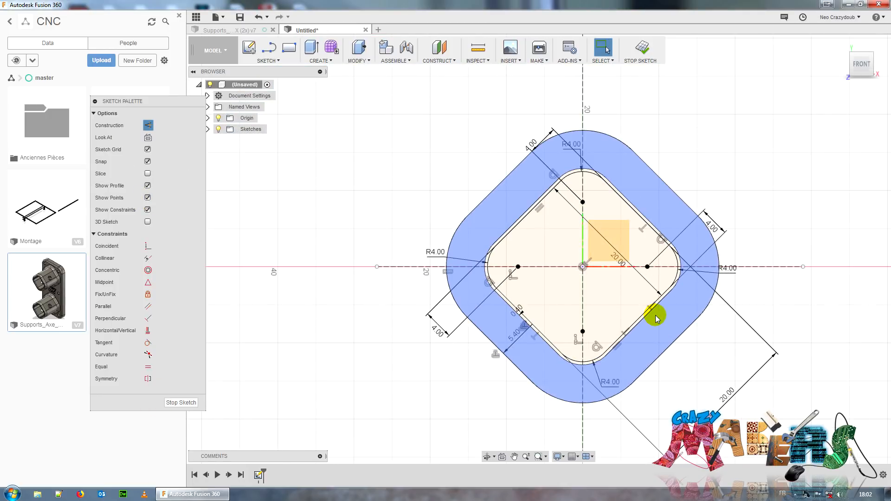
scroll(698, 304, "down", 2)
middle_click_drag(826, 351, 686, 224)
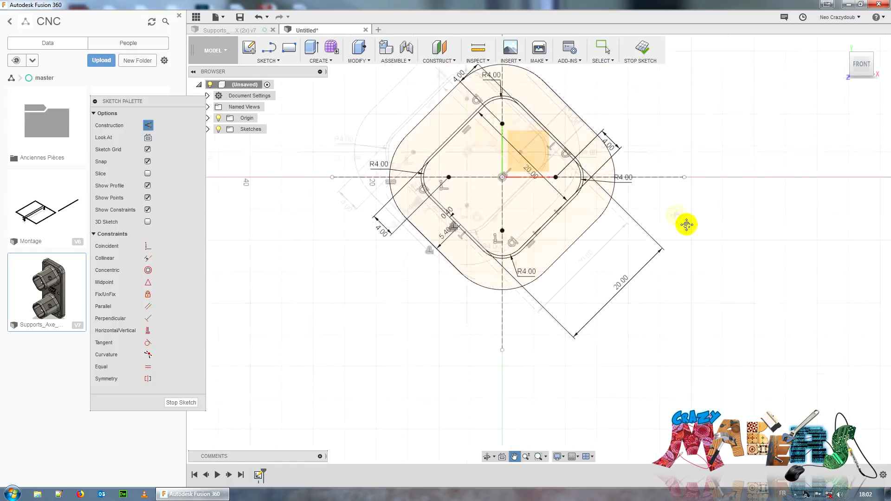
scroll(648, 202, "down", 4)
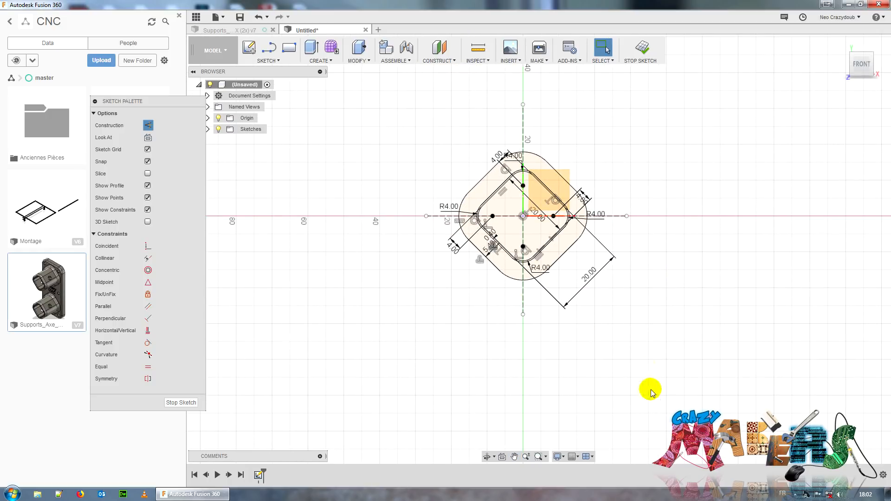
middle_click_drag(649, 391, 593, 313)
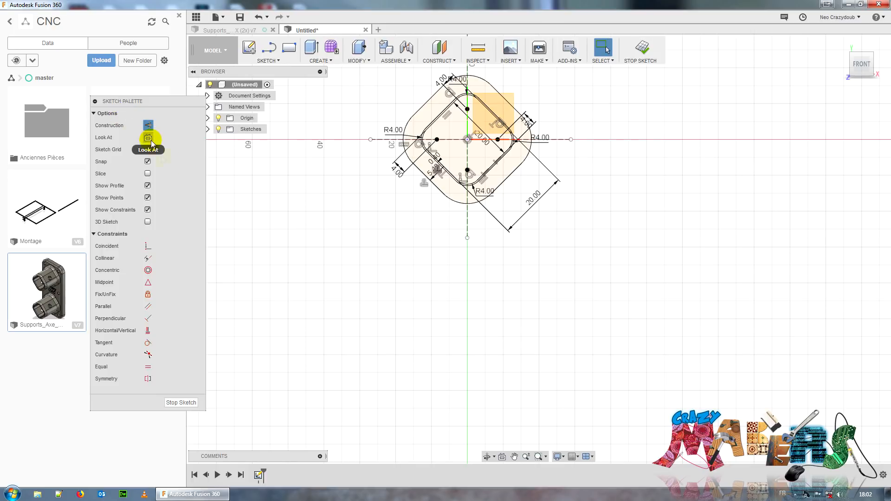
key("l")
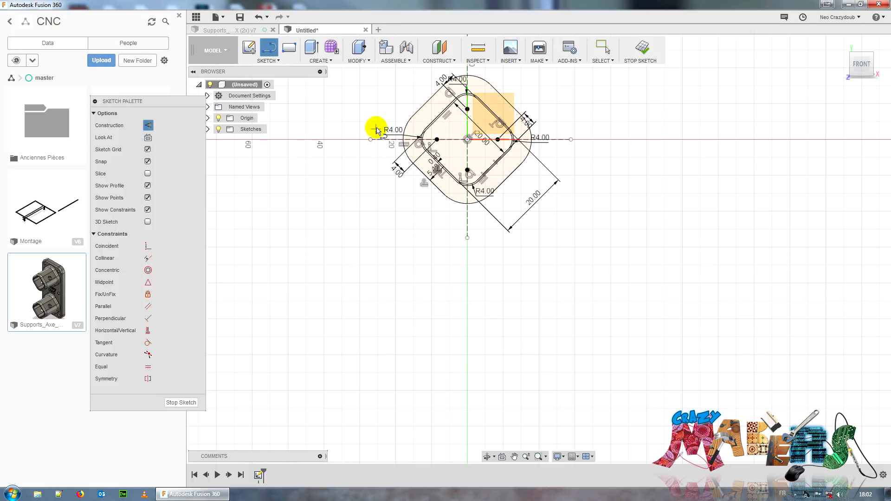
left_click(378, 283)
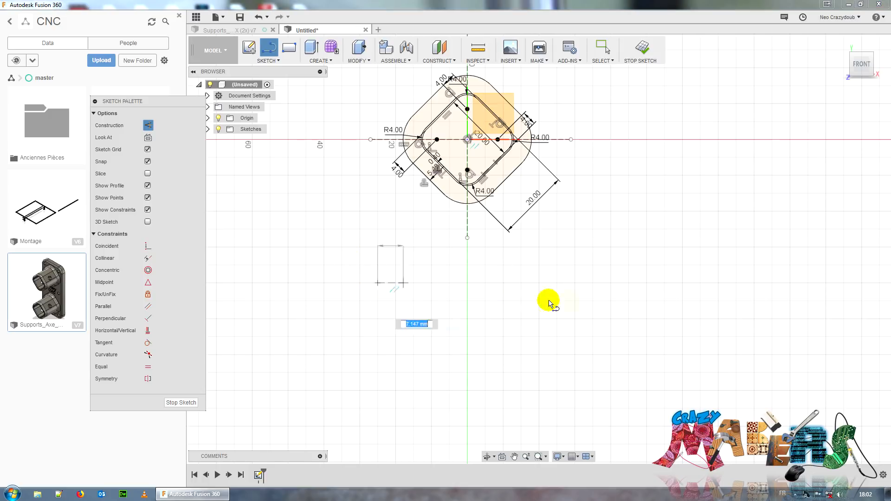
left_click(600, 282)
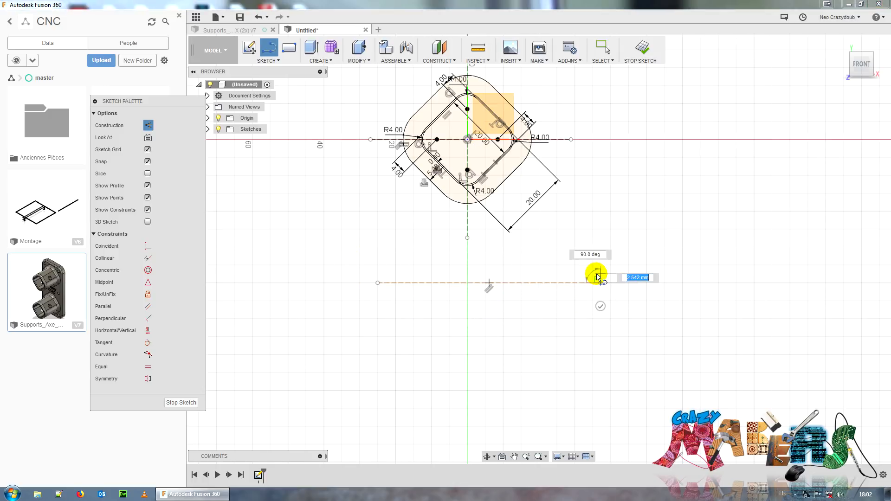
key("Escape")
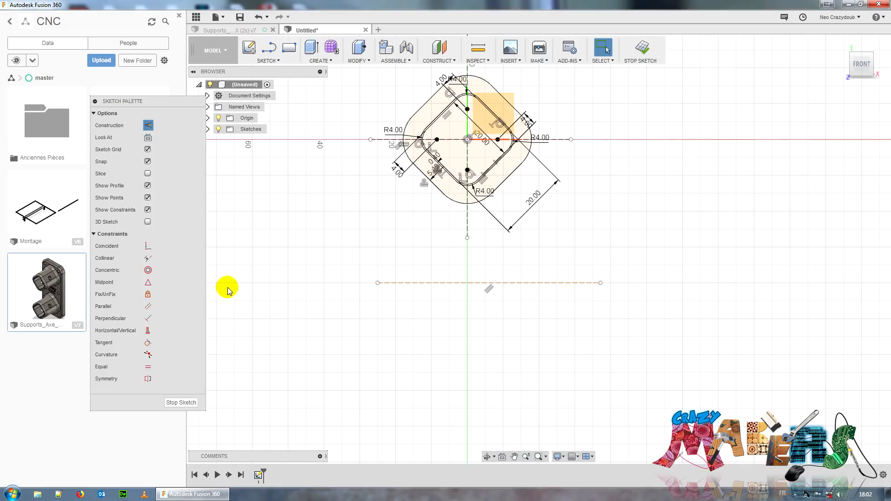
Dimension the new construction line 30 mm from the horizontal centre line, and turn off construction mode
key("d")
left_click(578, 282)
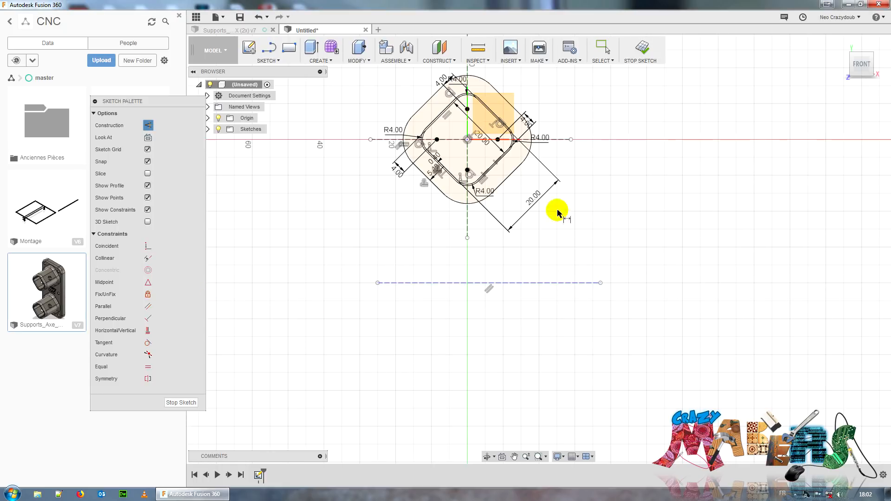
left_click(561, 140)
left_click(583, 212)
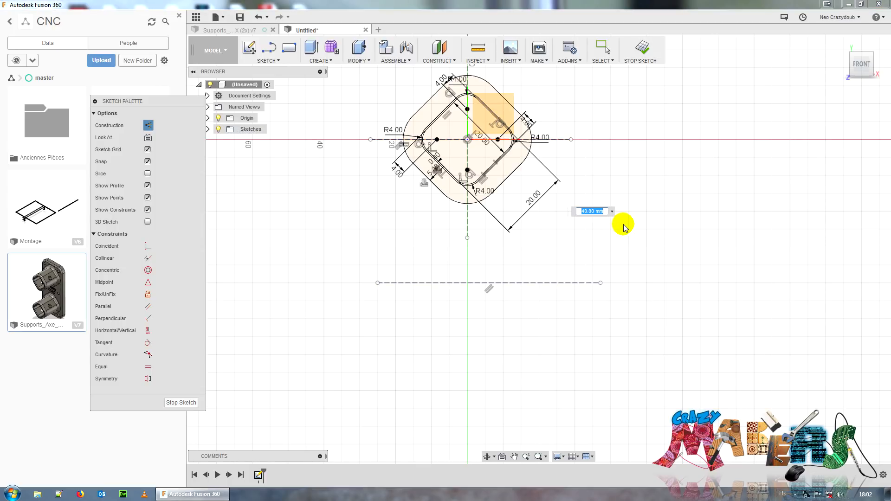
type("30")
key("Return")
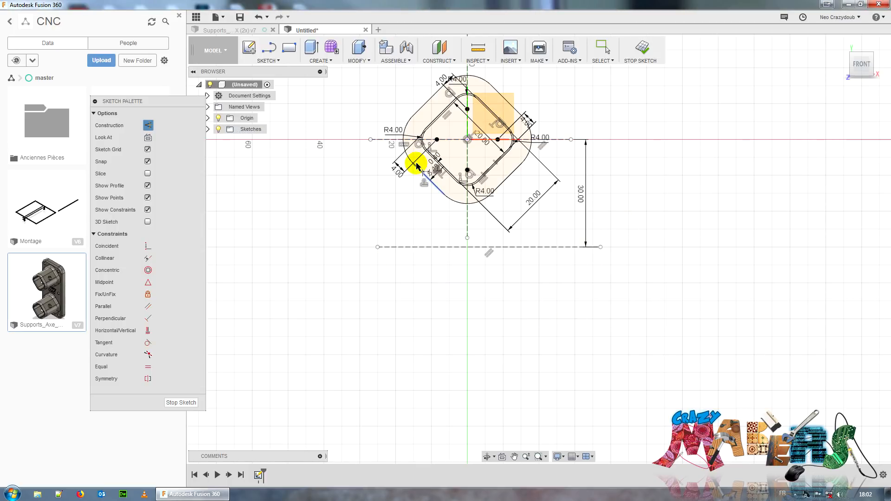
left_click(147, 126)
Set up a sketch Mirror of the outer wall and clearance contours, using the lower horizontal construction line as mirror line
scroll(397, 215, "up", 2)
middle_click_drag(717, 175, 687, 260)
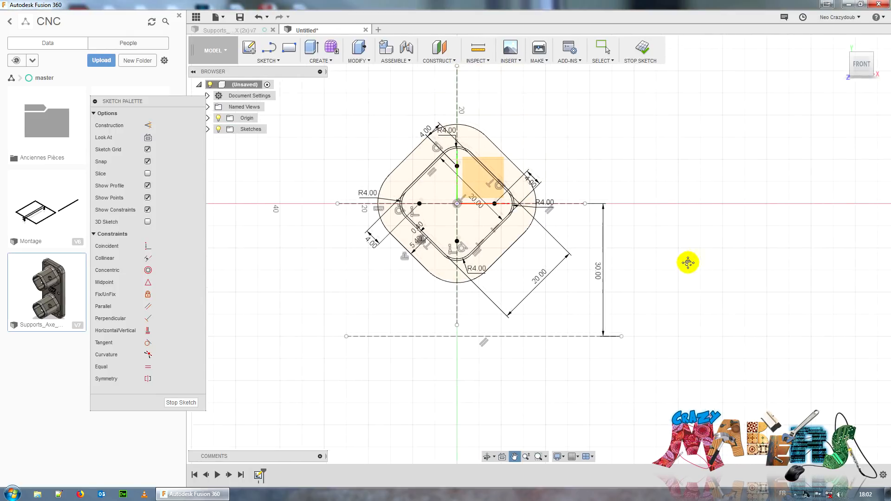
left_click(279, 62)
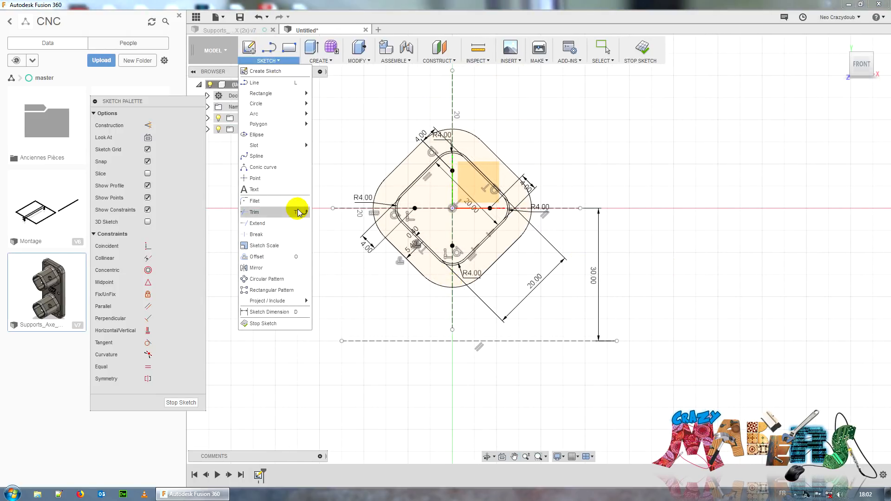
left_click(265, 265)
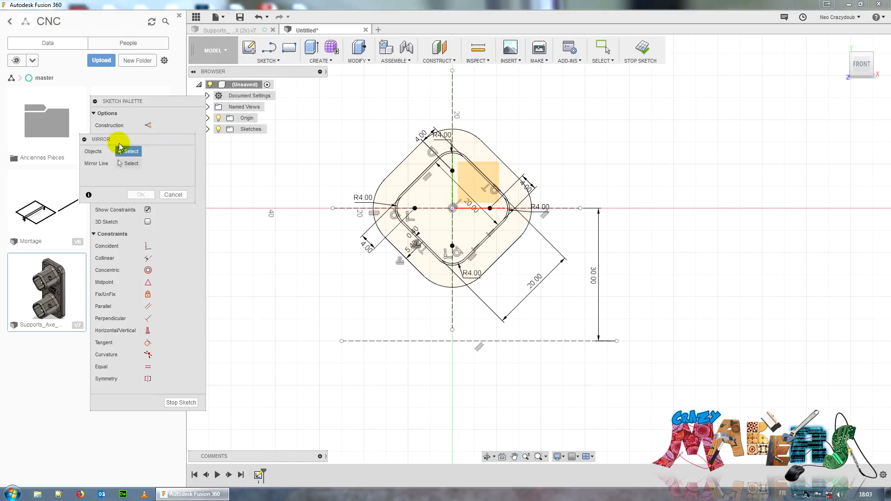
double_click(442, 286)
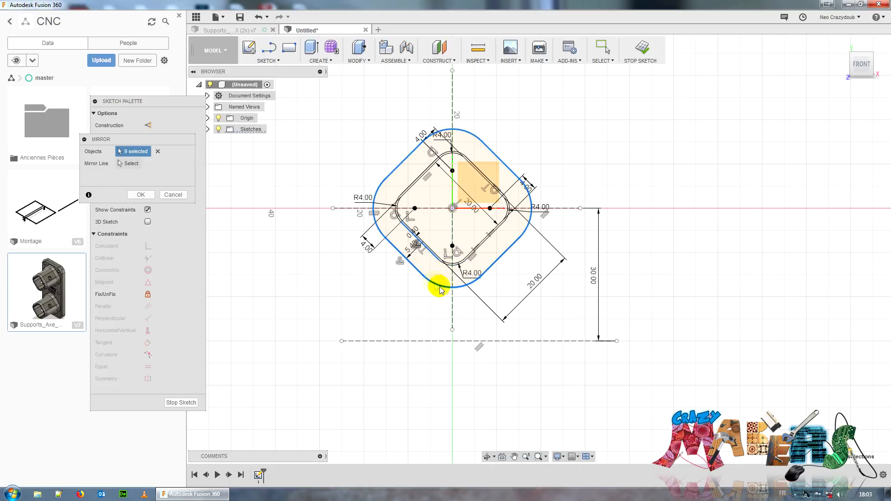
left_click(435, 258)
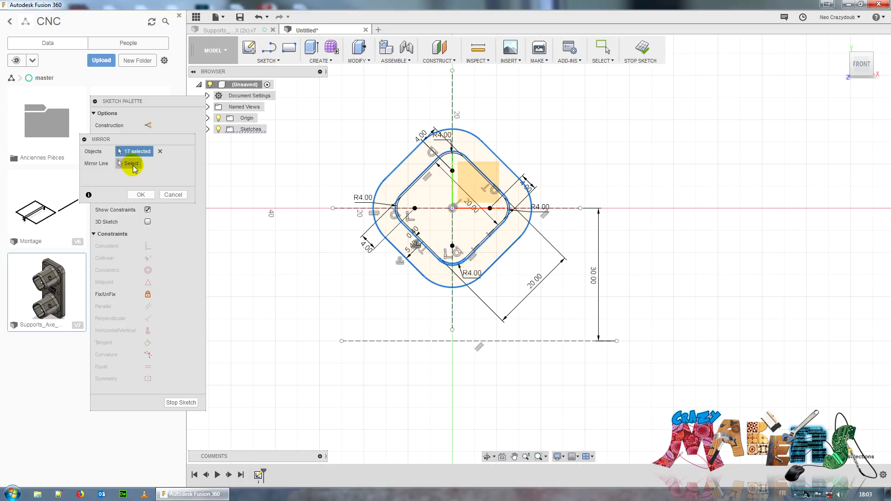
left_click(132, 166)
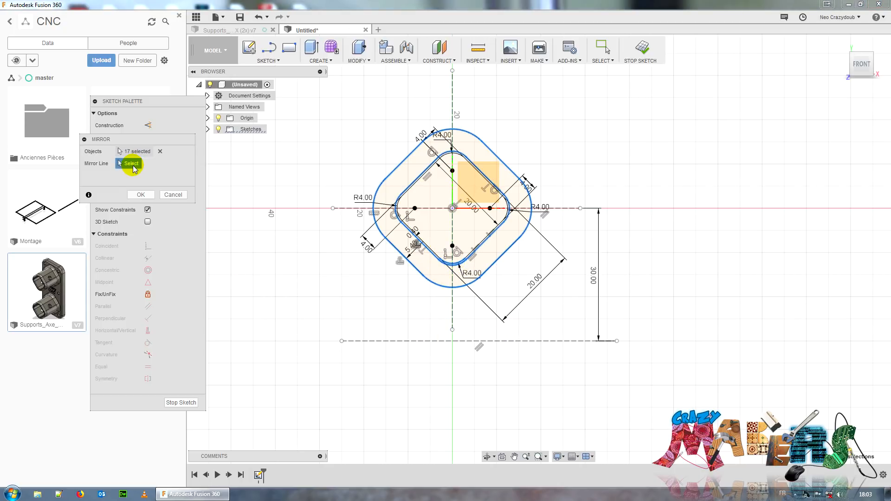
left_click(564, 342)
middle_click_drag(505, 352, 512, 236)
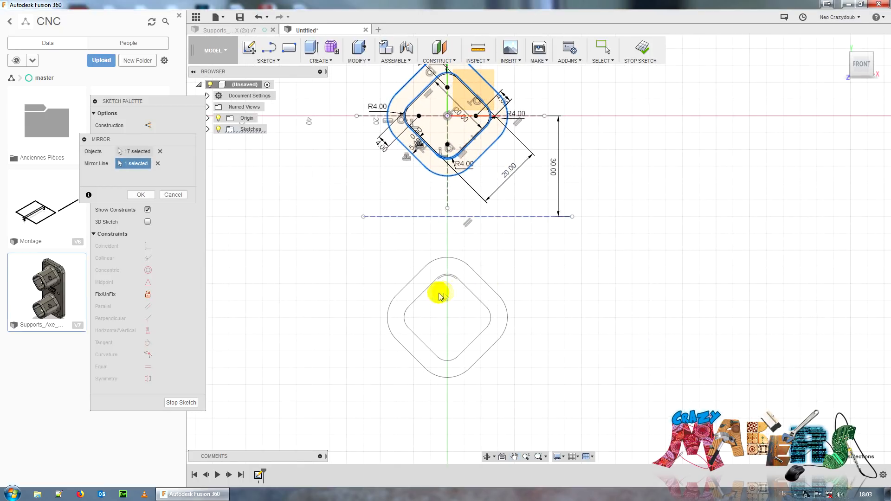
Remove the original inner profile's bottom arc from the mirror objects and complete the mirror
scroll(496, 96, "up", 2)
scroll(423, 79, "up", 6)
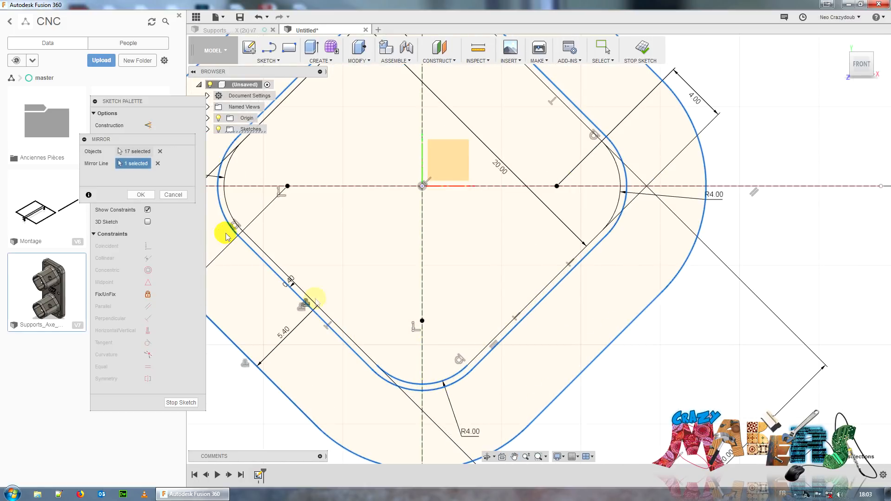
left_click(136, 151)
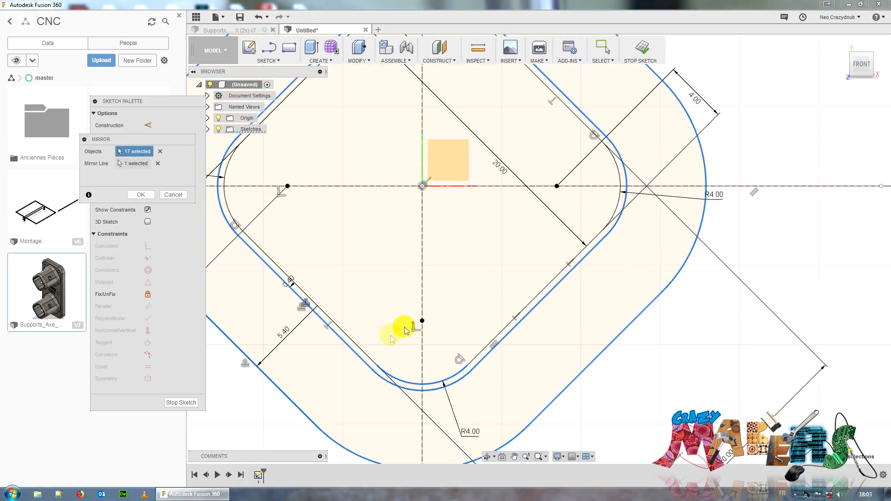
left_click(434, 387)
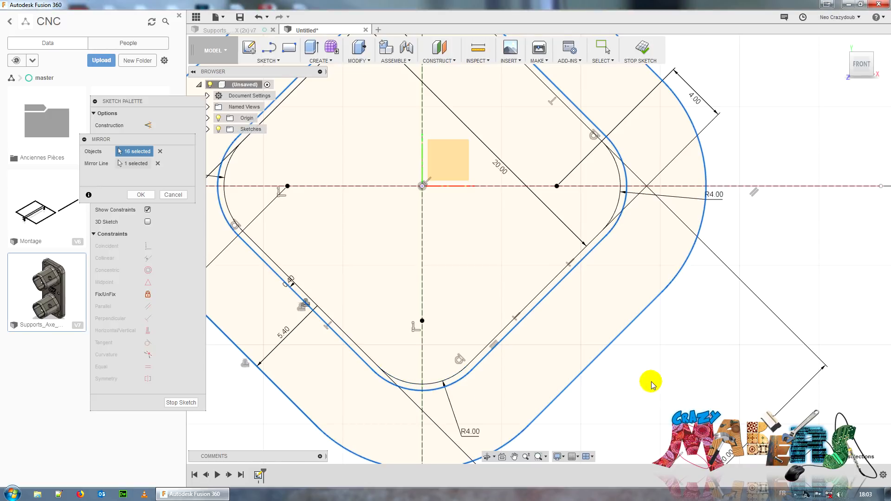
scroll(646, 390, "down", 5)
scroll(629, 355, "down", 2)
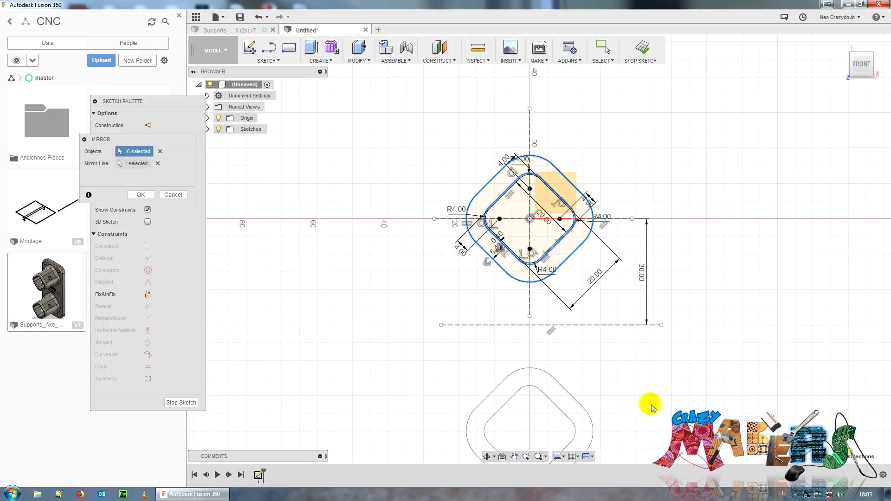
middle_click_drag(647, 404, 524, 303)
left_click(140, 194)
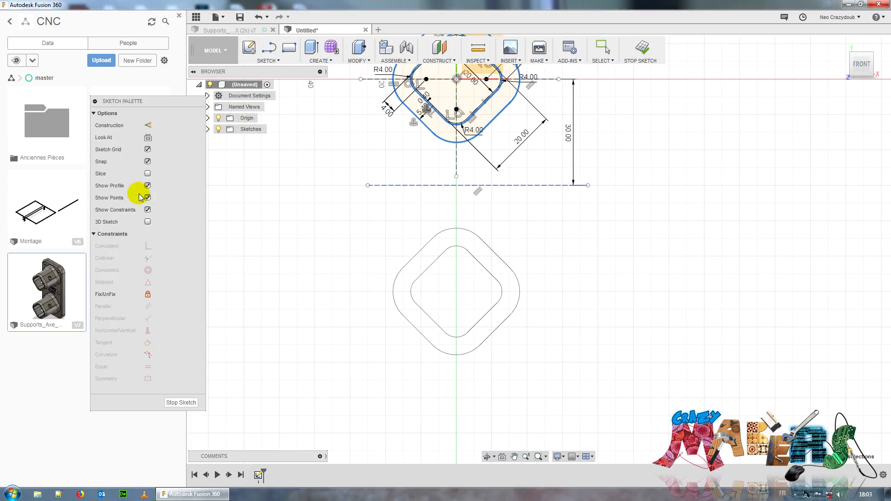
scroll(711, 272, "up", 3)
scroll(673, 278, "down", 4)
middle_click_drag(609, 240, 651, 308)
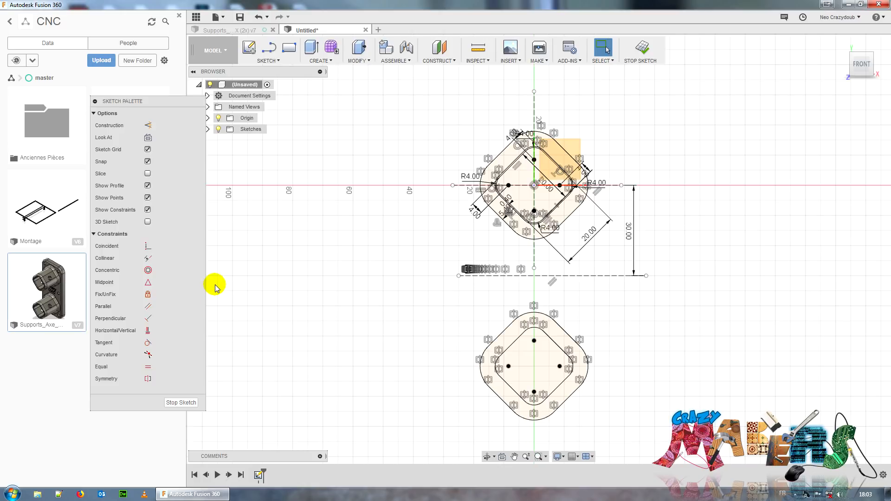
Finish the sketch and start Press Pull on the two ring-shaped wall profiles
left_click(181, 403)
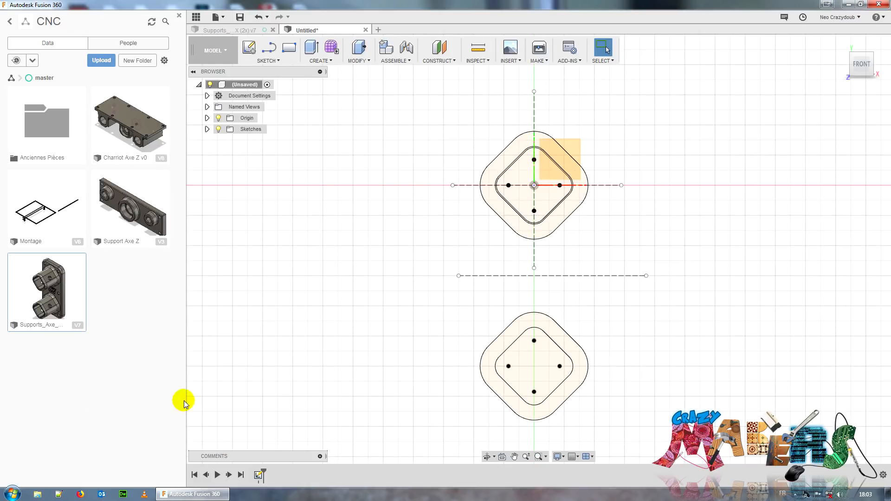
left_click(574, 352)
left_click(563, 214)
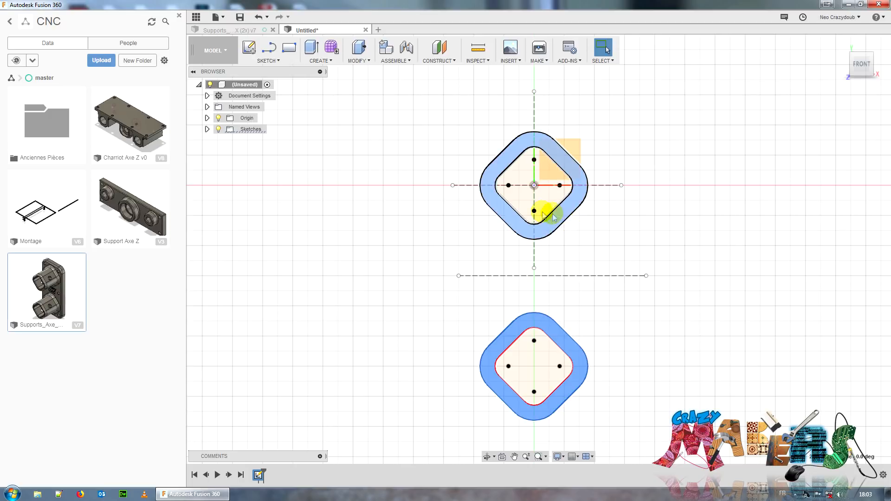
left_click(269, 60)
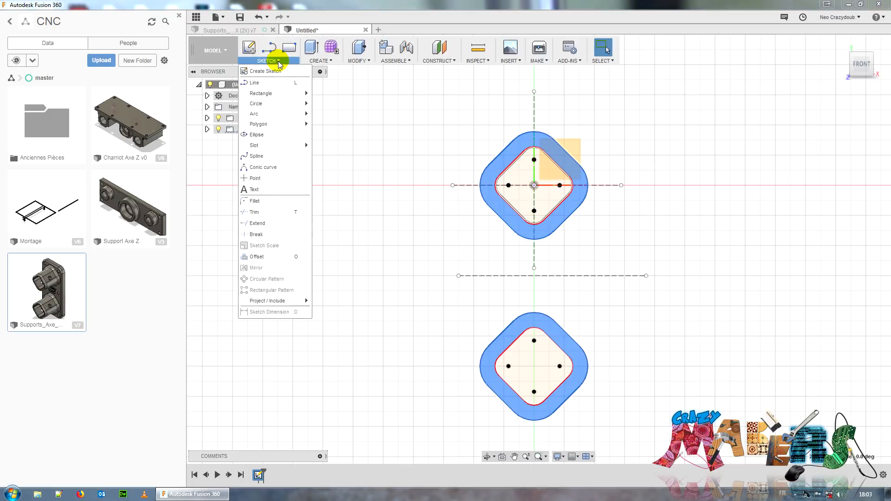
left_click(319, 60)
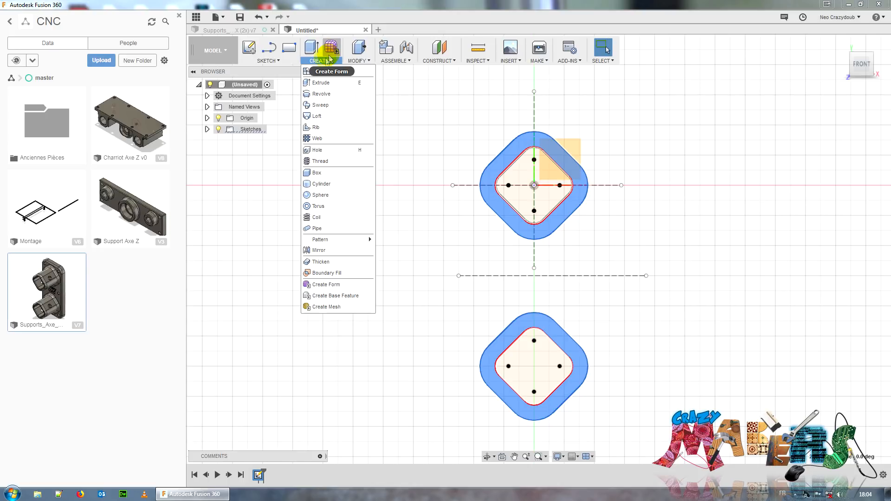
left_click(360, 61)
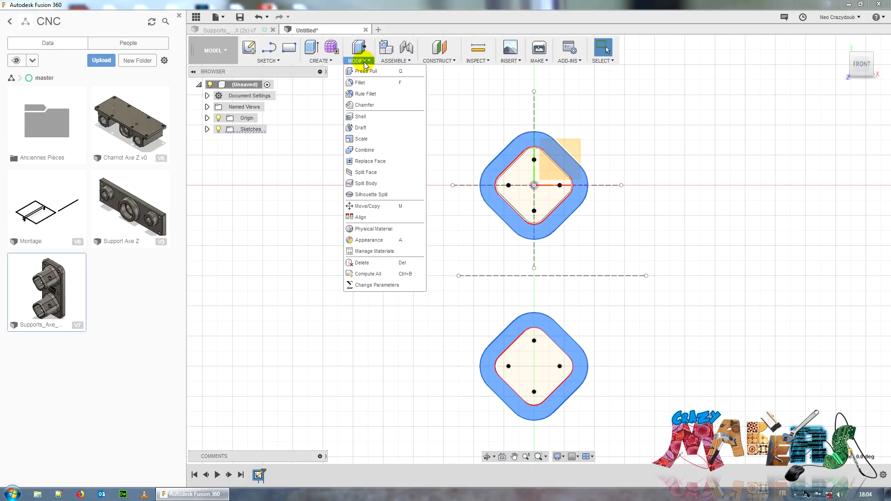
left_click(365, 72)
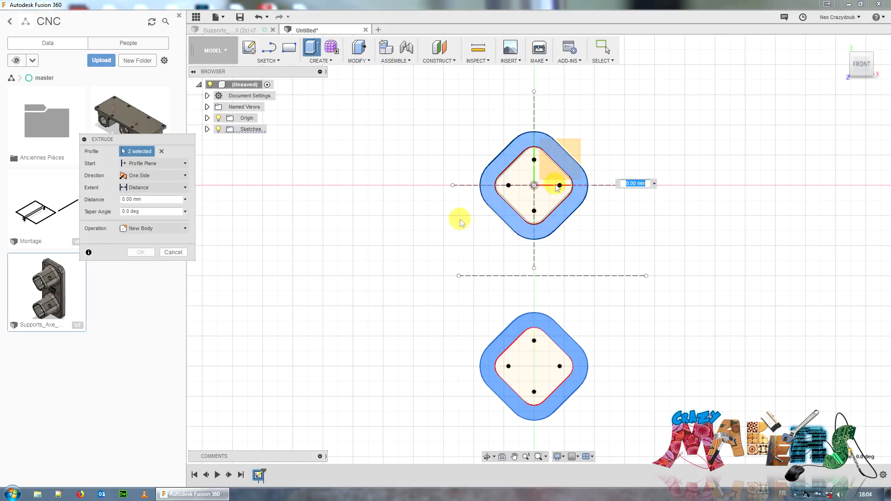
Extrude both ring-shaped wall profiles 35 mm on one side as new bodies
left_click(856, 60)
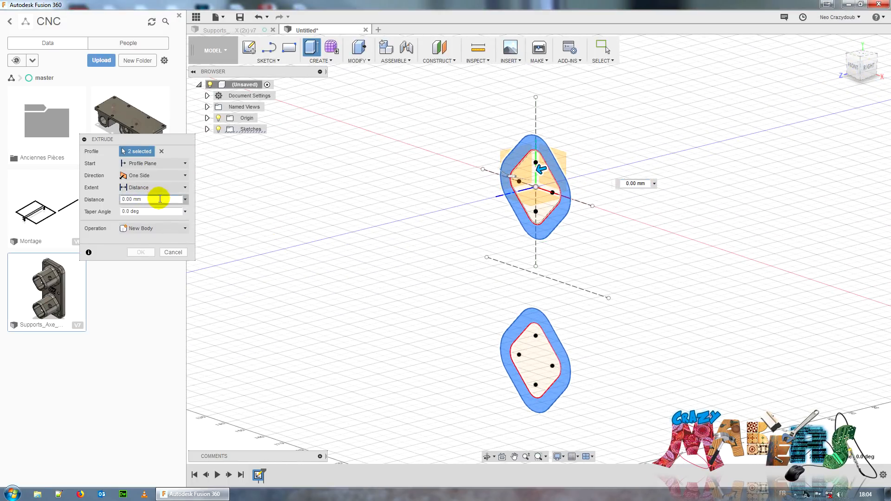
left_click(632, 183)
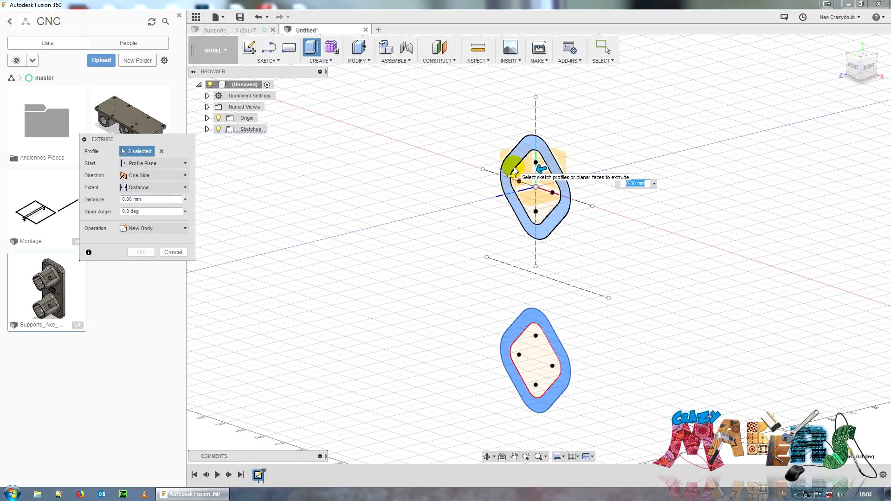
type("25")
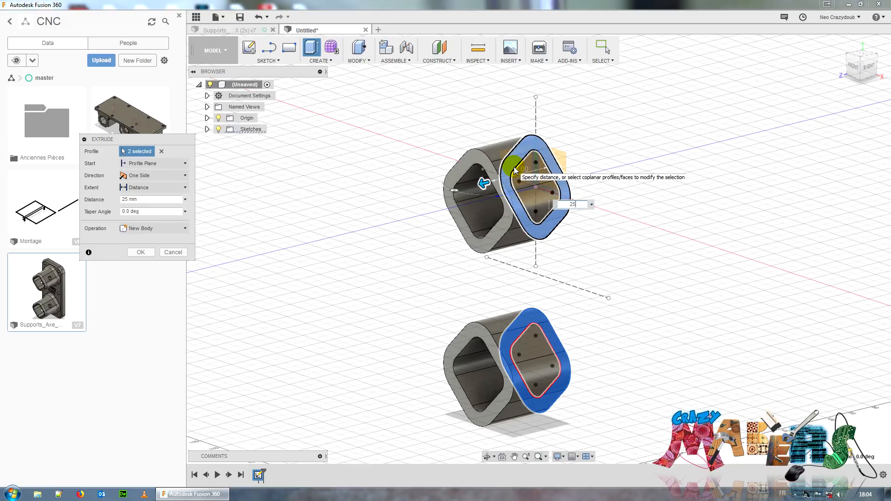
key("BackSpace")
key("BackSpace")
type("30")
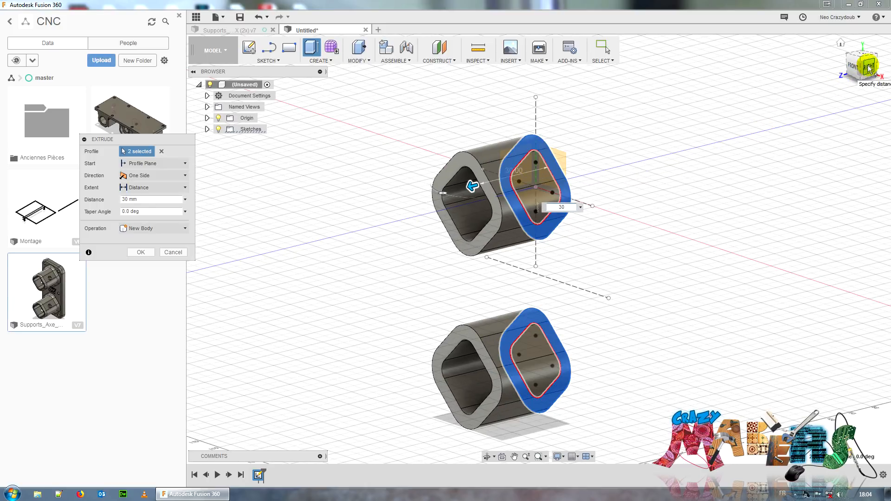
mouse_move(856, 61)
left_mouse_down()
mouse_move(844, 71)
mouse_move(804, 60)
mouse_move(845, 48)
mouse_move(858, 61)
left_mouse_up()
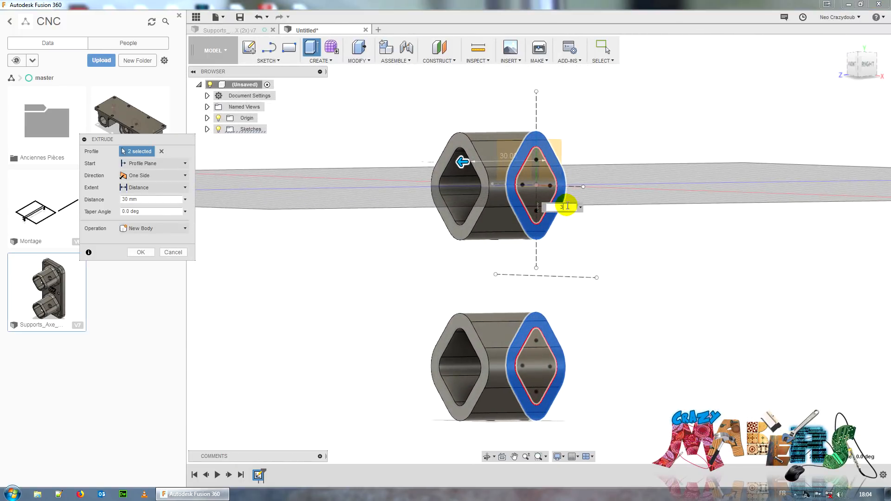
type("35")
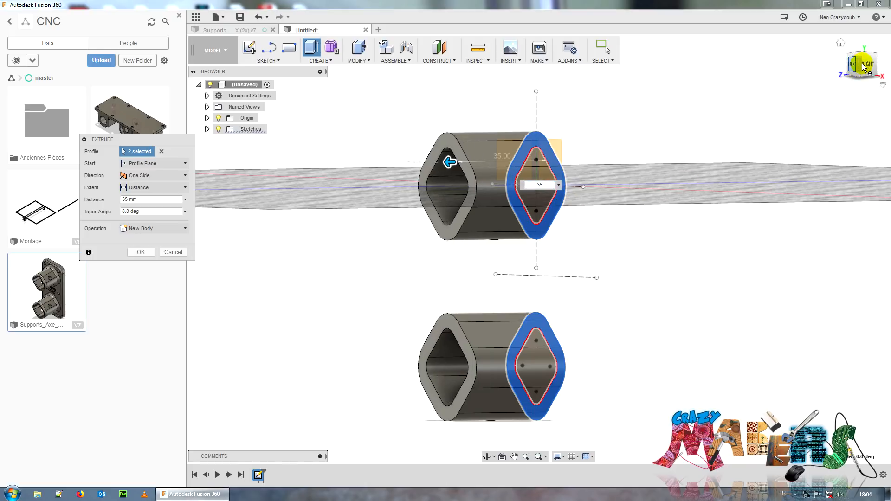
left_click_drag(862, 67, 877, 64)
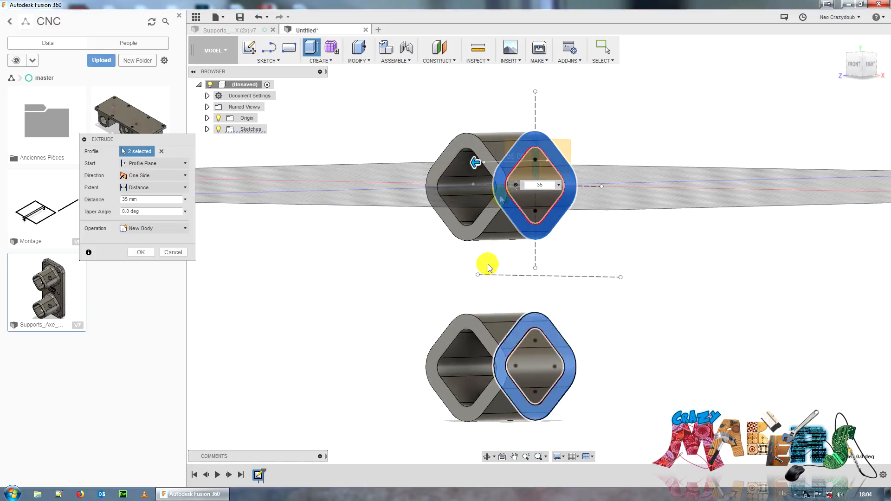
left_click(135, 252)
Create a sketch on the front origin plane and draw a rectangle about 60 mm wide enclosing both tubes
mouse_move(861, 70)
left_mouse_down()
mouse_move(876, 49)
mouse_move(868, 69)
mouse_move(873, 59)
left_mouse_up()
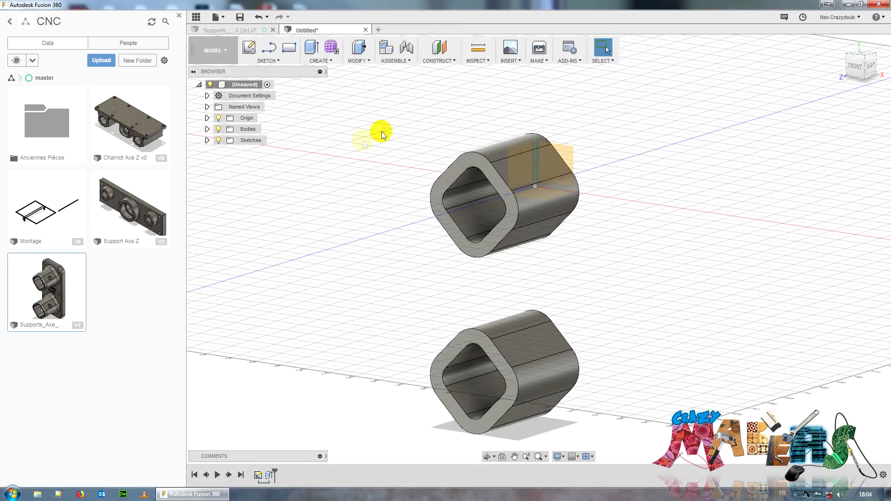
right_click(569, 155)
left_click(567, 195)
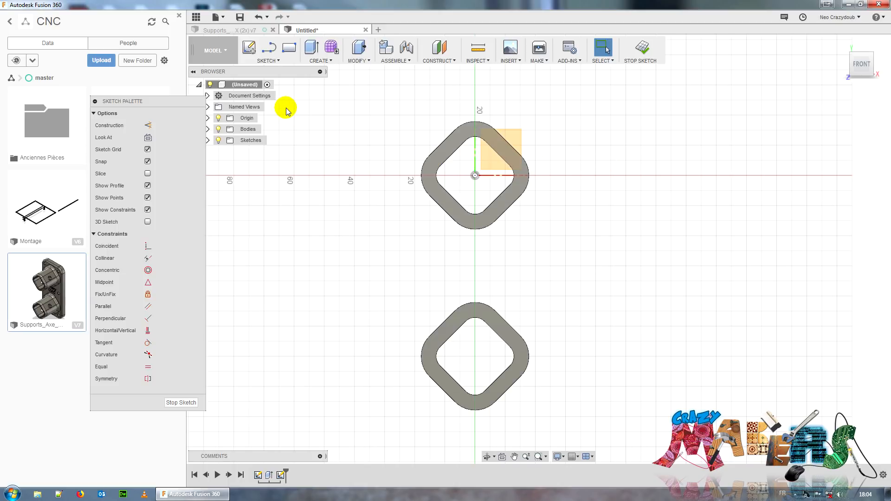
key("r")
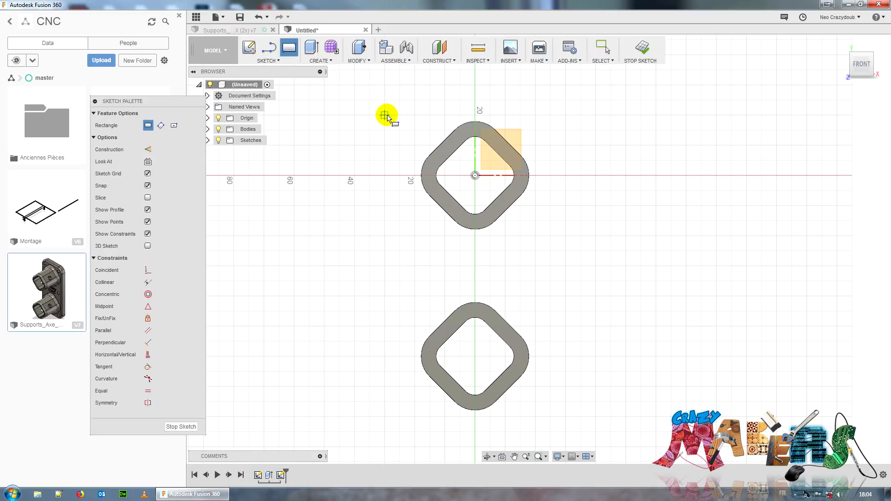
left_click(384, 115)
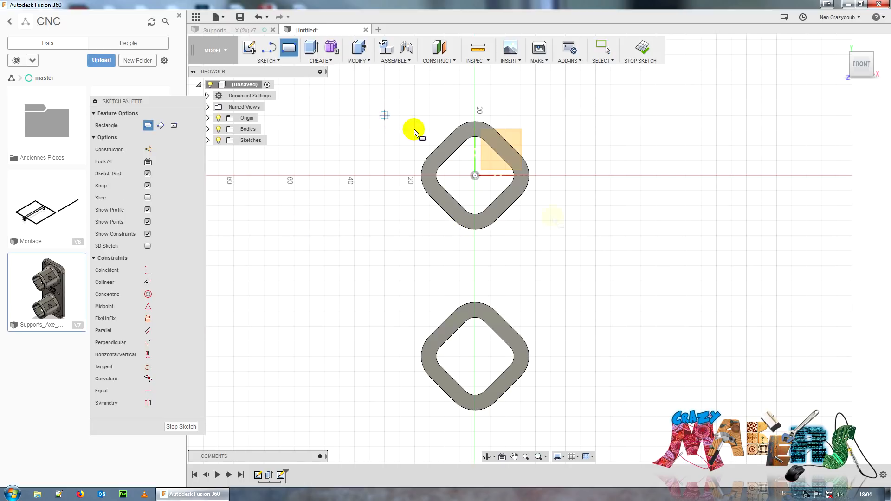
left_click(567, 433)
key("Escape")
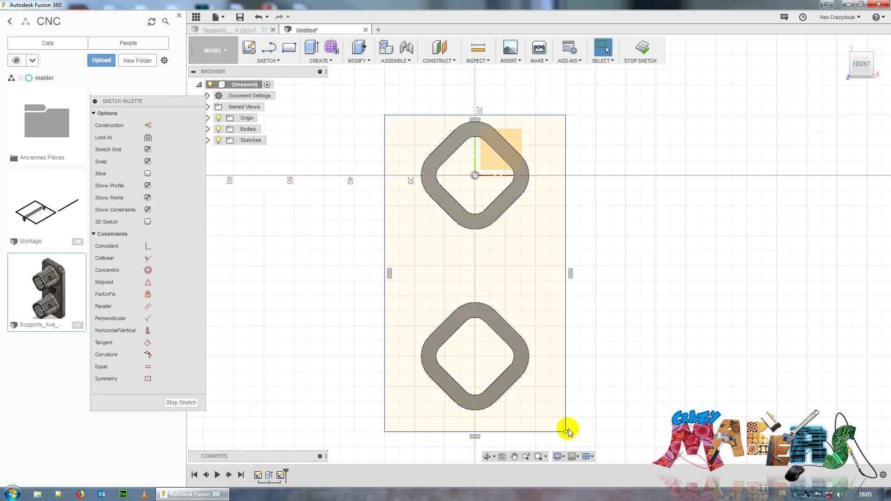
Try to make the rectangle's two bottom corners symmetric about the vertical origin axis
left_click(148, 379)
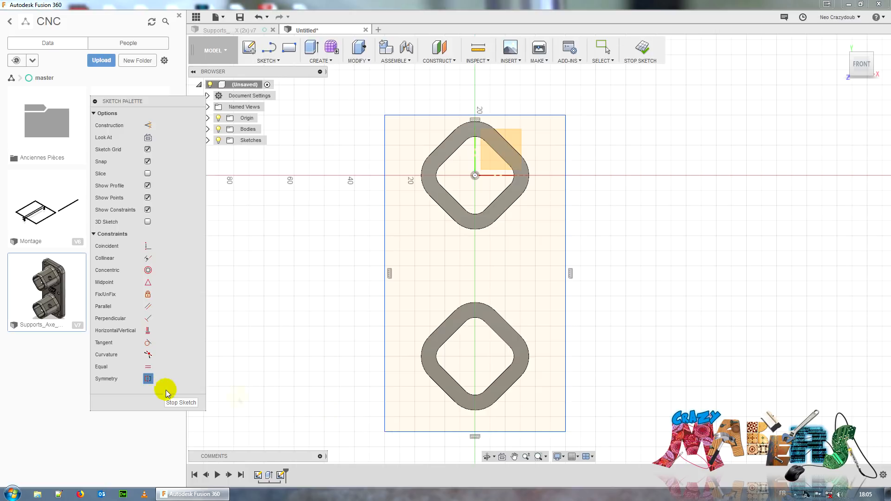
left_click(385, 432)
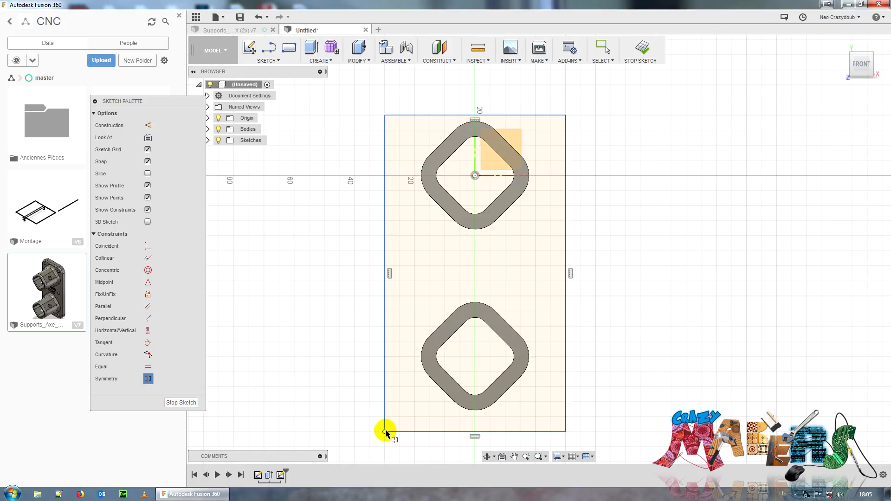
left_click(565, 432)
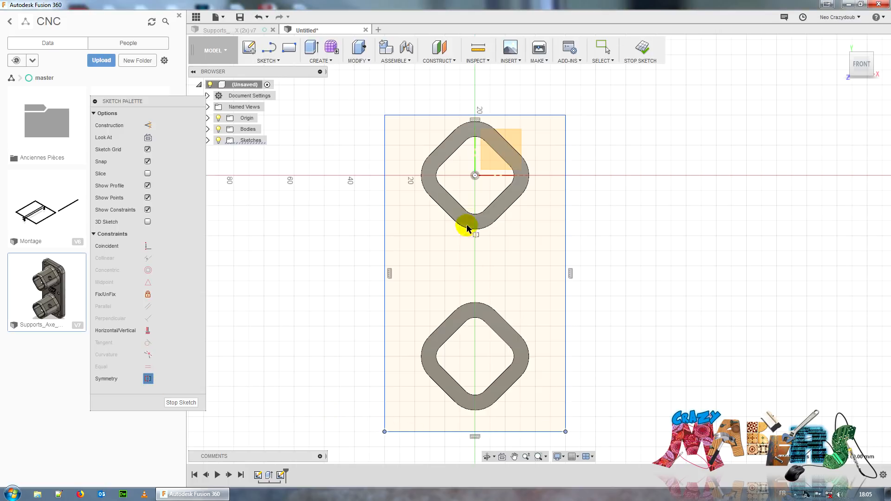
left_click(475, 161)
Turn on construction mode and draw a vertical line through the origin extending beyond the rectangle's top and bottom edges
key("l")
left_click(148, 125)
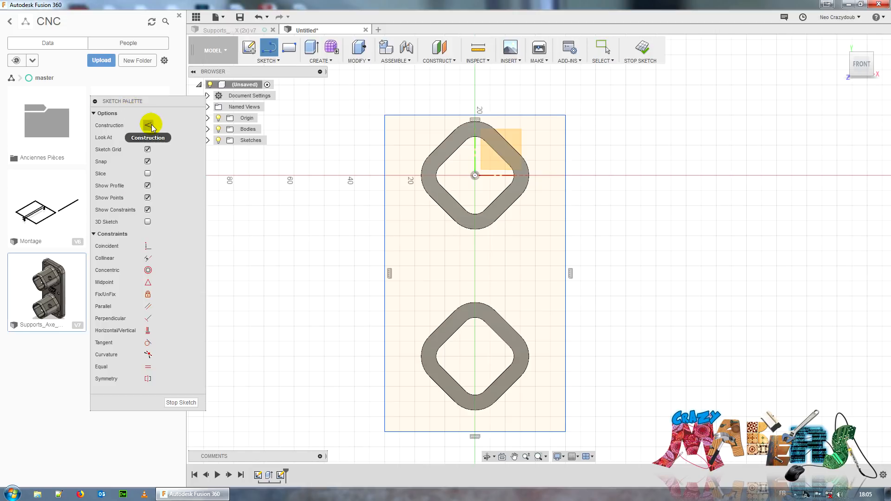
left_click(475, 85)
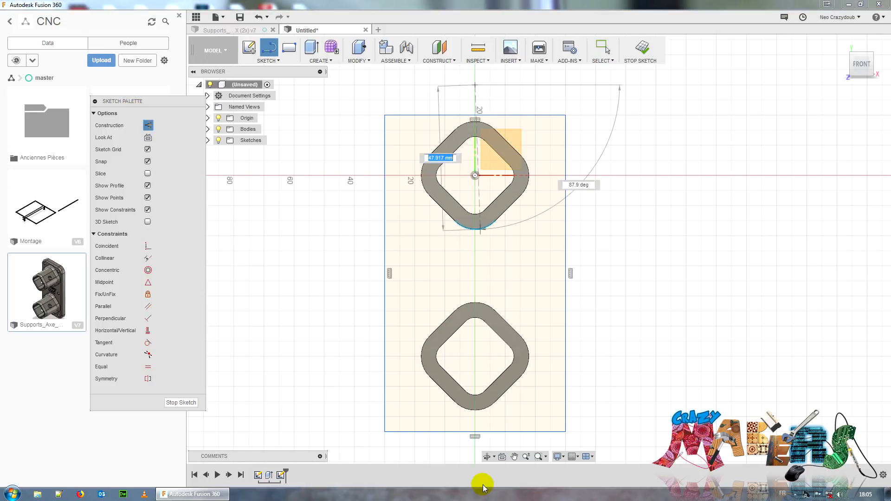
left_click(475, 453)
key("Escape")
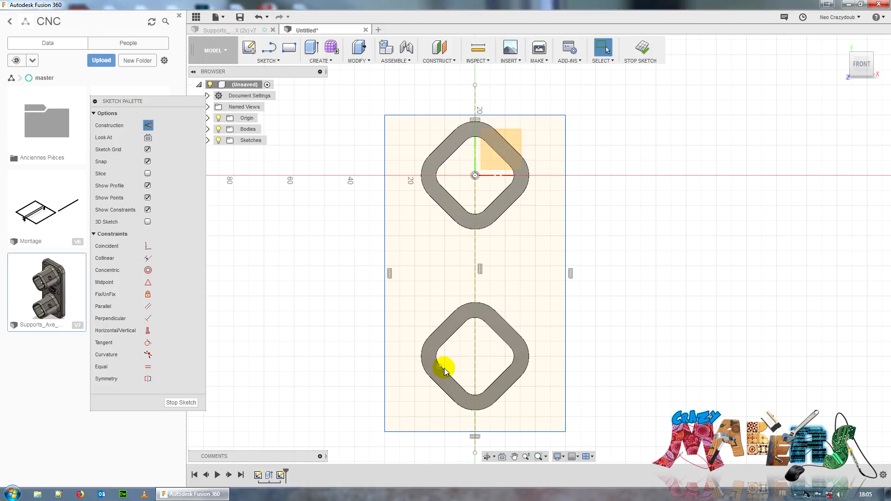
Draw a horizontal construction line about 58 mm long from the vertical line's midpoint past the rectangle's left edge
key("l")
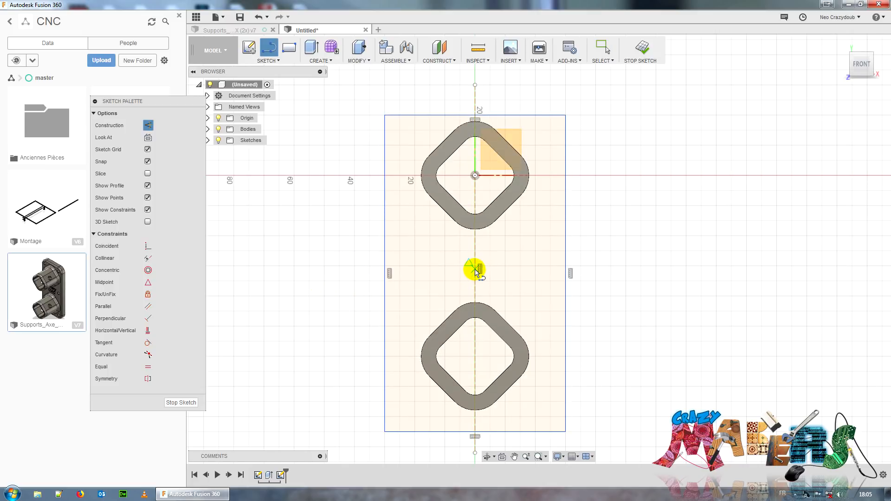
left_click(472, 272)
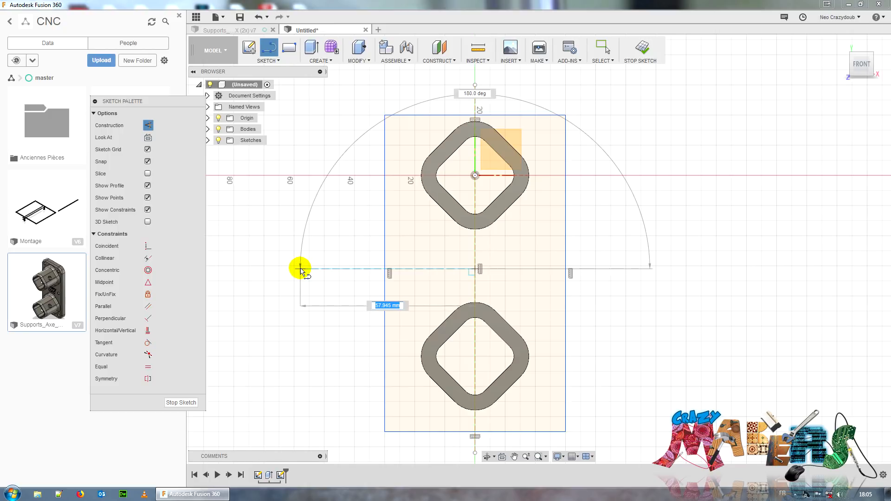
left_click(300, 269)
key("Escape")
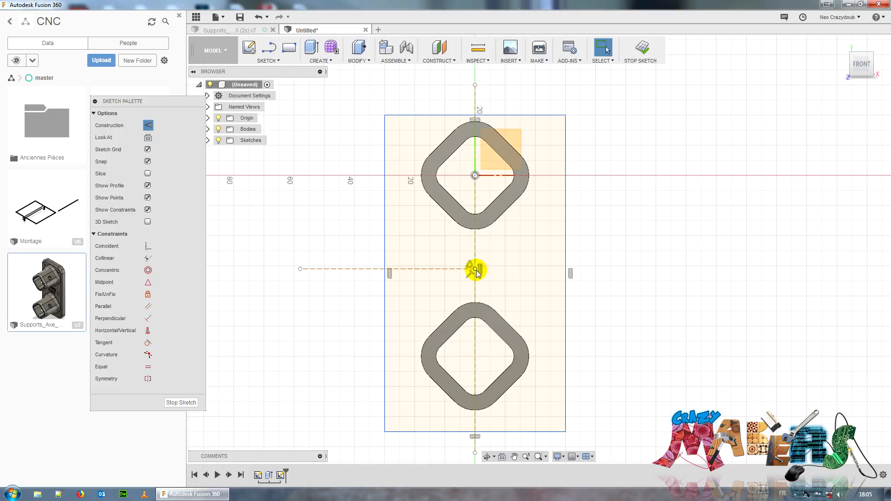
Try moving the point shared by the two construction lines to the right, and undo the move
left_click(475, 269)
left_click_drag(474, 270, 626, 274)
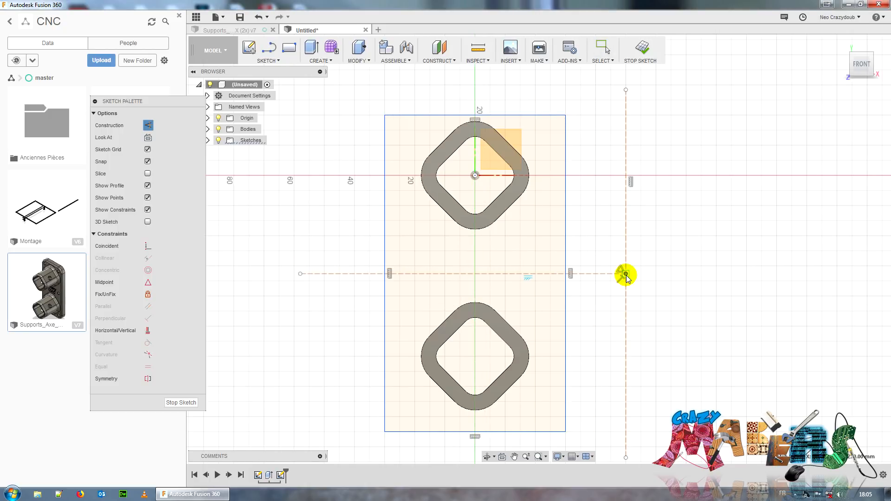
key("ctrl+z")
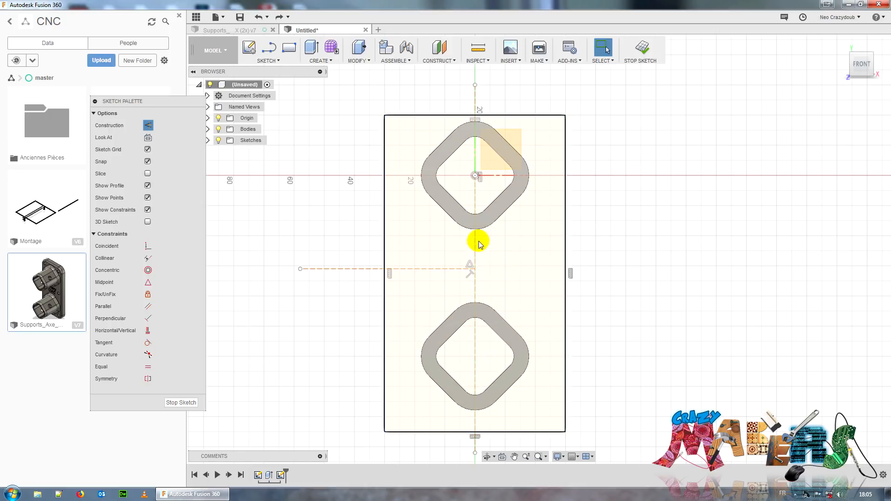
Draw a second horizontal construction line from the vertical line's midpoint past the rectangle's right edge
key("l")
left_click(474, 269)
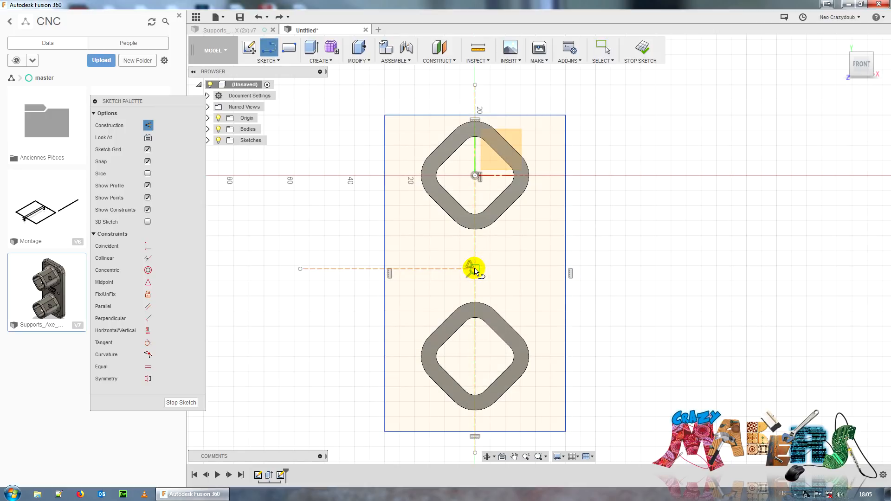
left_click(656, 268)
key("Escape")
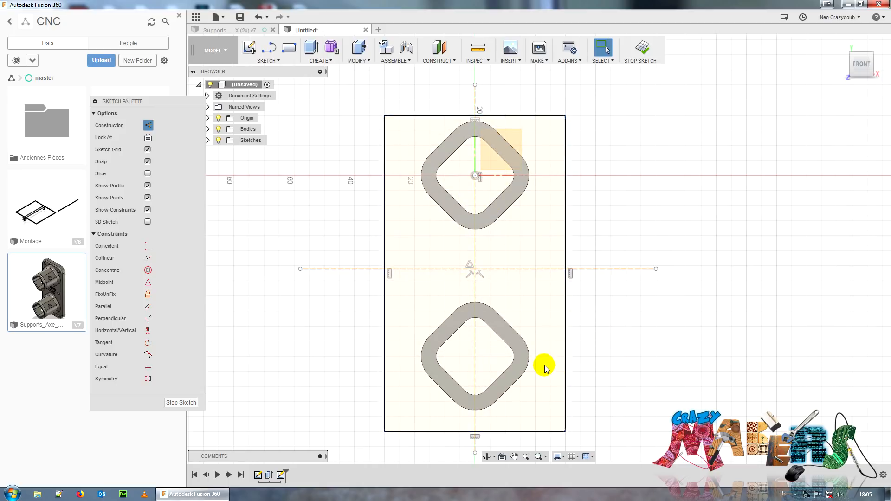
Constrain the rectangle's bottom corners symmetric about the vertical construction line and its right corners symmetric about the right-hand horizontal one
left_click(148, 379)
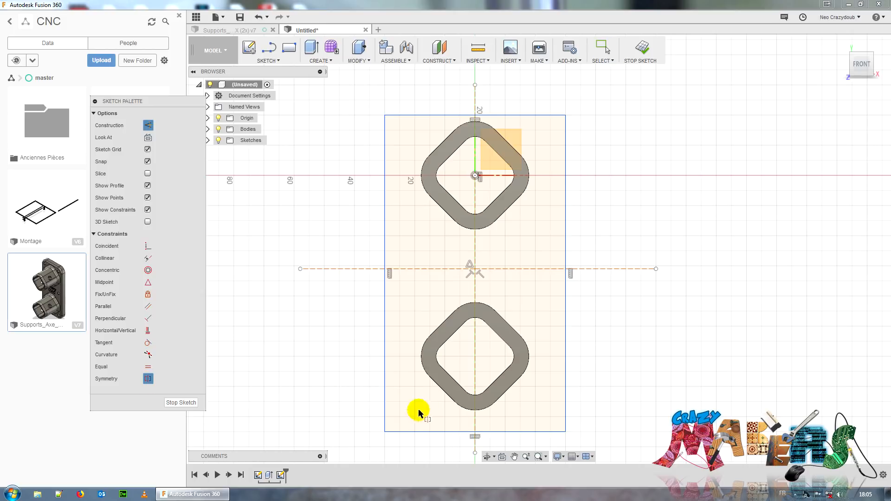
left_click(384, 432)
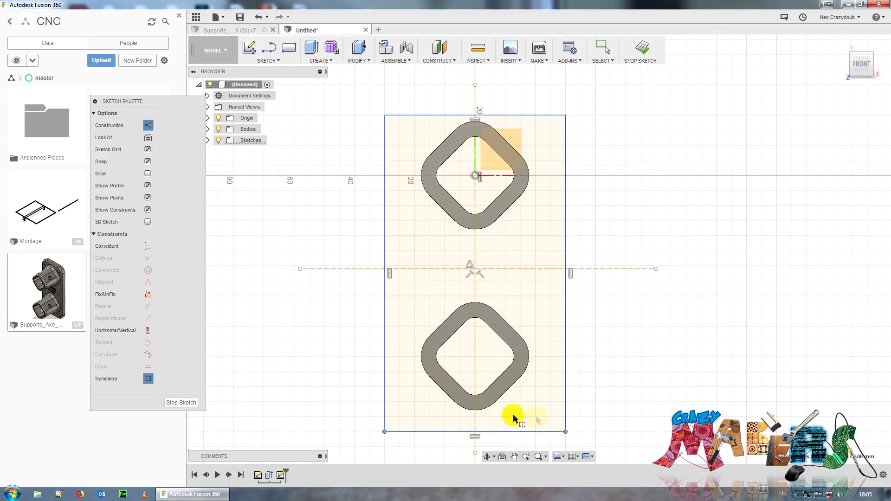
left_click(474, 449)
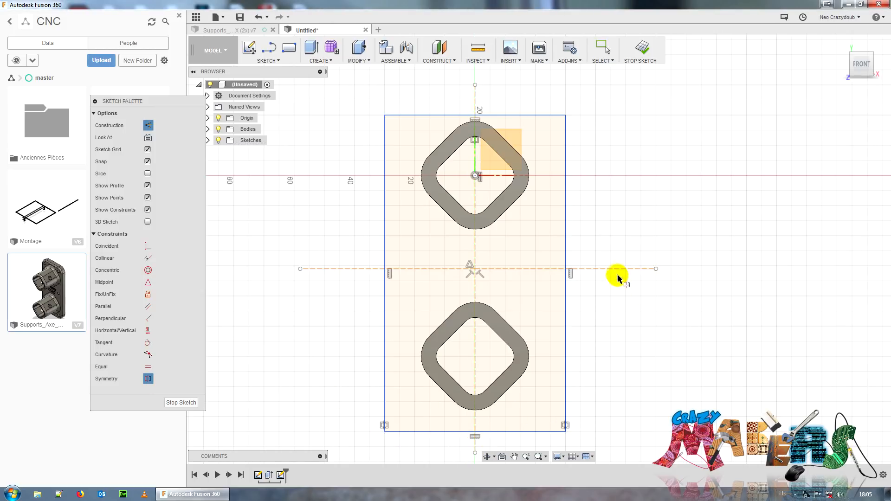
left_click(565, 432)
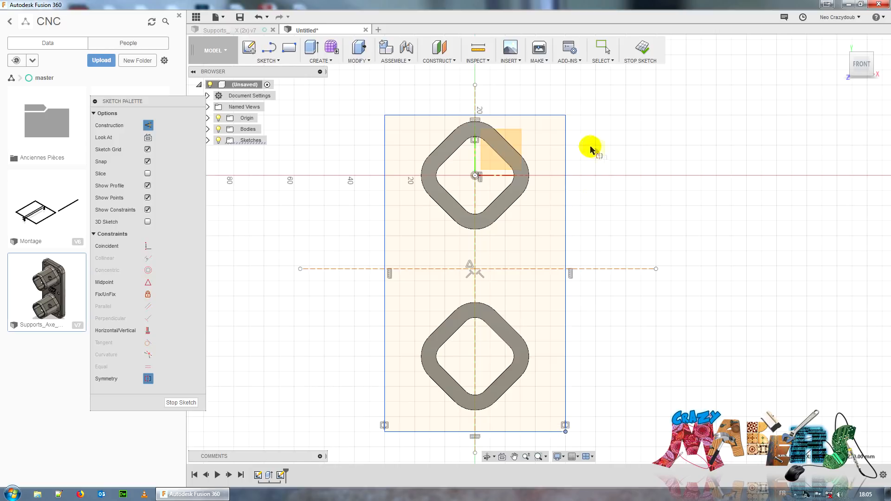
left_click(566, 115)
left_click(606, 269)
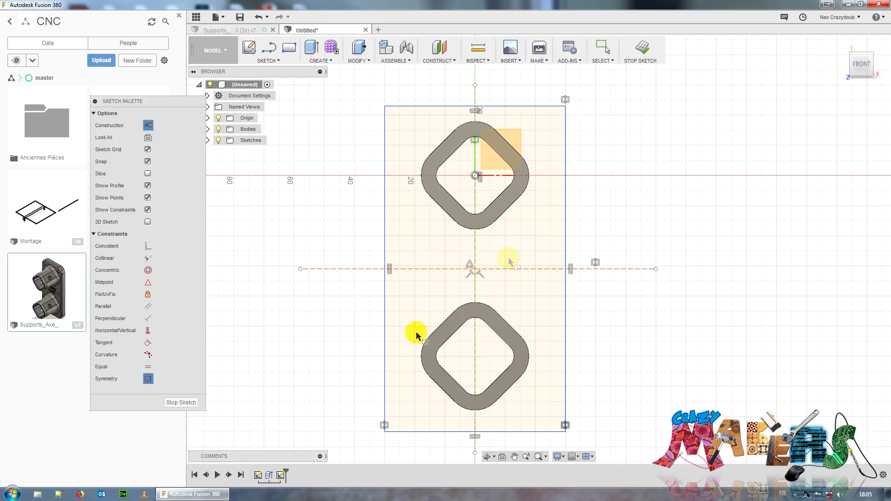
Dimension the rectangle's width between its two vertical sides as 50 mm
key("d")
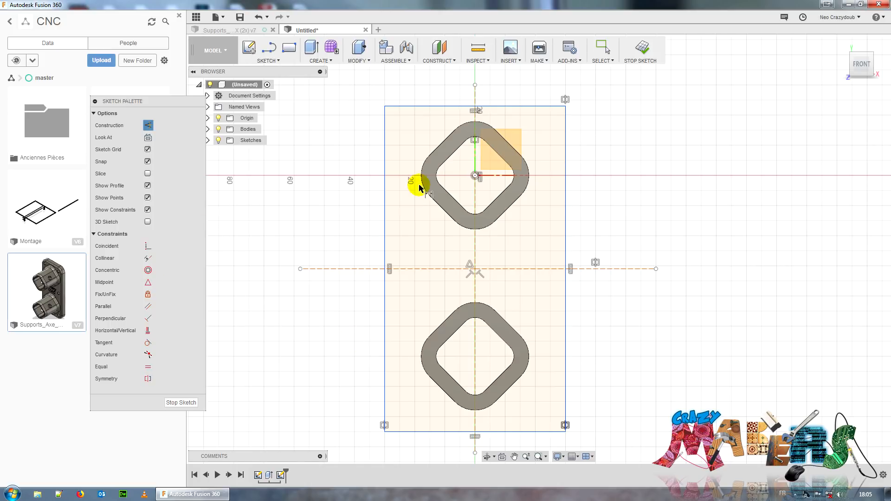
left_click(385, 157)
left_click(566, 159)
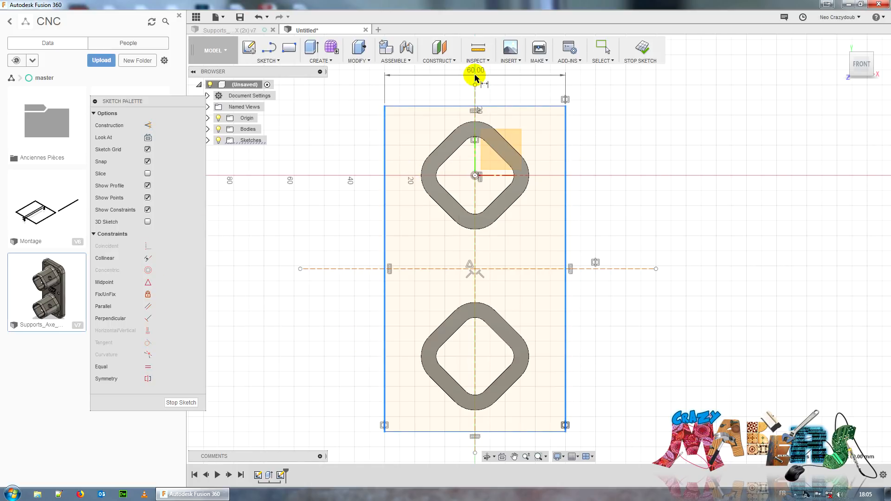
left_click(475, 78)
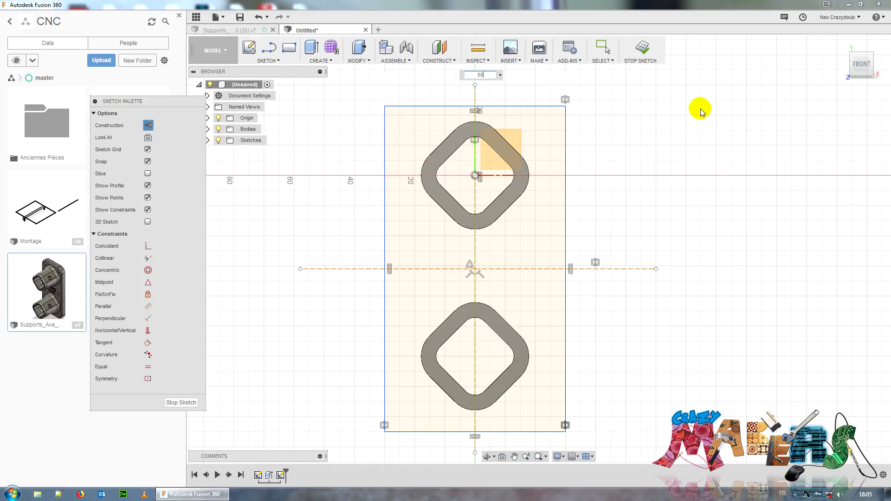
type("50")
key("Return")
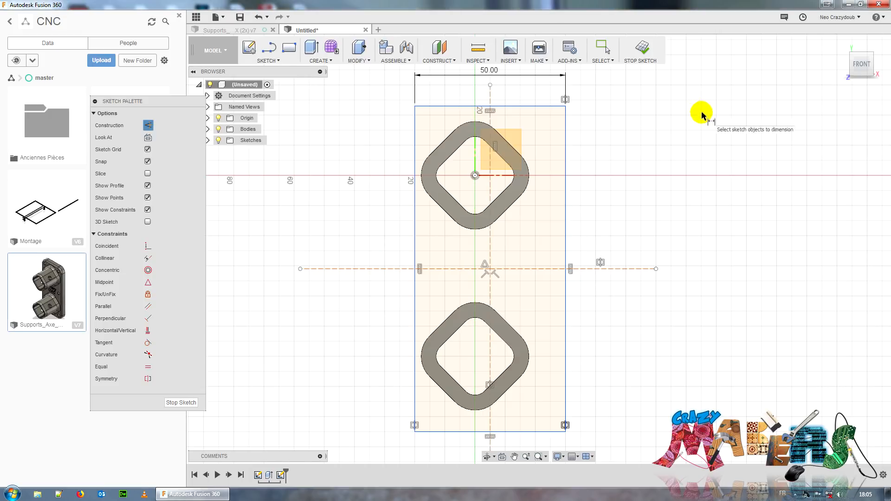
key("Escape")
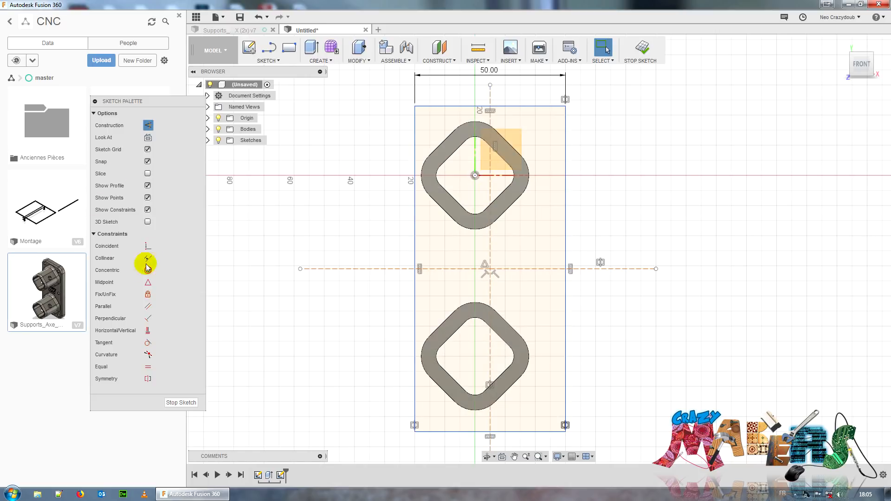
Constrain the vertical construction line coincident with the origin at the centre of the upper tube
left_click(147, 246)
left_click(475, 177)
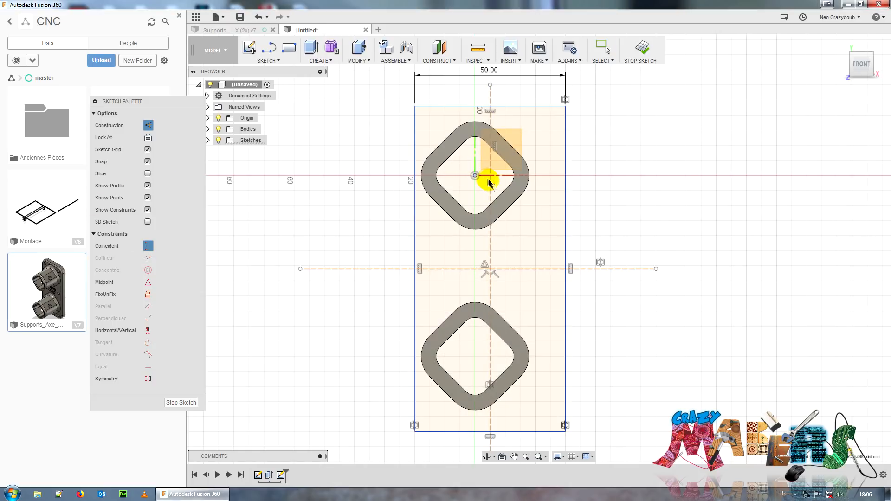
left_click(490, 187)
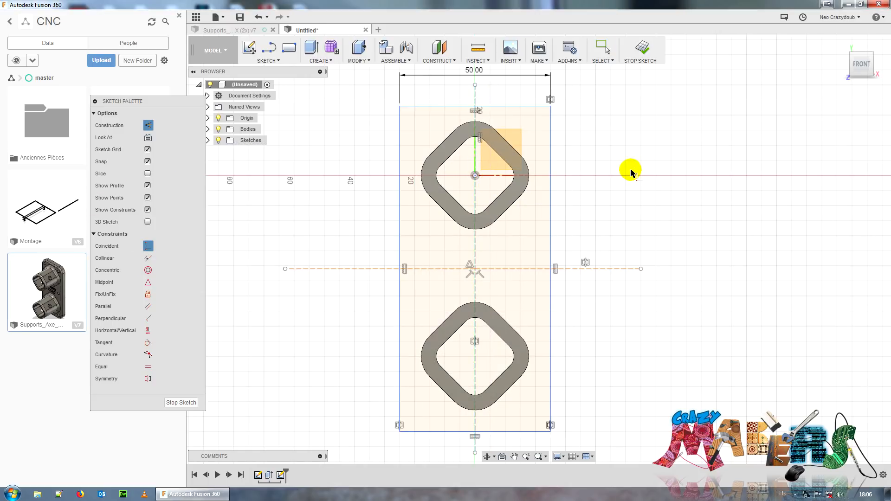
key("Escape")
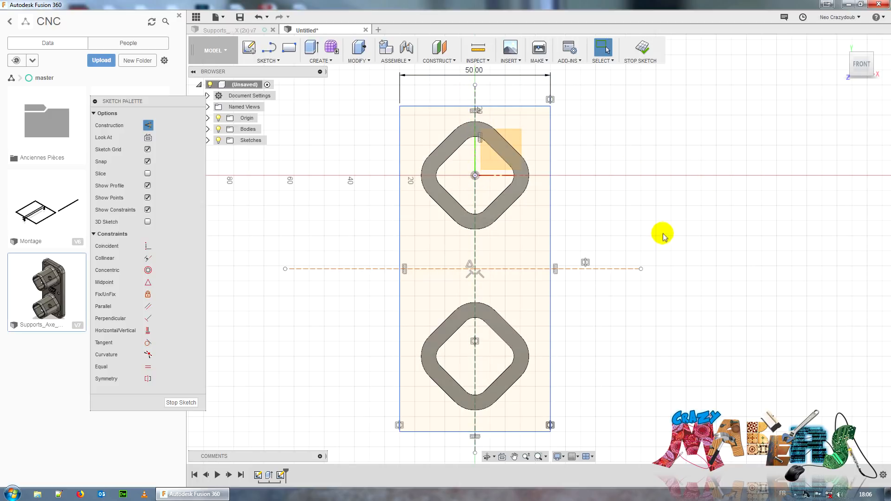
left_click(664, 215)
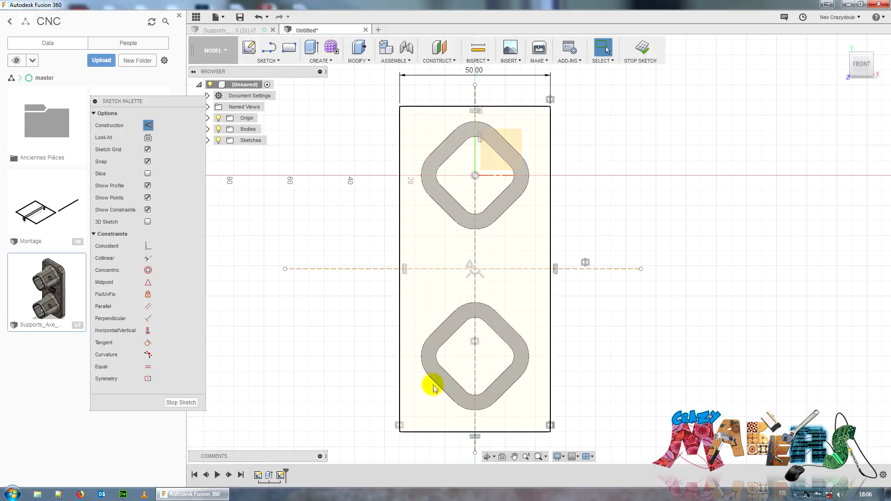
left_click(428, 317)
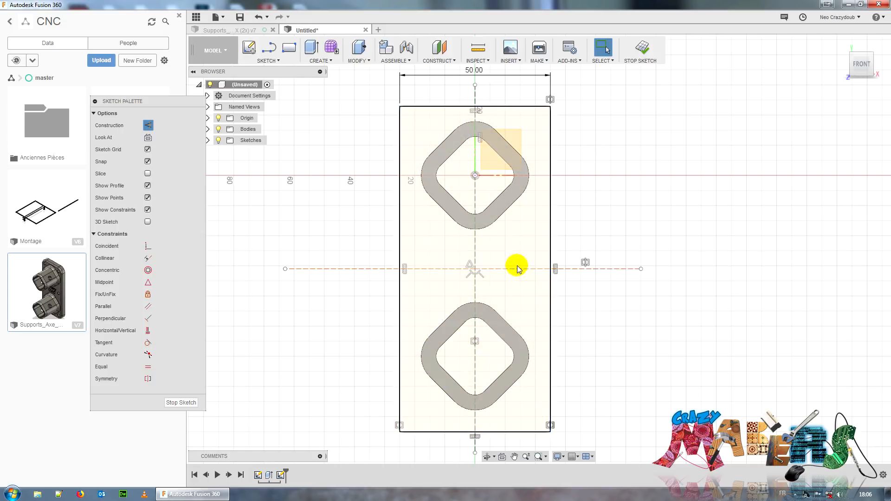
Try a rectangle width of 45 mm, and set it back to 50 mm
double_click(474, 70)
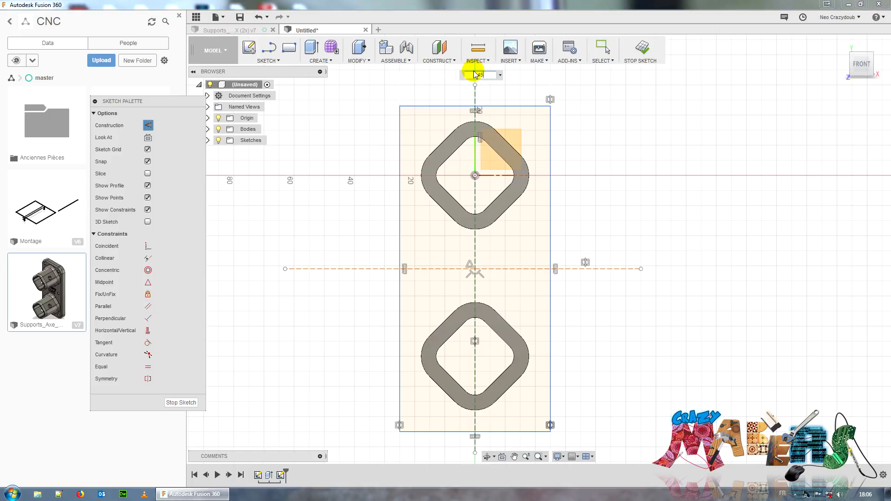
type("45")
key("Return")
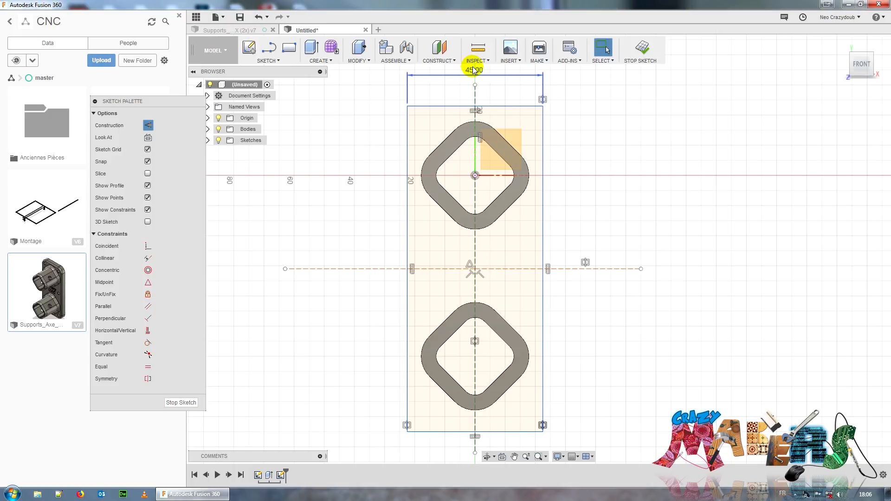
double_click(473, 70)
type("50")
key("Return")
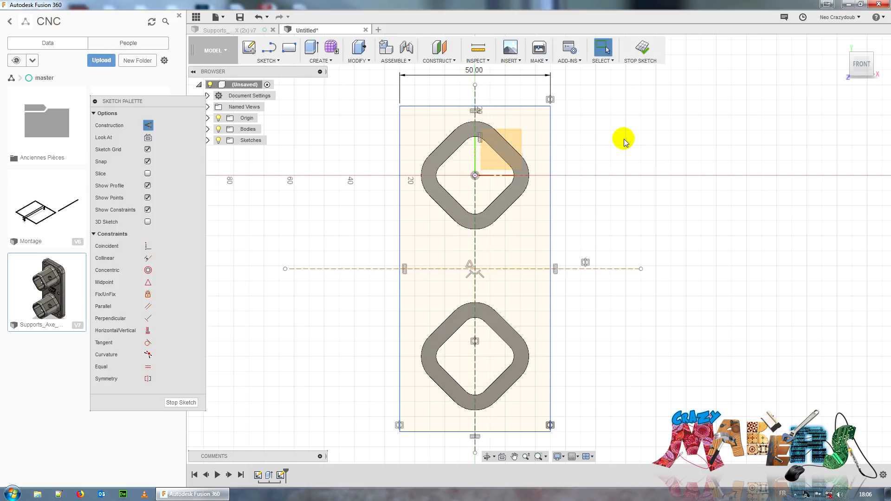
Switch off construction mode and draw a 4 mm diameter circle inside the rectangle's upper-right corner
scroll(574, 144, "up", 1)
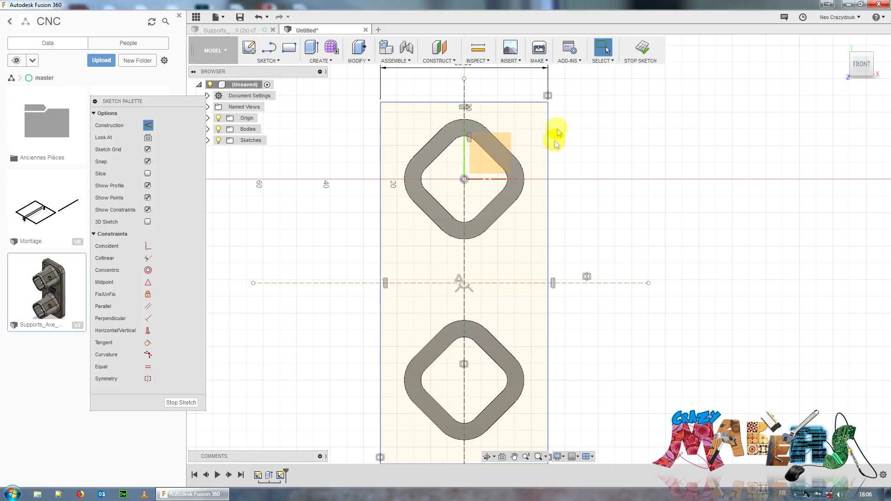
key("c")
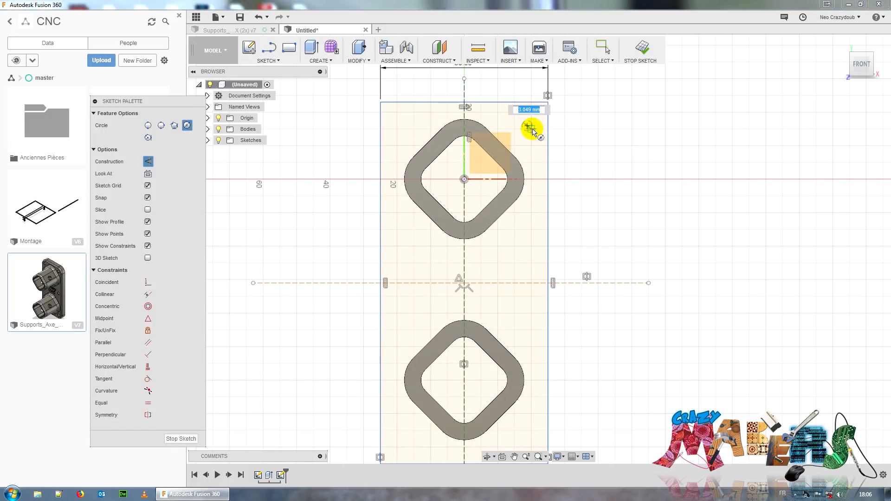
key("Escape")
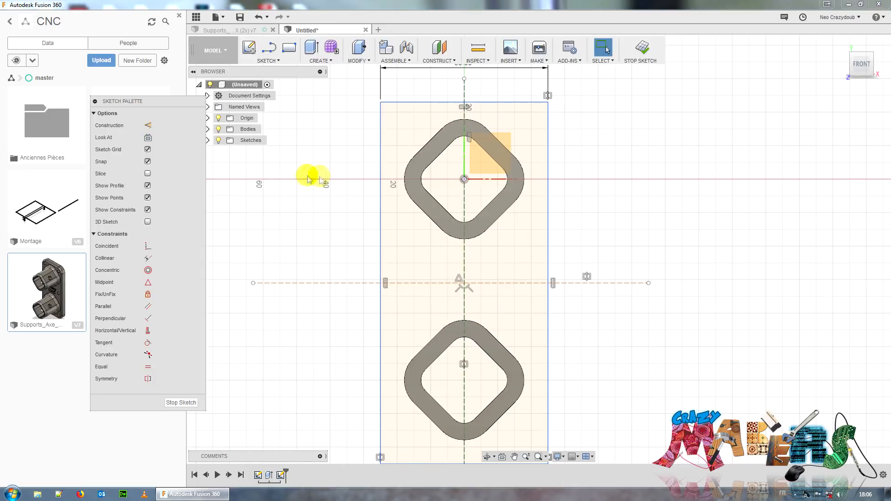
key("c")
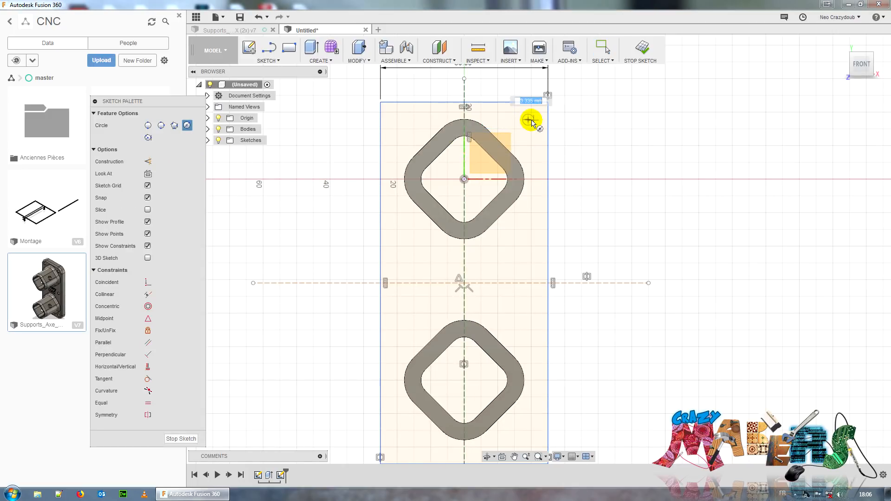
left_click(529, 120)
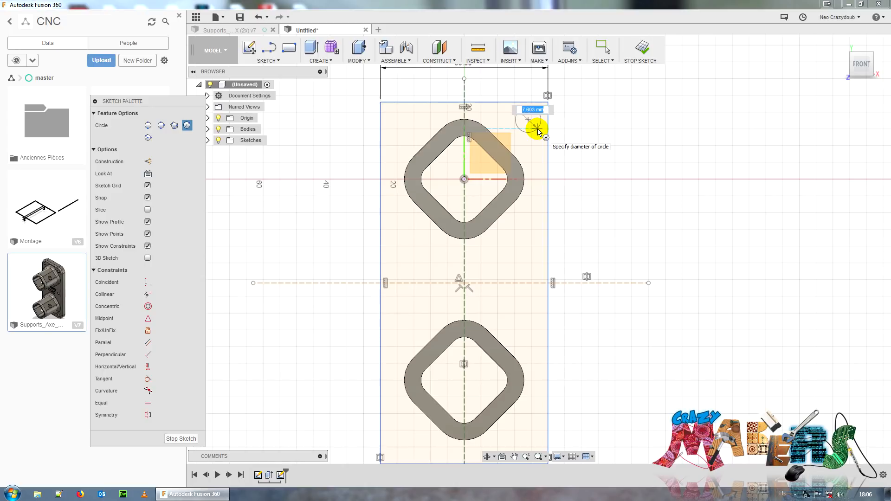
type("40")
key("Return")
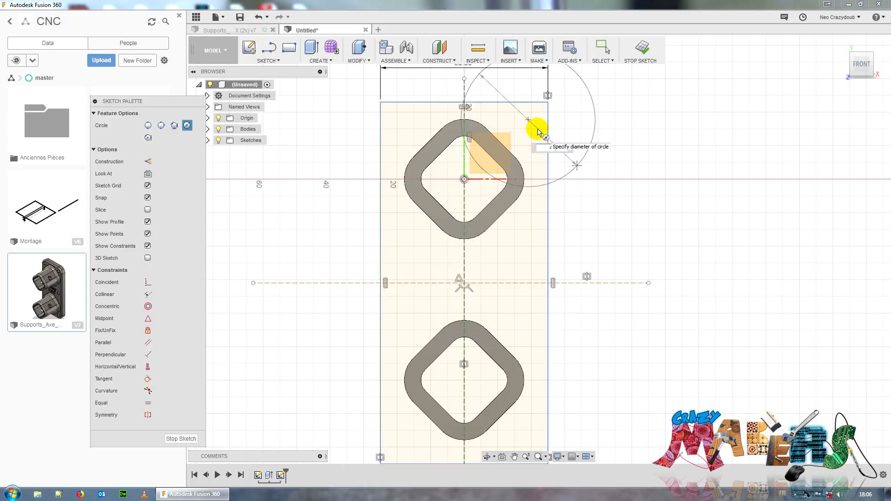
type("4")
key("Return")
key("Escape")
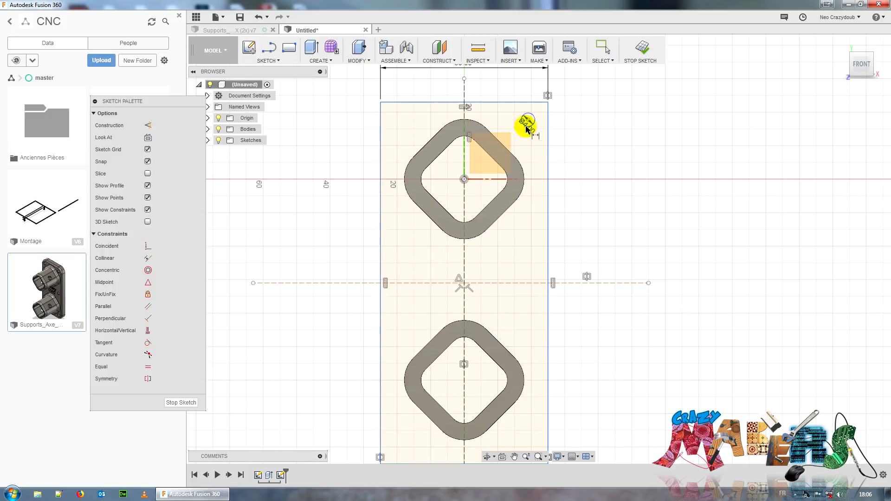
Dimension the small circle's centre 6 mm from the rectangle's top edge and 6 mm from its right edge
left_click_drag(529, 122, 530, 111)
left_click(527, 102)
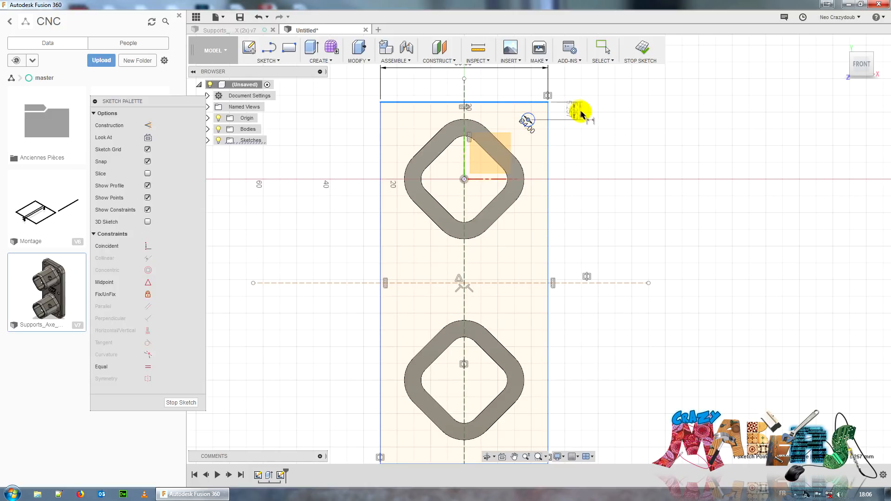
left_click(600, 114)
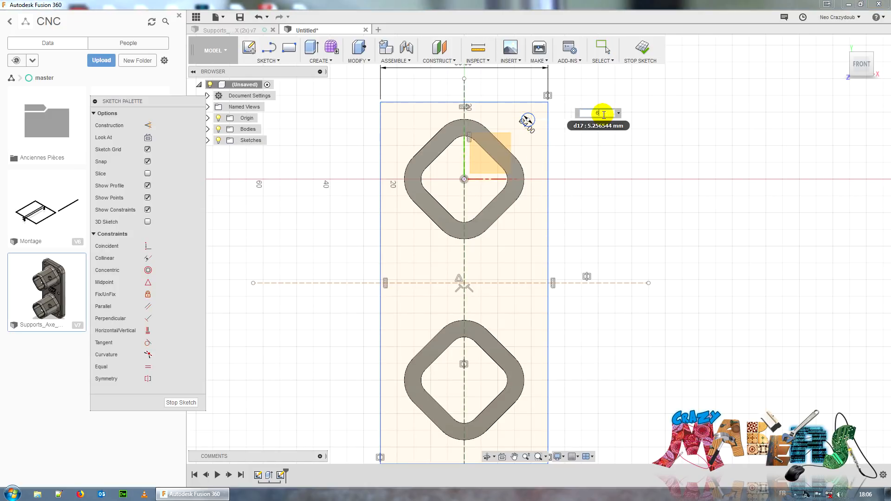
type("6")
key("Return")
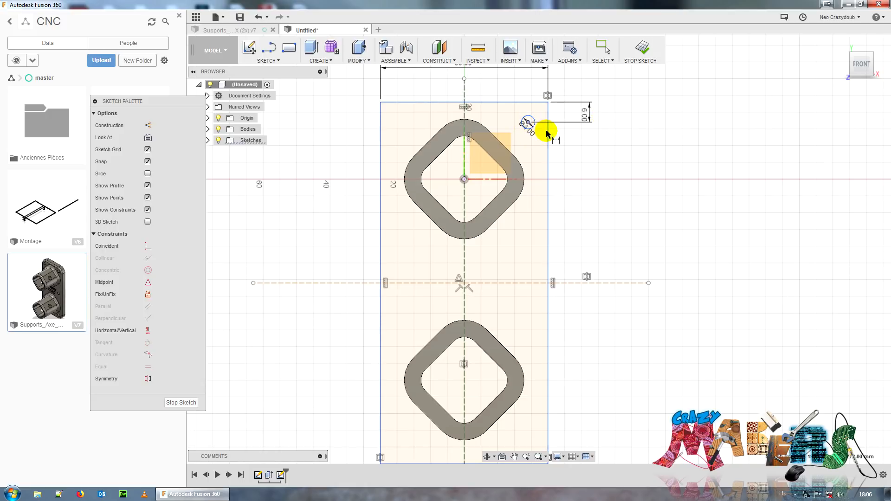
left_click(547, 133)
left_click(533, 78)
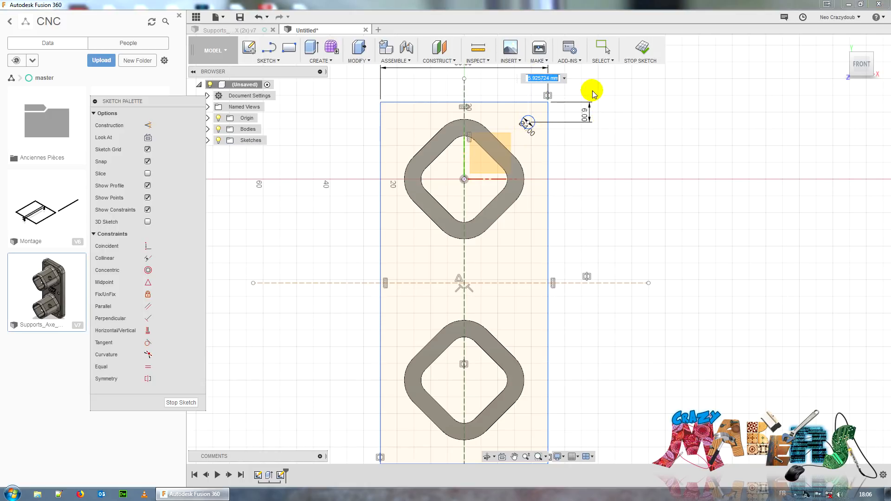
key("Return")
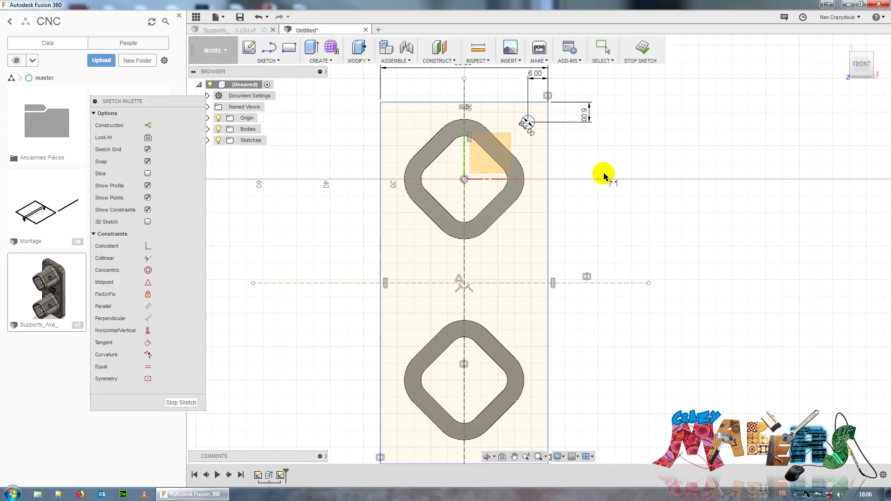
Set the rectangle's width dimension to 45 mm
scroll(588, 156, "down", 2)
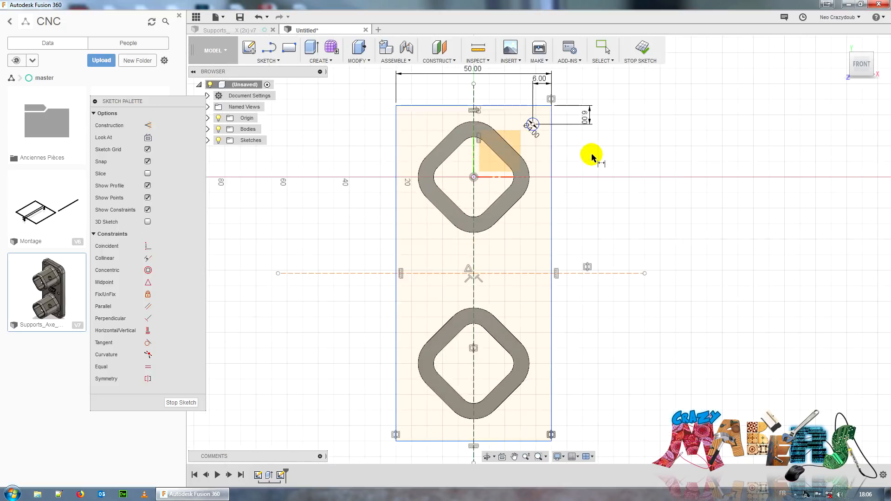
double_click(508, 95)
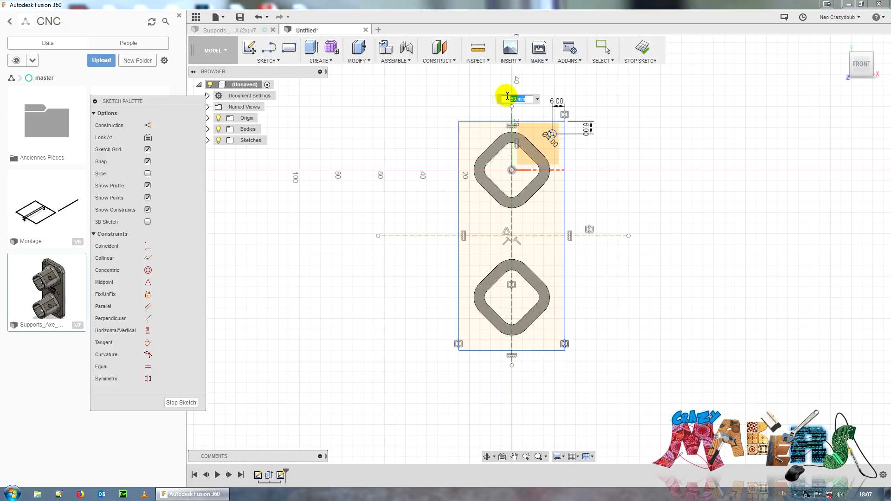
type("45")
key("Return")
scroll(598, 167, "up", 1)
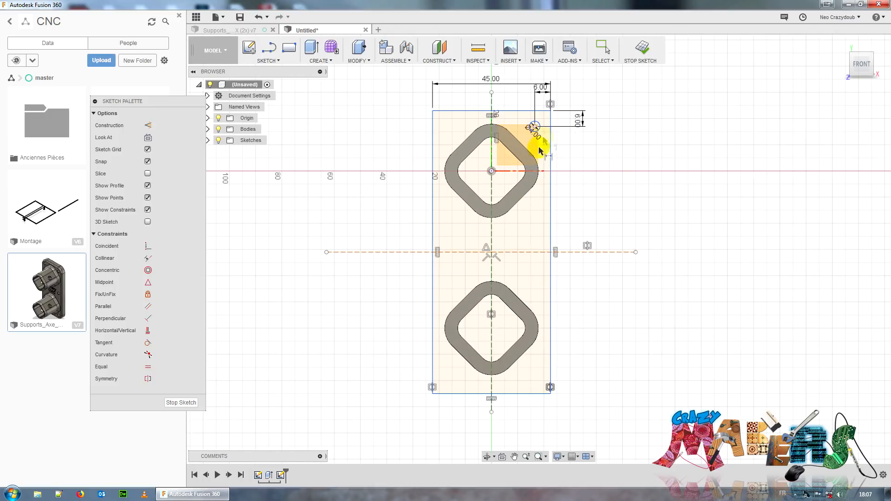
scroll(538, 145, "up", 1)
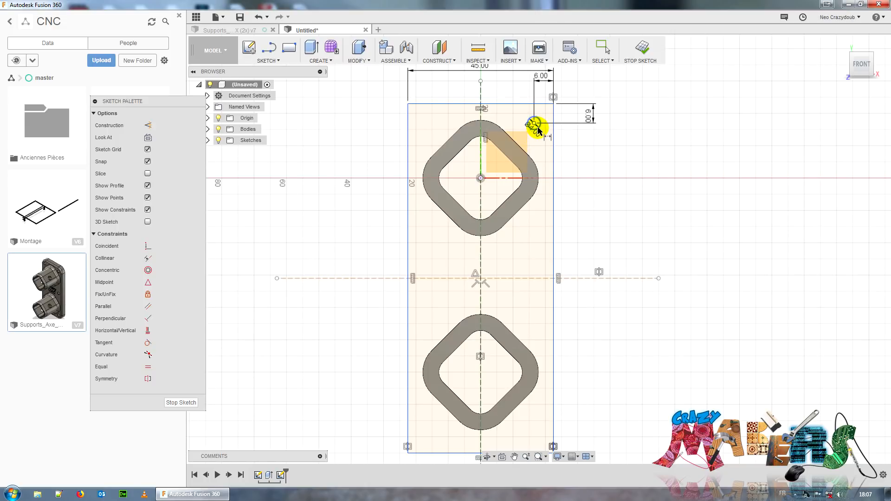
Mirror the 4 mm circle about the vertical construction line
left_click(537, 126)
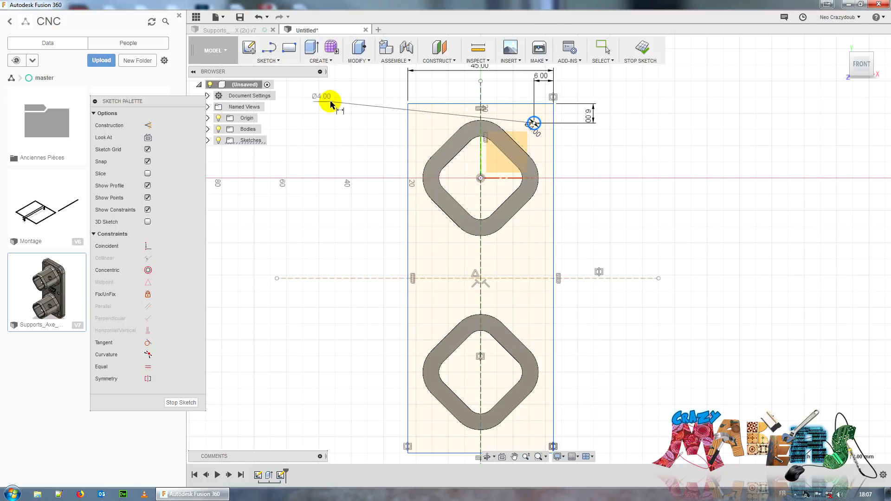
key("Escape")
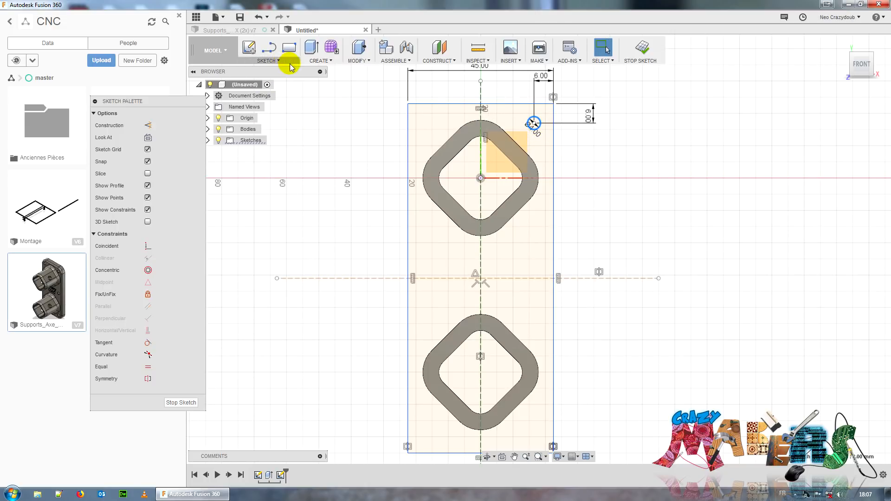
left_click(273, 59)
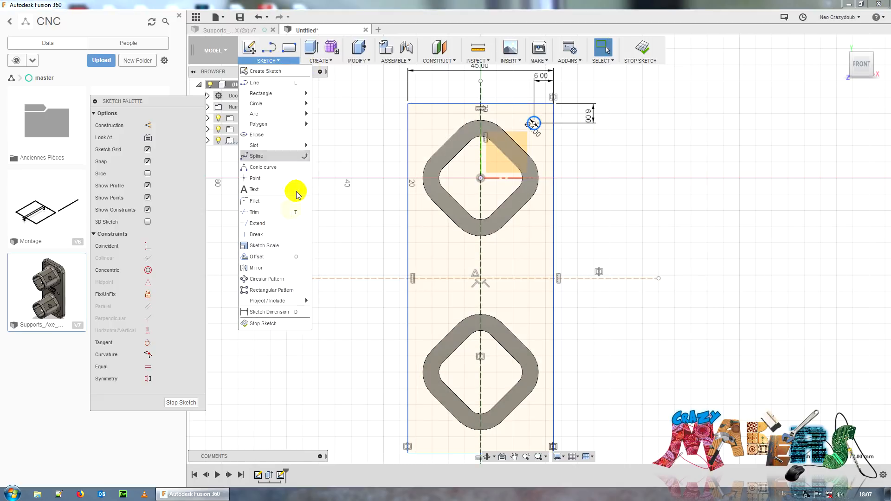
left_click(262, 259)
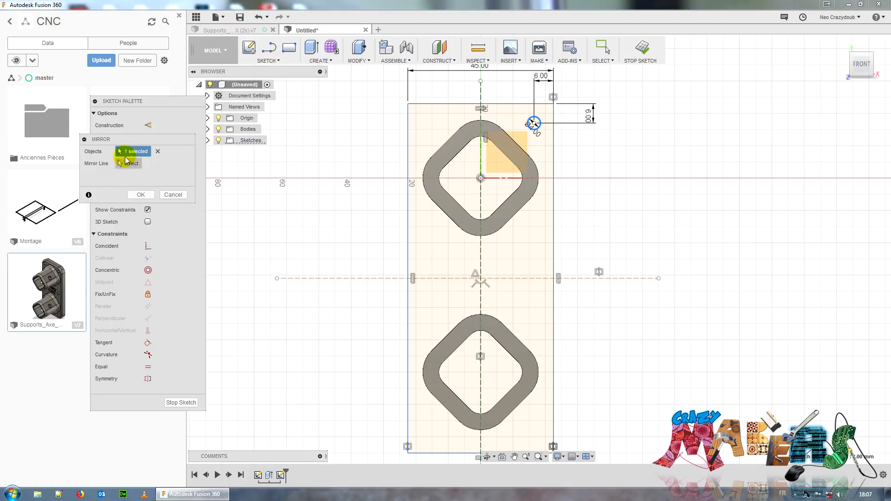
left_click(480, 250)
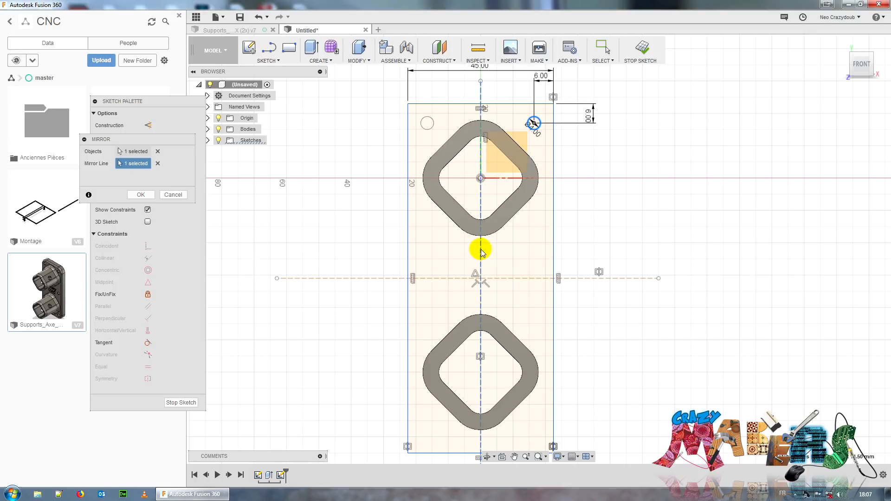
left_click(141, 194)
Mirror the two upper 4 mm circles about the horizontal construction line to the rectangle's lower corners
left_click(424, 120)
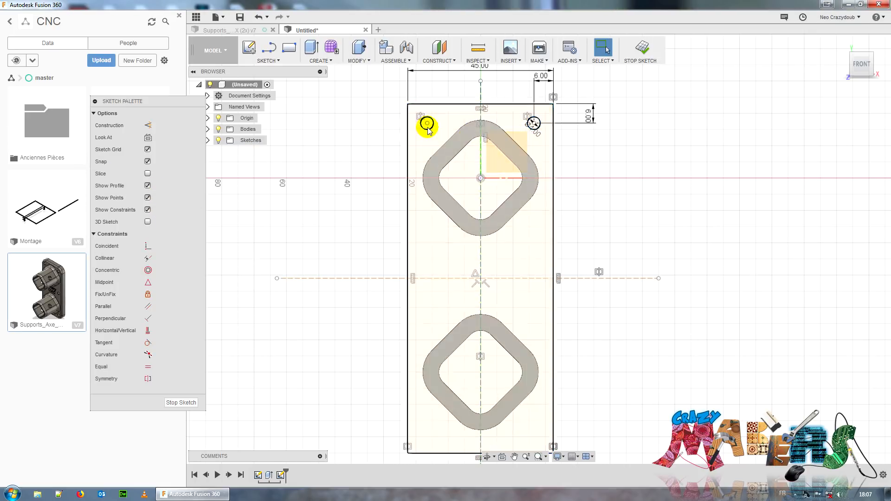
left_click(537, 120)
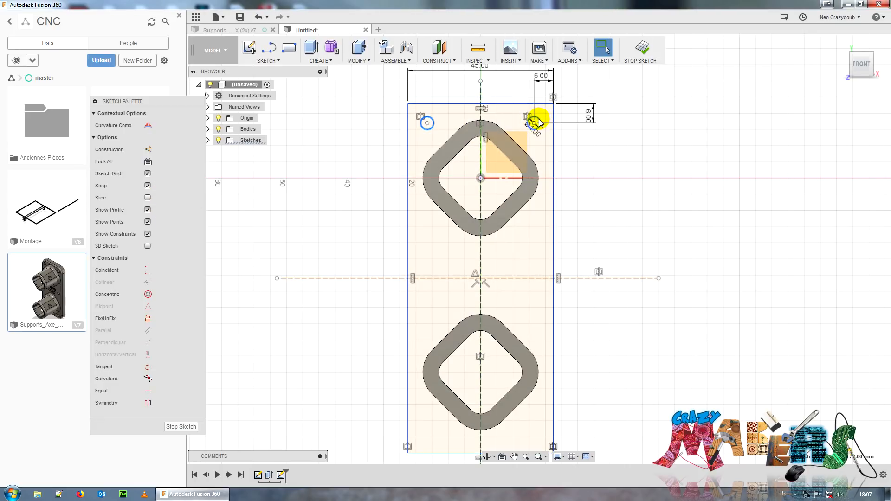
left_click(268, 60)
left_click(255, 268)
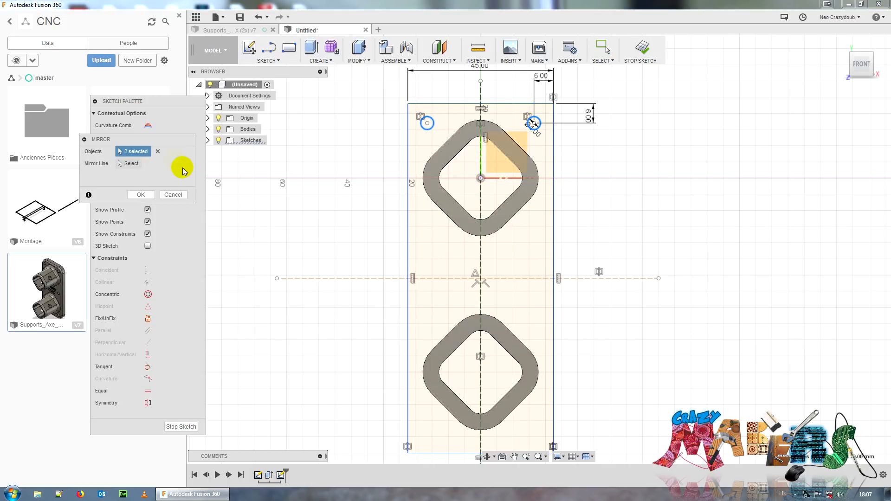
left_click(371, 279)
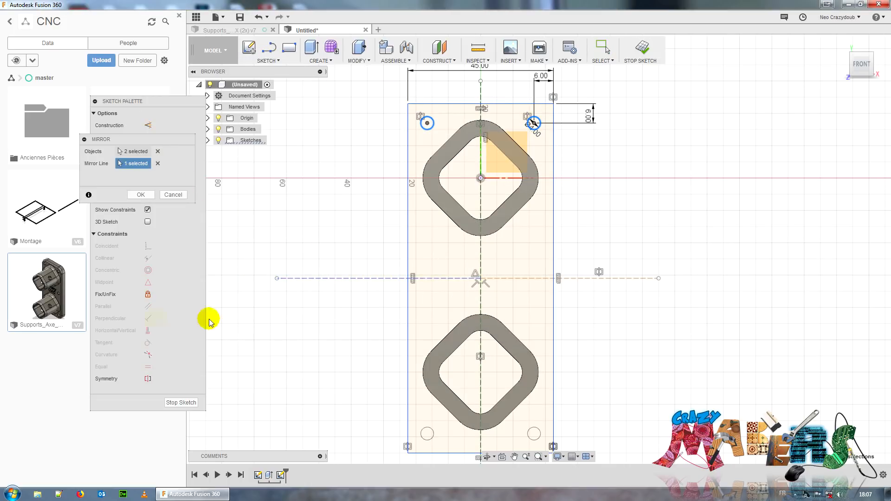
left_click(140, 194)
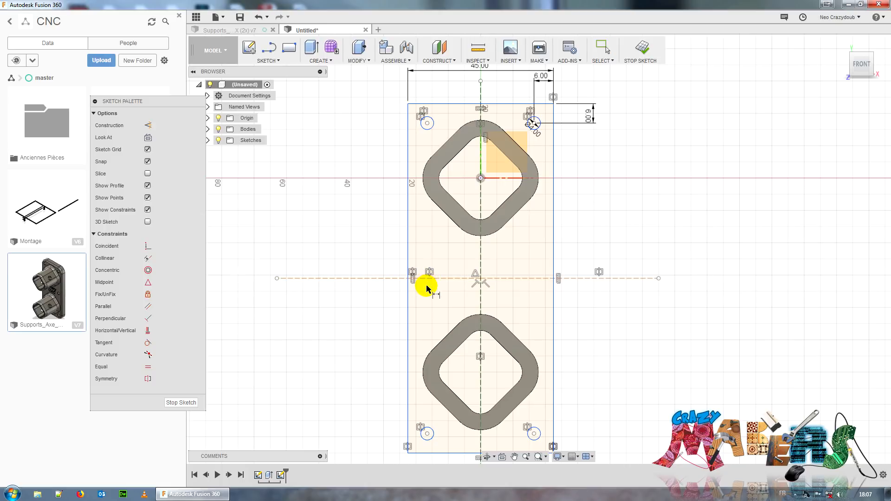
Draw a 4 mm circle on the horizontal construction line, vertically aligned with the plate's left corner circles
key("c")
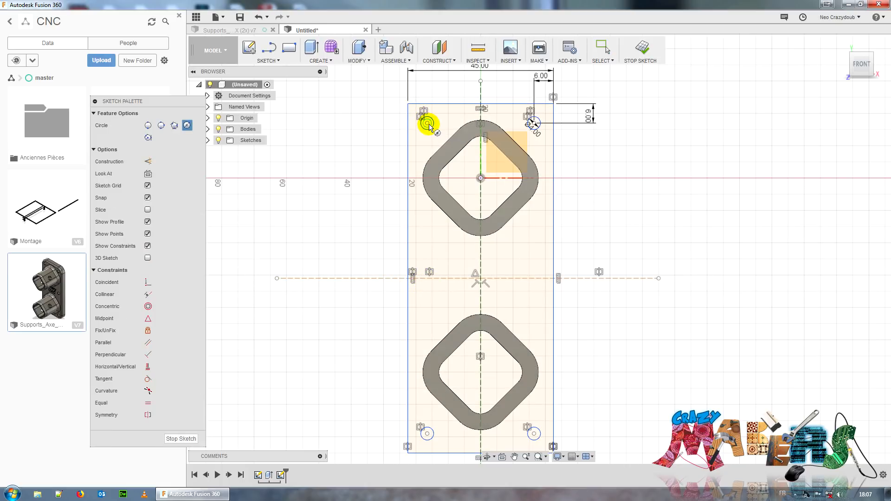
left_click(429, 279)
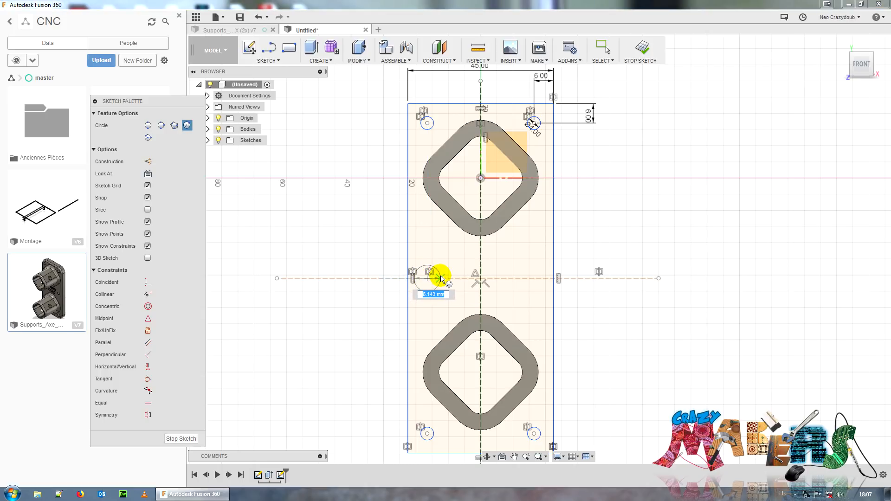
key("Return")
key("Escape")
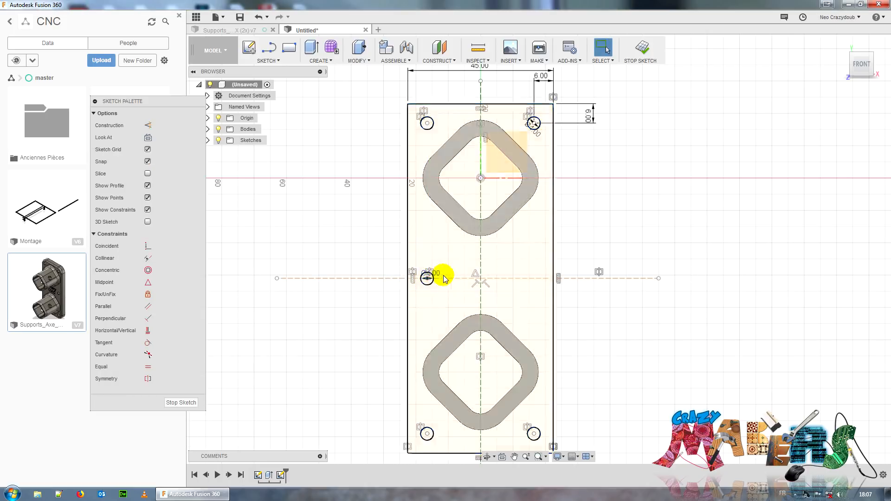
Draw a second 4 mm circle on the horizontal construction line, vertically aligned with the plate's right corner circles
key("c")
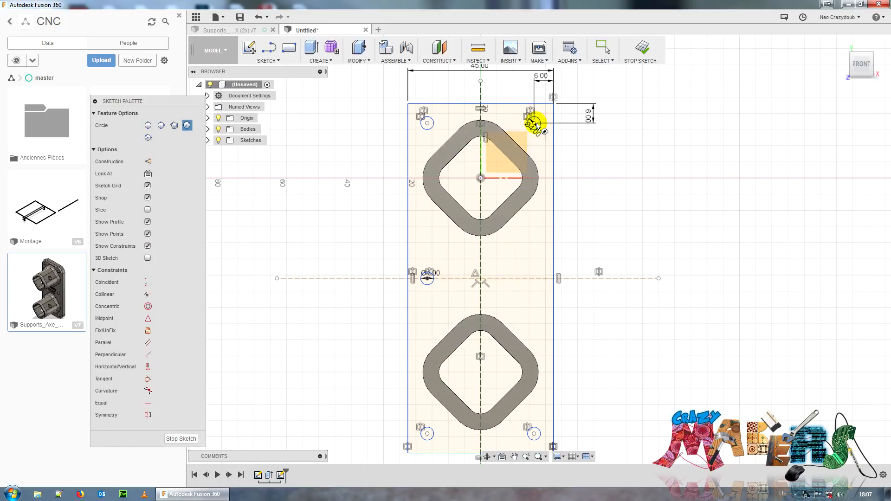
left_click(534, 279)
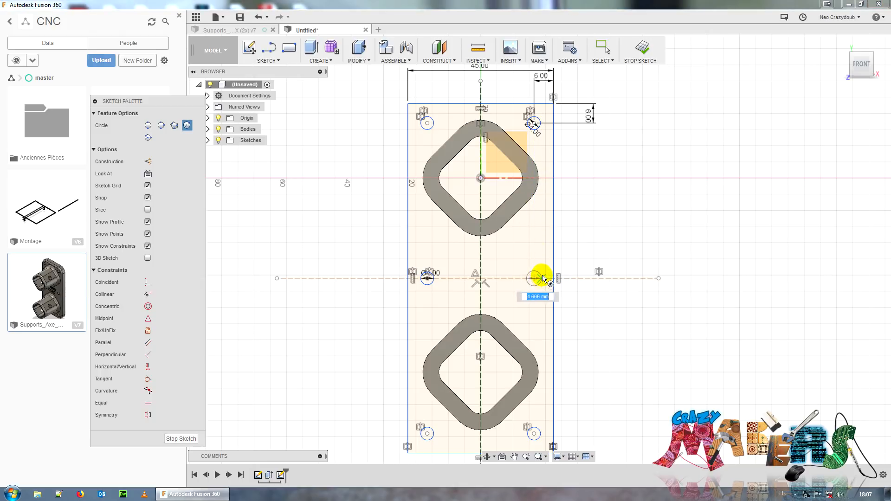
type("4")
key("Return")
key("Escape")
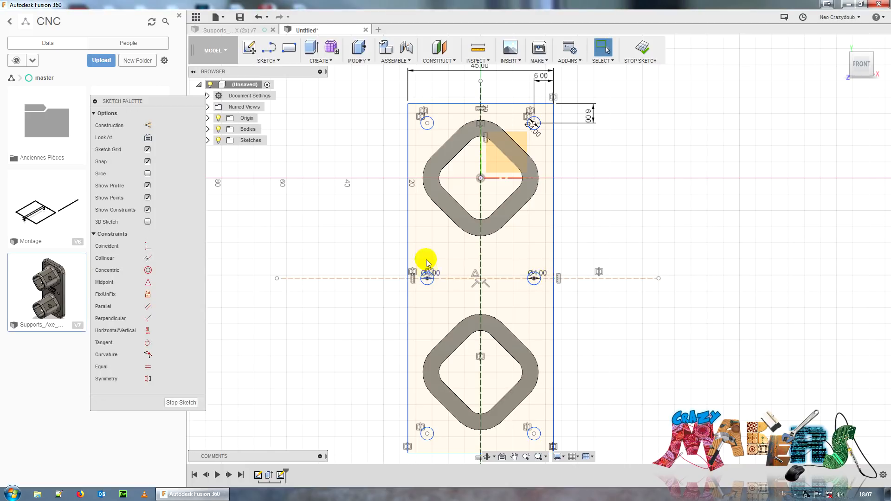
Finish the sketch and extrude the plate profile, excluding the six holes, by 5 mm as a Join with the tubes
middle_click_drag(835, 60, 810, 70, "shift")
left_click(855, 64)
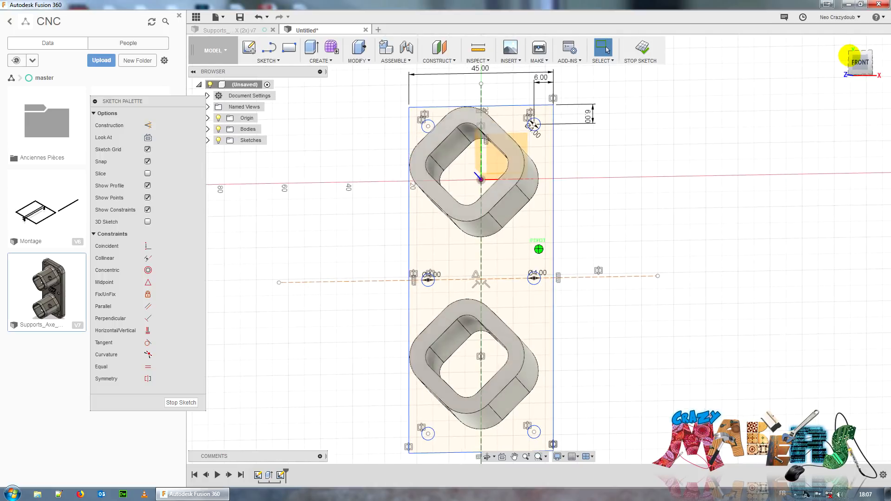
left_click(181, 403)
left_click(444, 315)
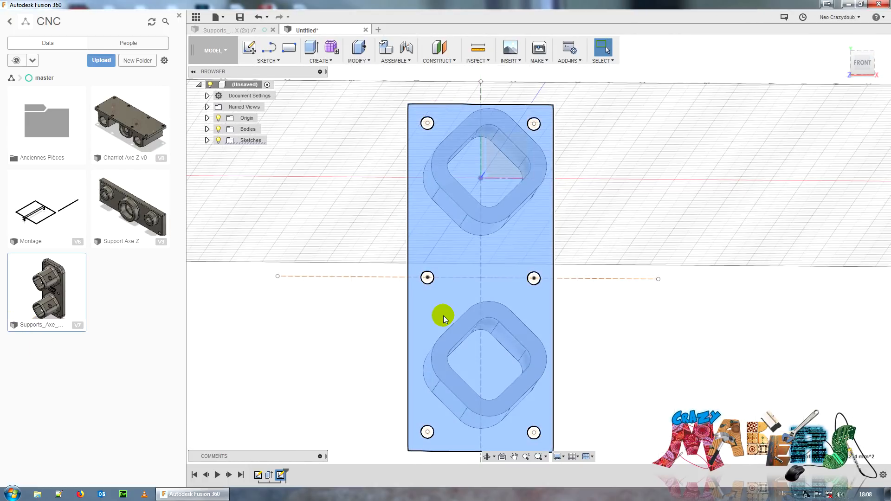
key("e")
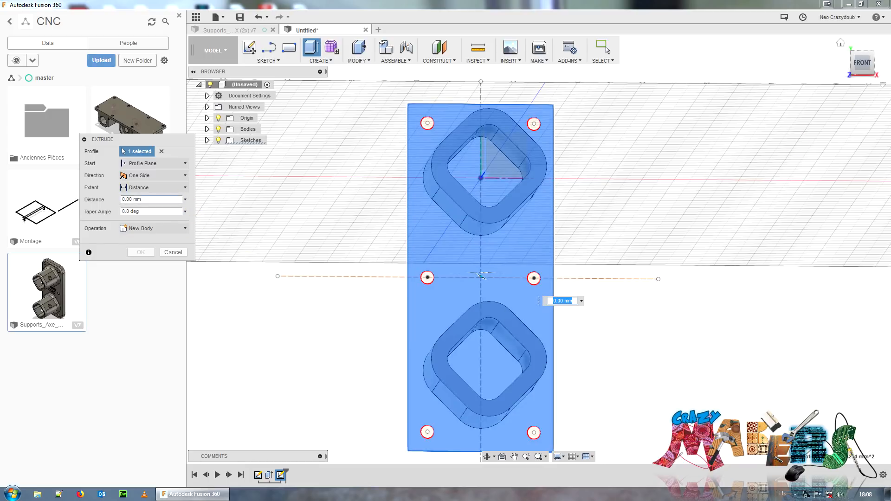
left_click_drag(862, 64, 821, 69)
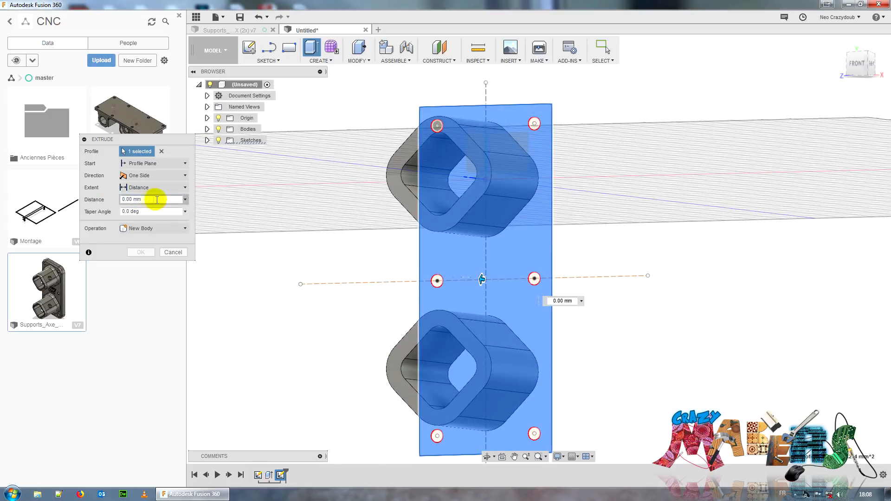
left_click_drag(155, 199, 27, 176)
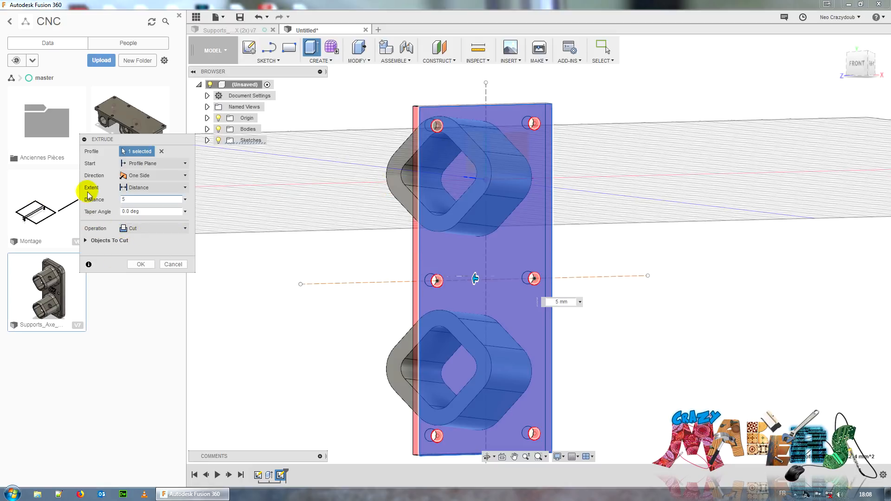
left_click(143, 228)
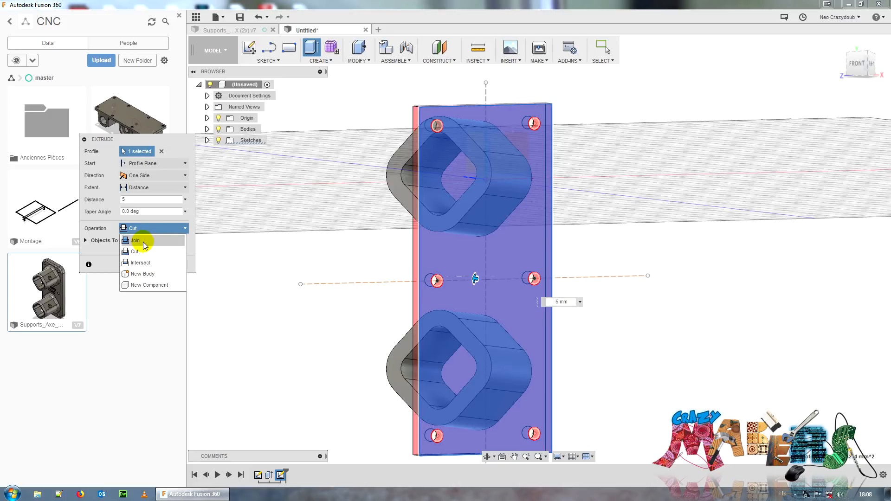
left_click(141, 243)
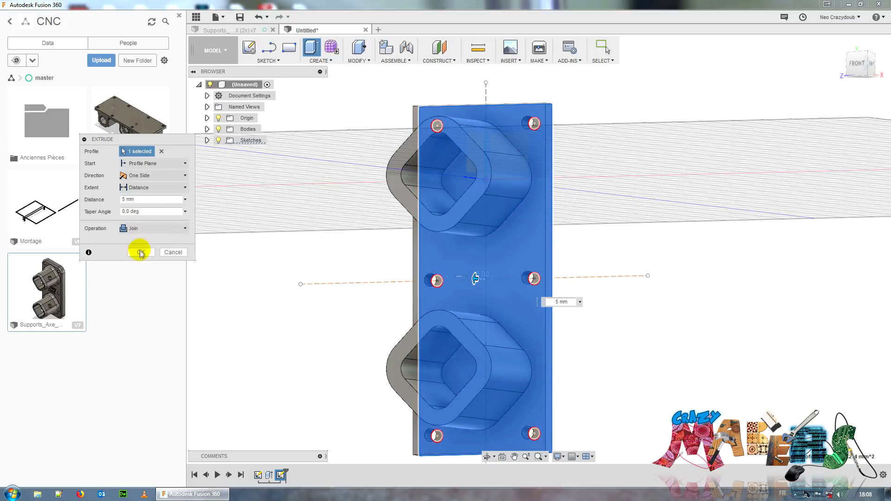
left_click(140, 252)
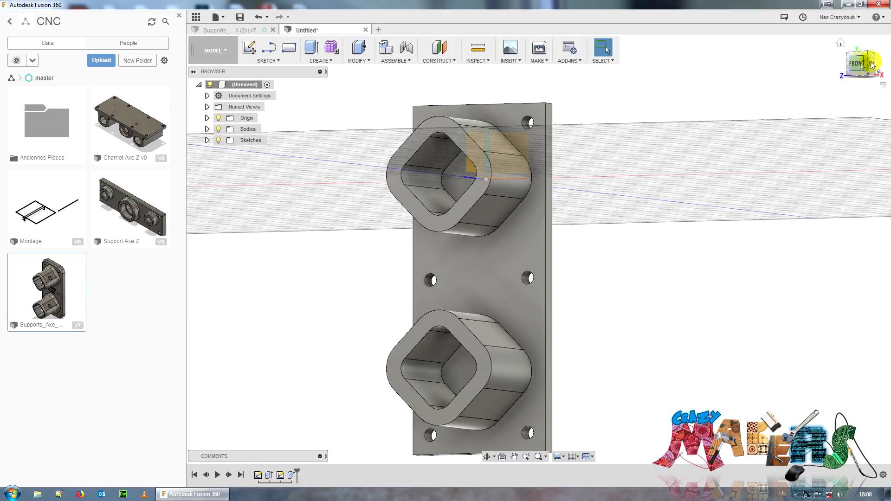
Expand the list of sketches and make Sketch1 visible on the model again
mouse_move(871, 63)
left_mouse_down()
mouse_move(890, 60)
mouse_move(890, 75)
mouse_move(868, 84)
mouse_move(855, 64)
mouse_move(14, 65)
mouse_move(869, 48)
mouse_move(877, 73)
mouse_move(6, 133)
mouse_move(859, 66)
mouse_move(207, 73)
left_mouse_up()
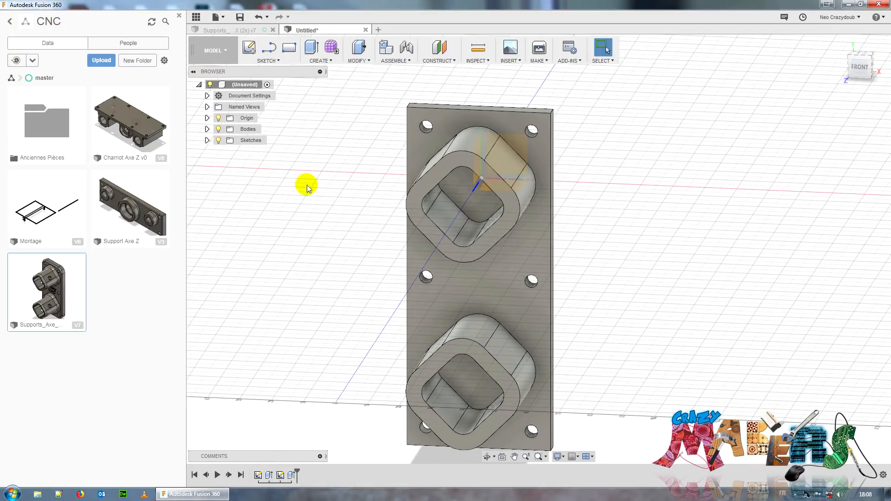
left_click(207, 140)
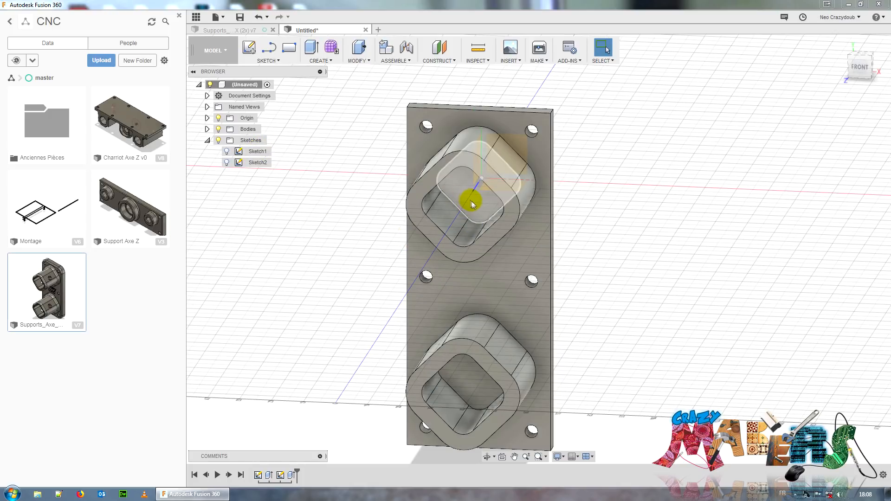
left_click(226, 151)
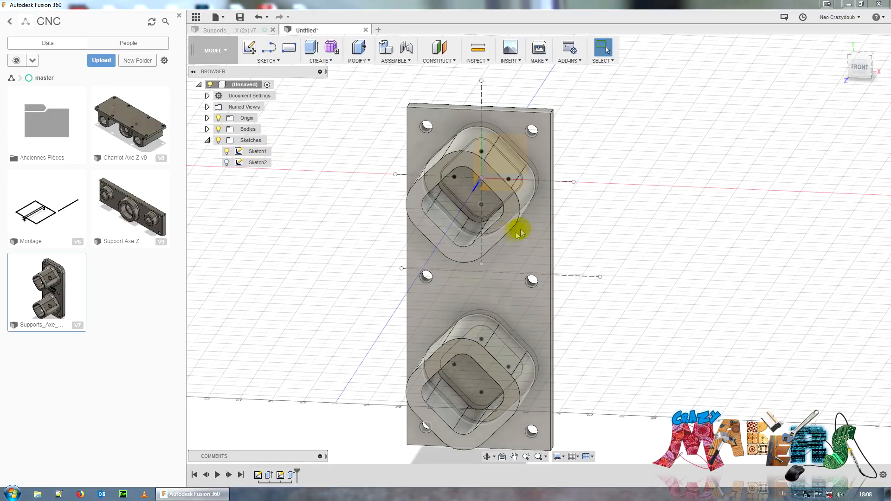
left_click(472, 200)
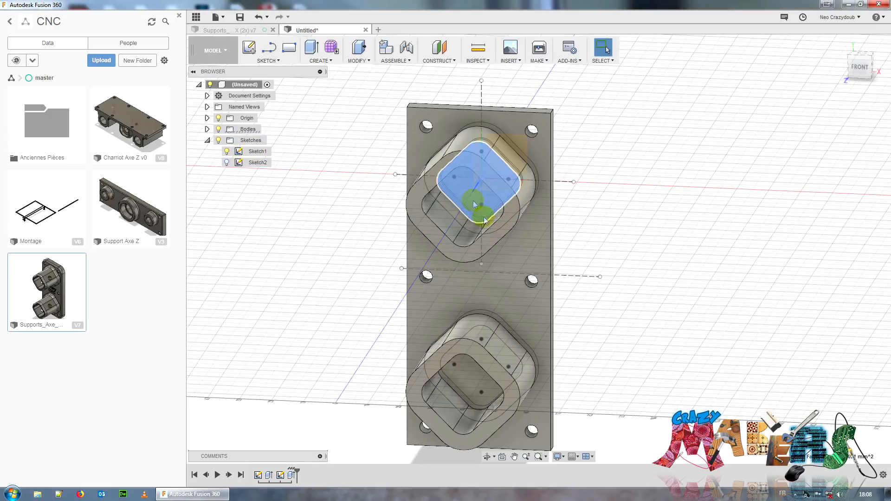
left_click(472, 388)
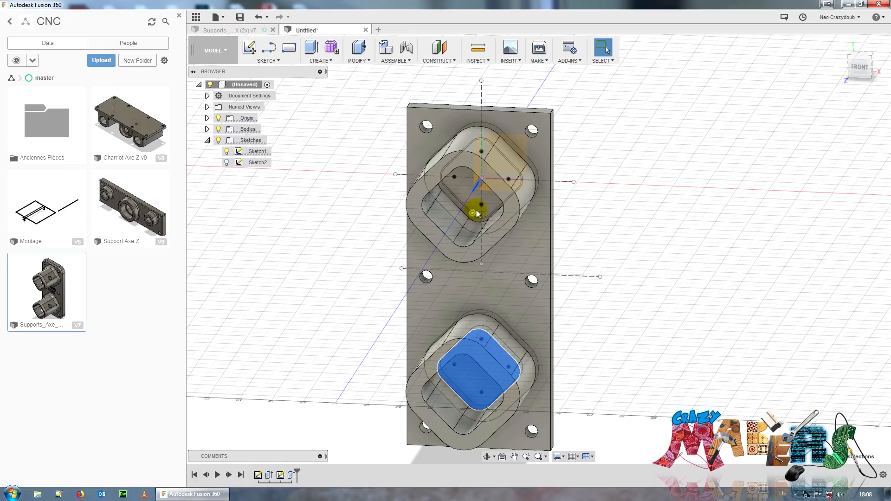
key("Escape")
left_click(475, 383)
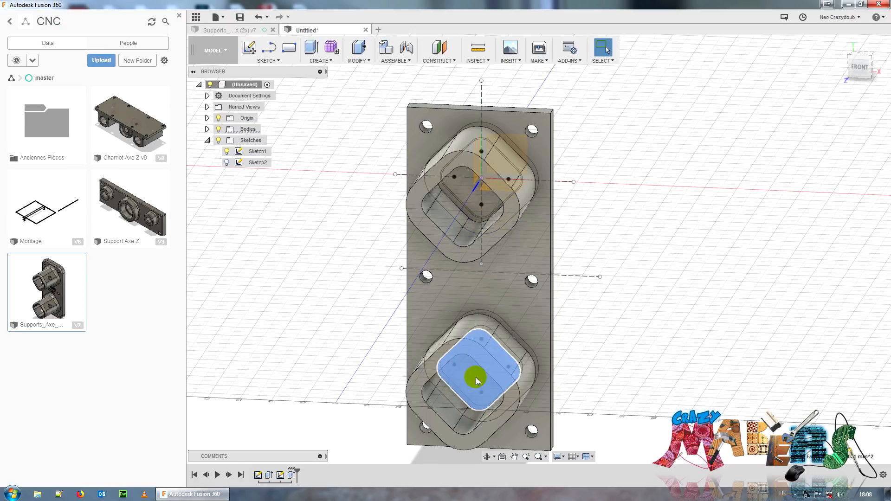
left_click(469, 192, "ctrl")
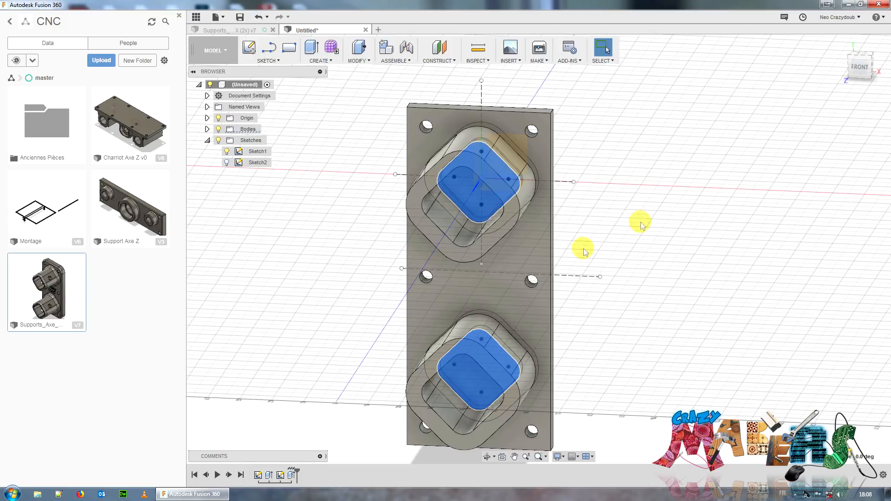
left_click(869, 56)
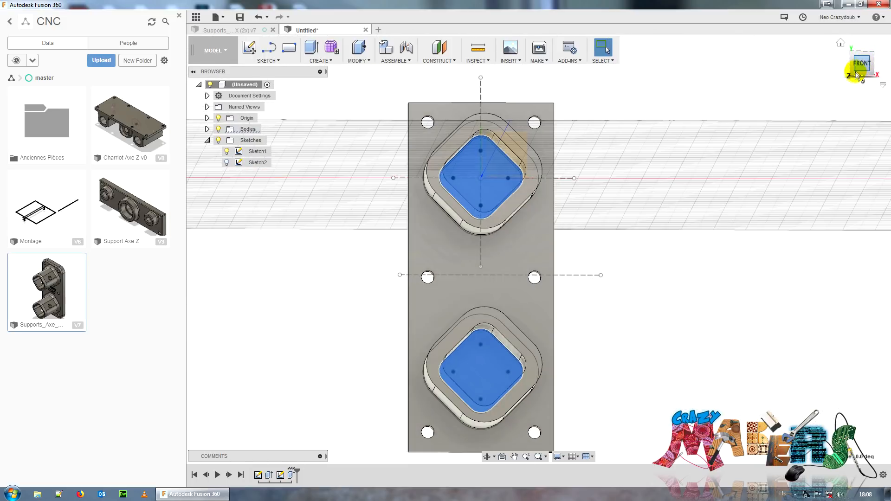
key("q")
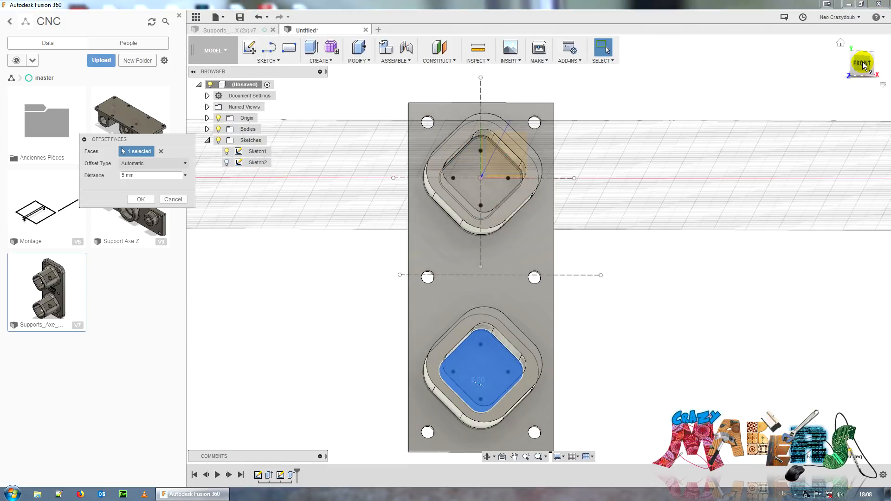
left_click_drag(864, 63, 820, 74)
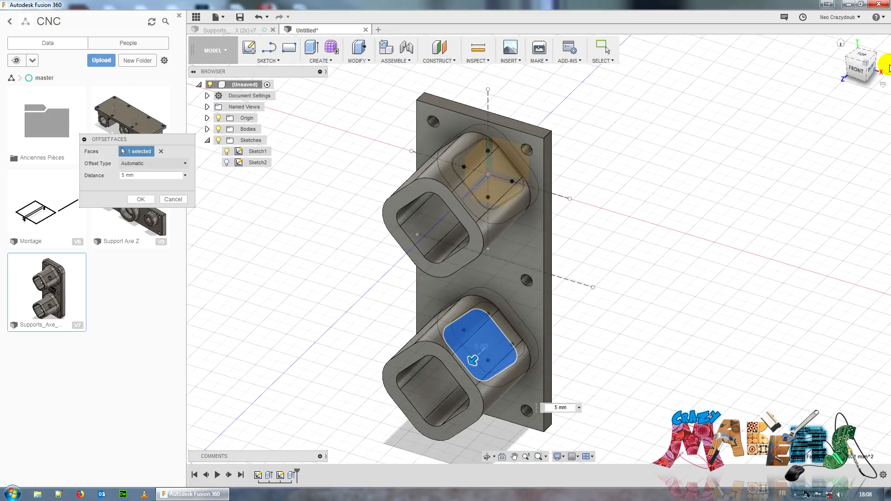
left_click(866, 64)
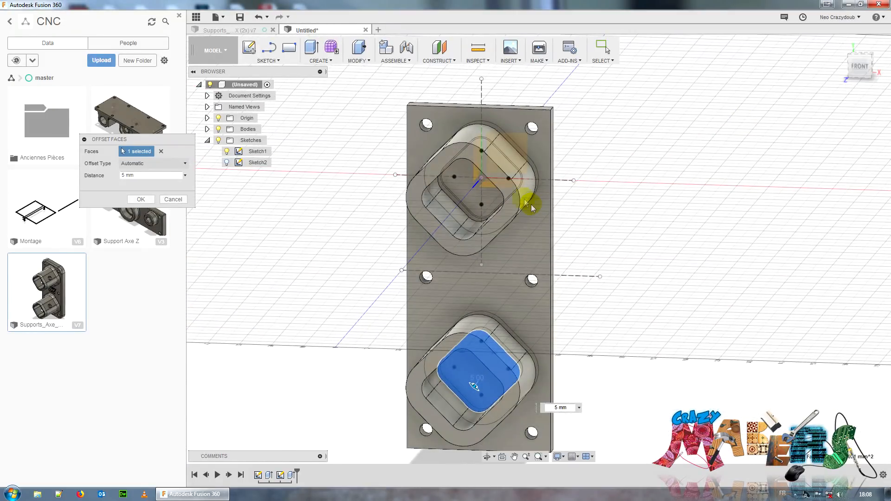
scroll(468, 208, "up", 3)
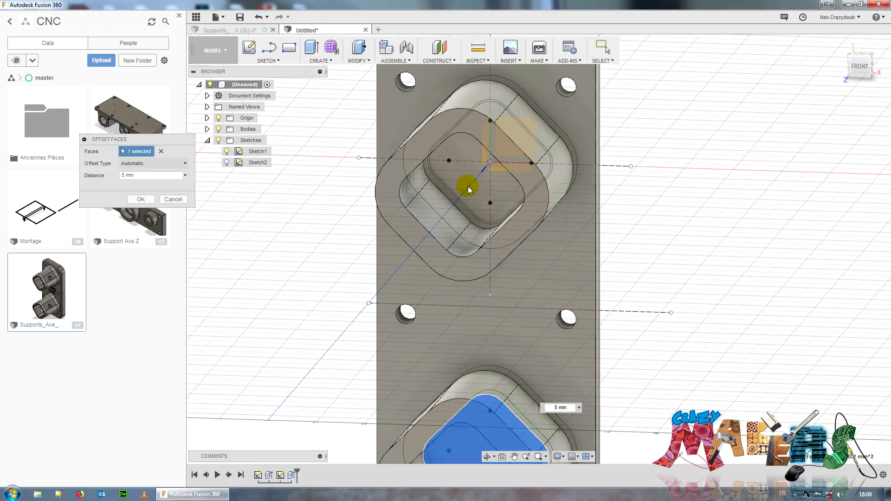
scroll(495, 228, "up", 2)
scroll(599, 306, "down", 5)
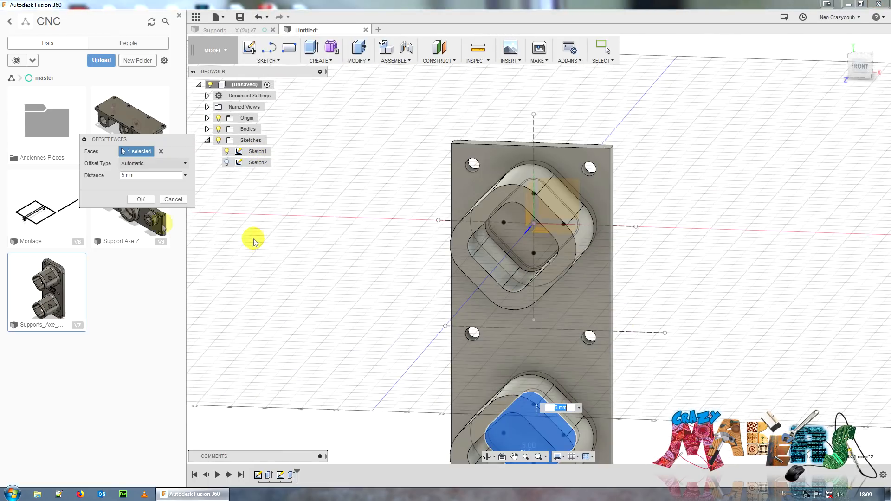
left_click(173, 200)
Cut the two inner diamond profiles of the tubes through the base plate with Extrude, using the All extent and the Cut operation
middle_click_drag(584, 305, 517, 212)
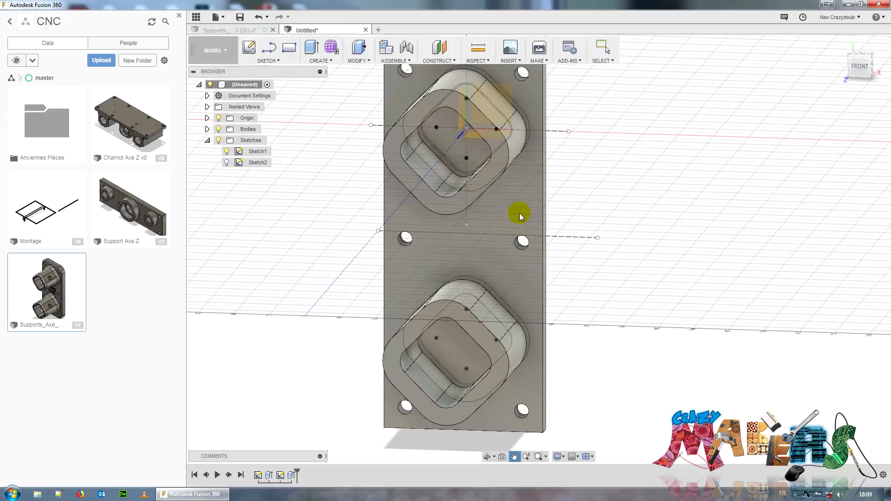
left_click(455, 151)
left_click(447, 353, "ctrl")
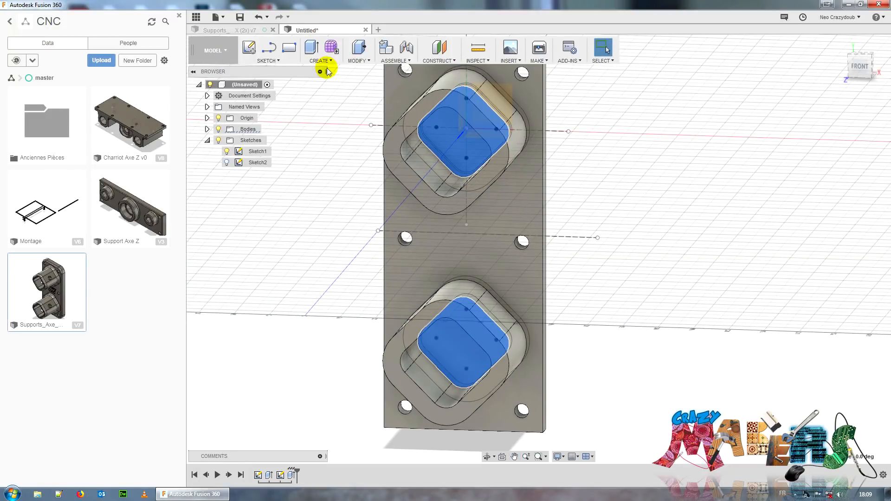
left_click(361, 60)
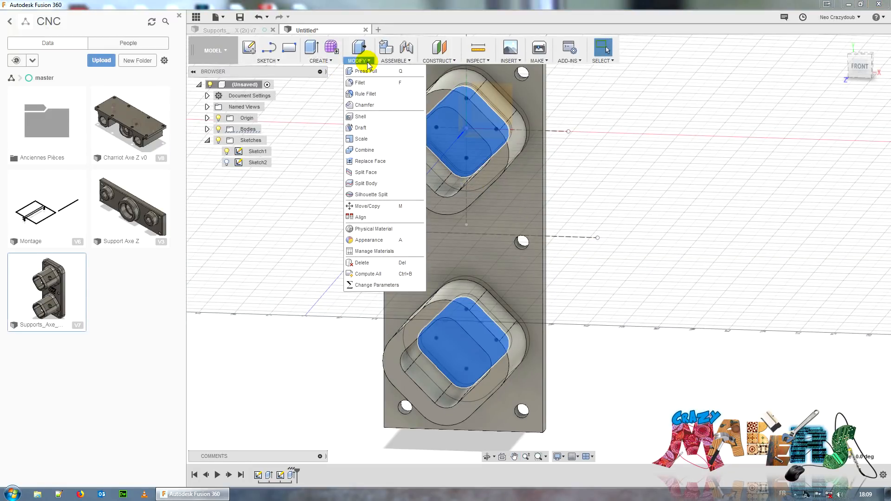
mouse_move(327, 55)
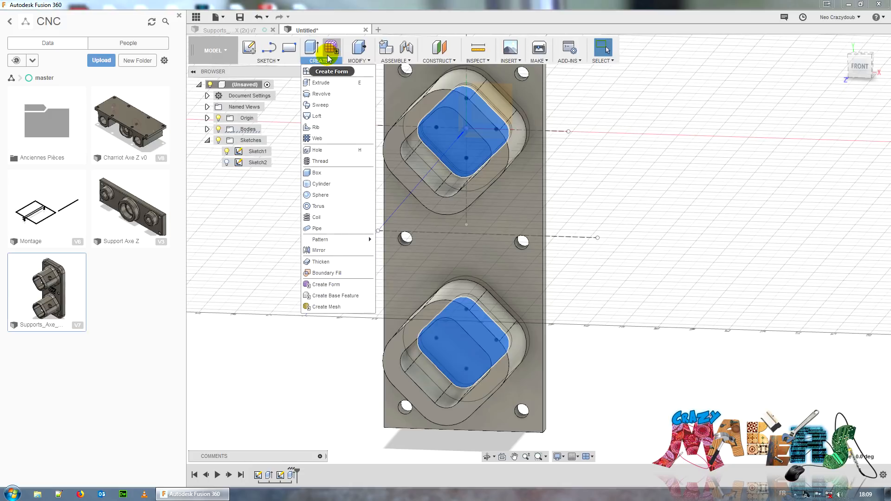
left_click(338, 83)
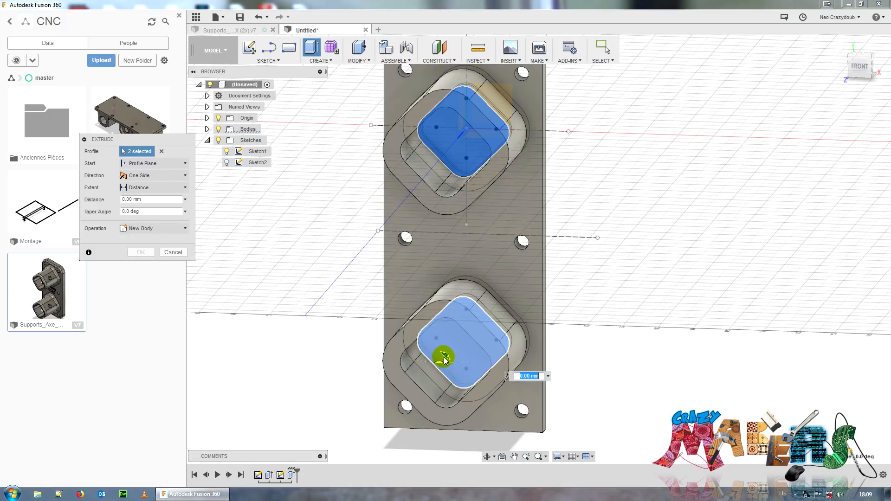
left_click_drag(444, 359, 498, 293)
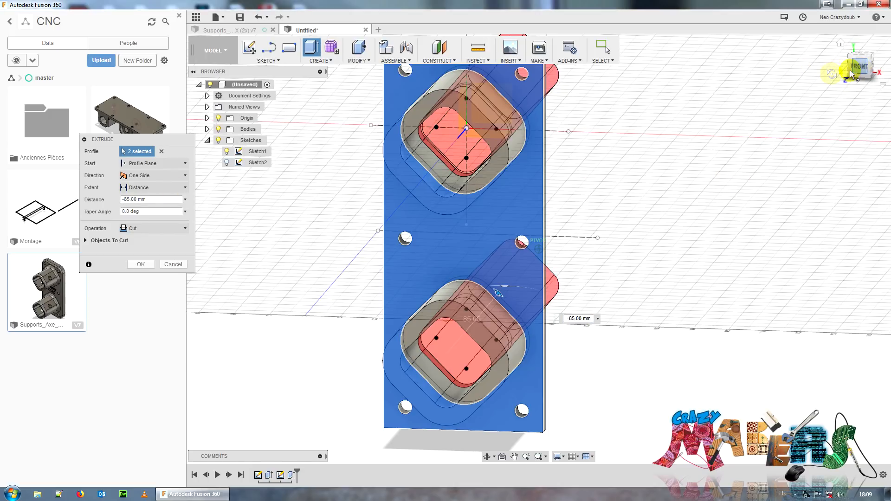
left_click_drag(851, 74, 706, 74)
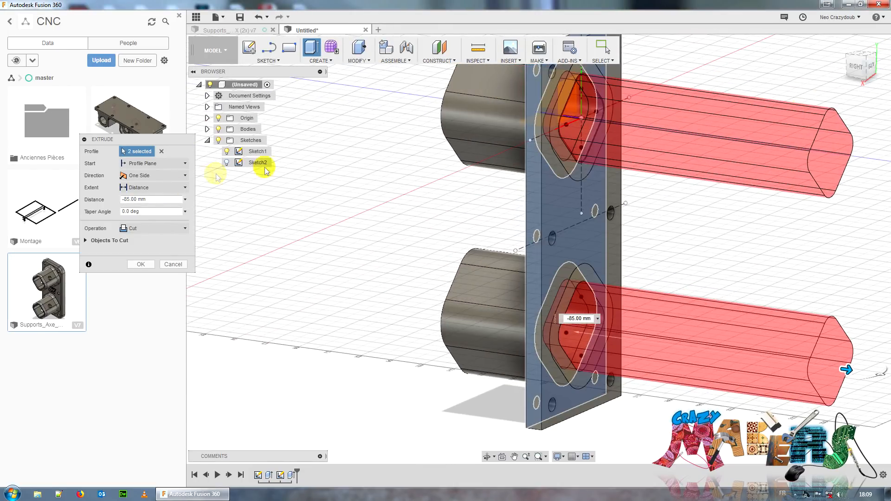
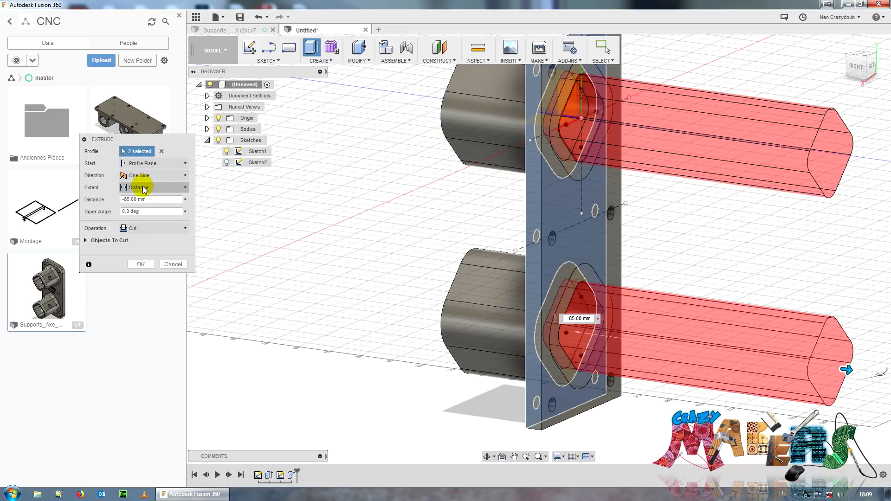
left_click(156, 190)
left_click(142, 221)
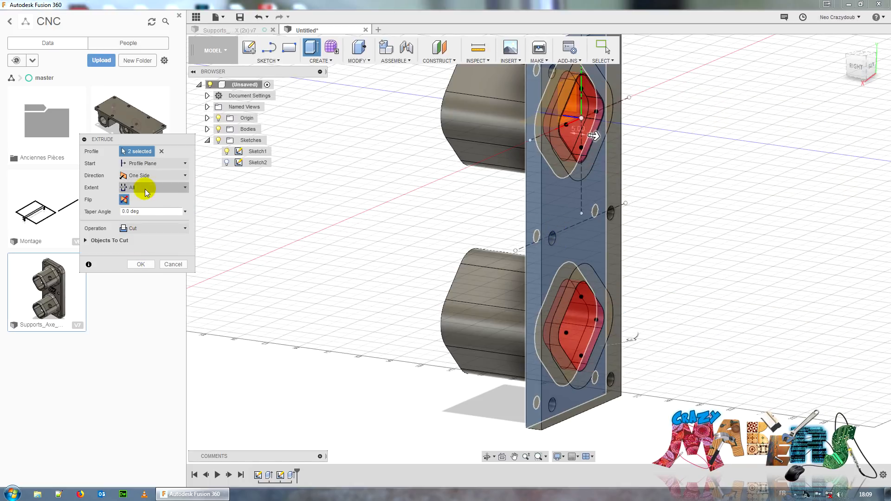
left_click(145, 264)
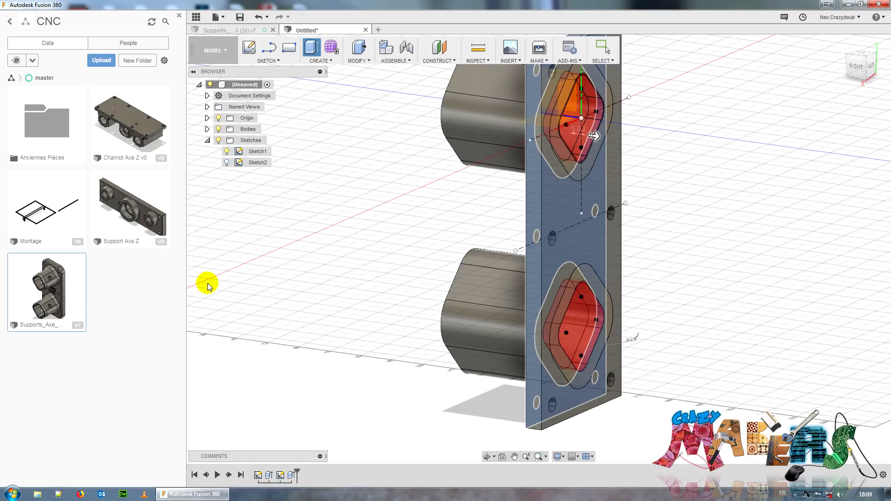
Hide Sketch1 on the model and collapse the list of sketches
left_click(851, 68)
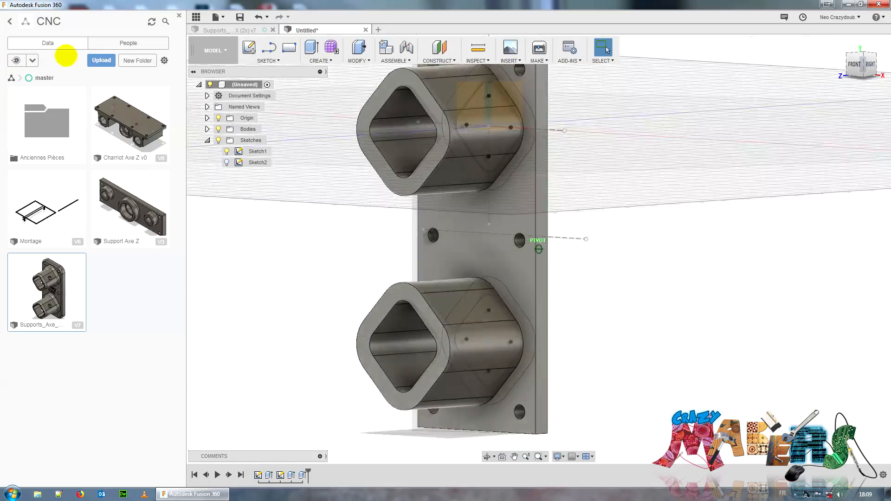
left_click(227, 151)
left_click(208, 140)
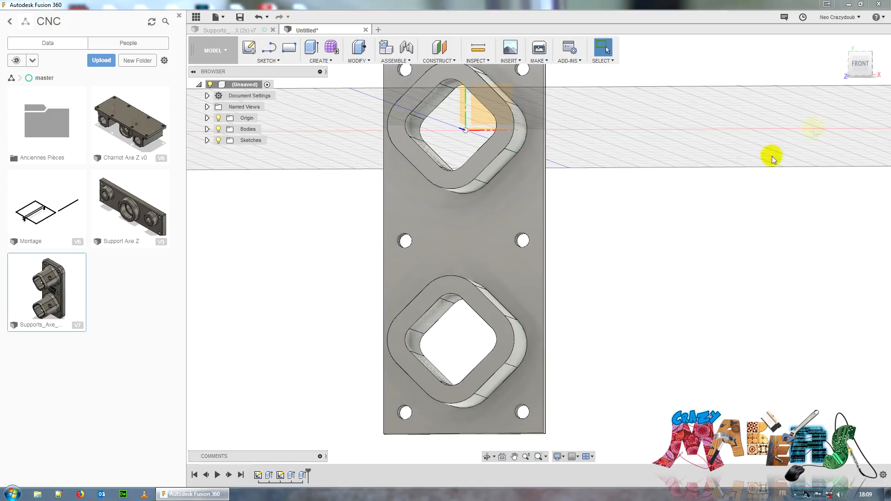
Fillet the four corner edges of the base plate with a constant radius of 6 mm
left_click_drag(855, 59, 858, 79)
scroll(655, 241, "down", 4)
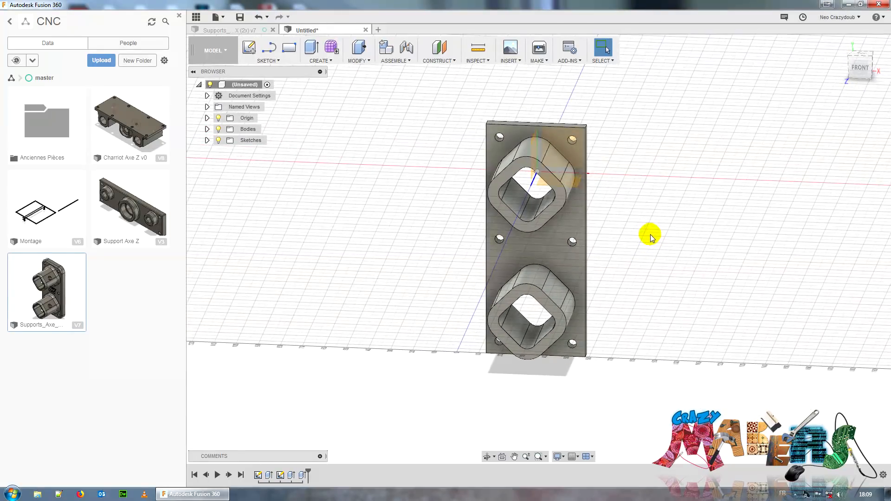
scroll(649, 234, "up", 1)
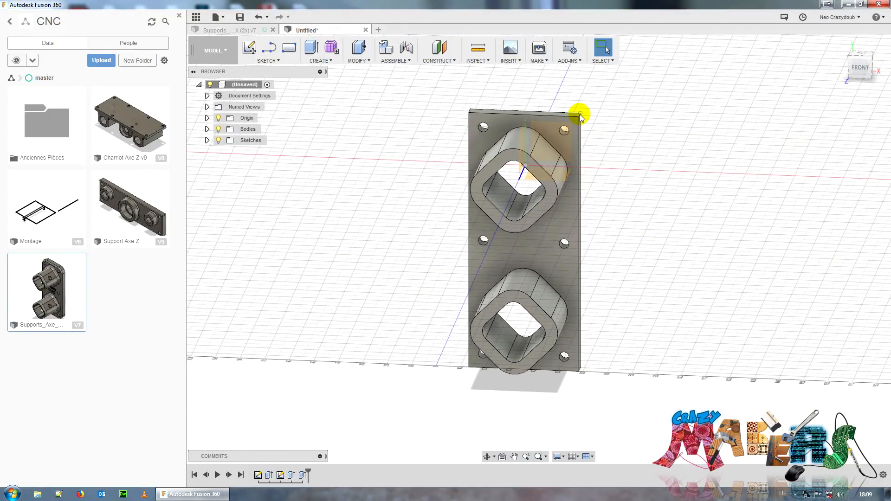
left_click(849, 62)
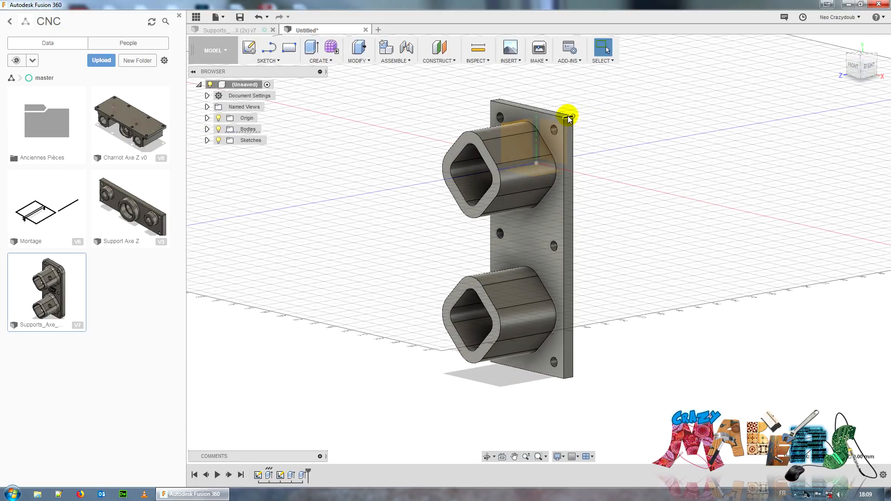
scroll(569, 119, "up", 5)
left_click(571, 115)
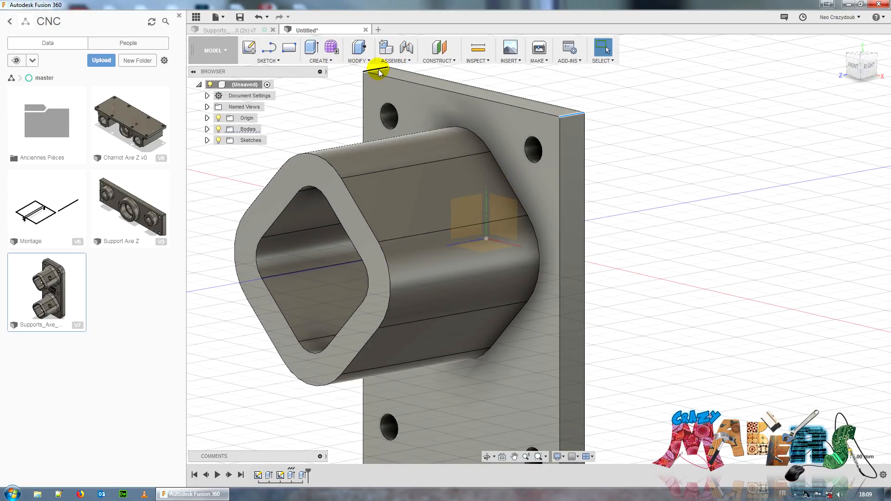
scroll(714, 281, "down", 5)
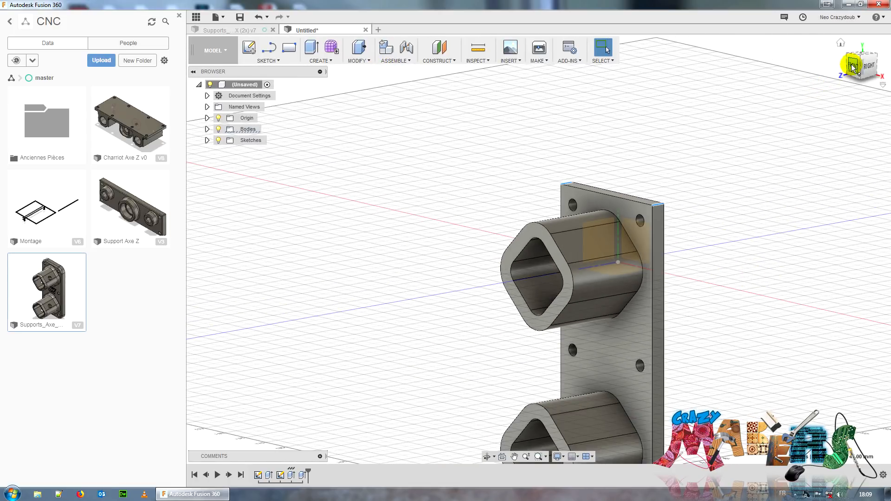
mouse_move(852, 64)
left_mouse_down()
mouse_move(845, 7)
mouse_move(716, 159)
mouse_move(651, 182)
left_mouse_up()
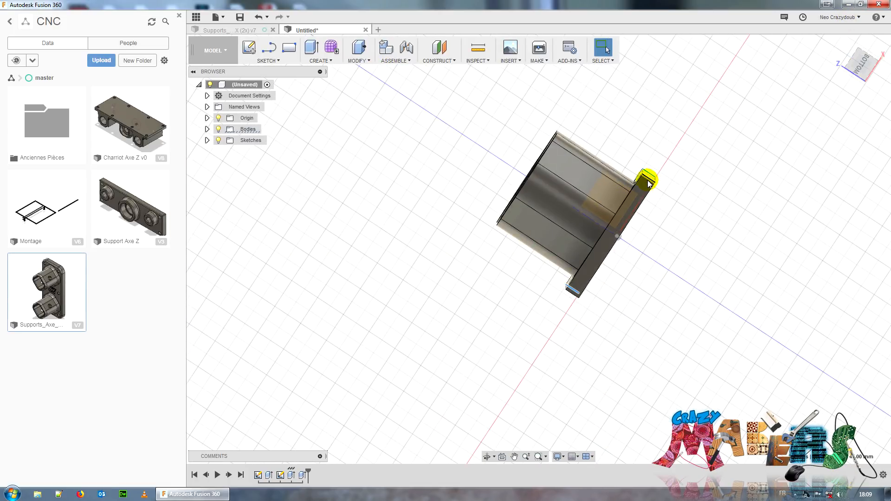
left_click(648, 181)
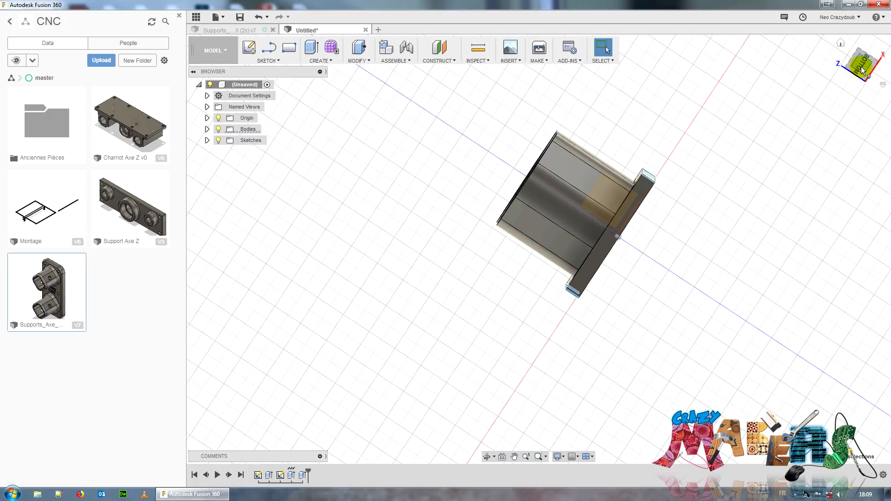
mouse_move(859, 65)
left_mouse_down()
mouse_move(849, 133)
mouse_move(859, 160)
mouse_move(728, 205)
mouse_move(690, 139)
mouse_move(629, 137)
left_mouse_up()
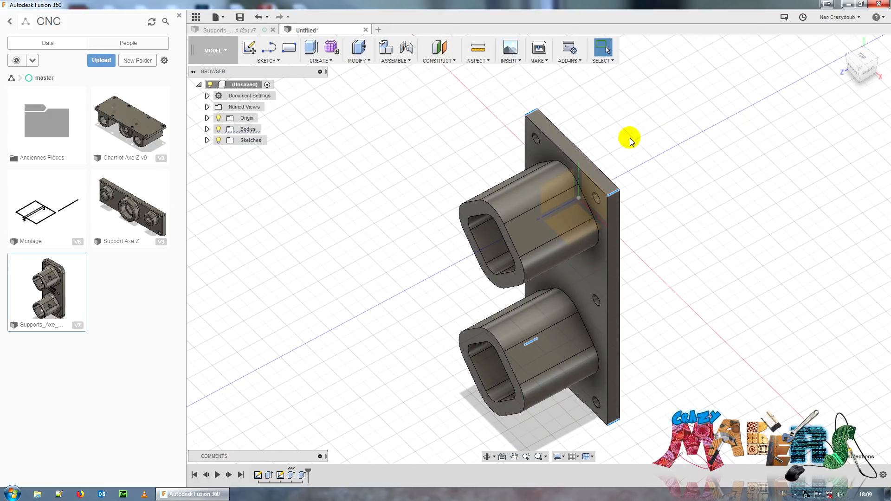
left_click(867, 55)
left_click(362, 60)
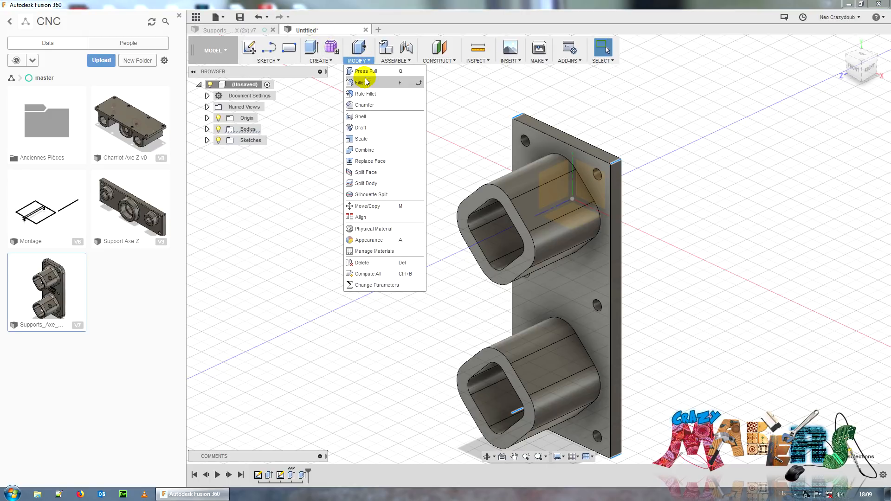
left_click(362, 83)
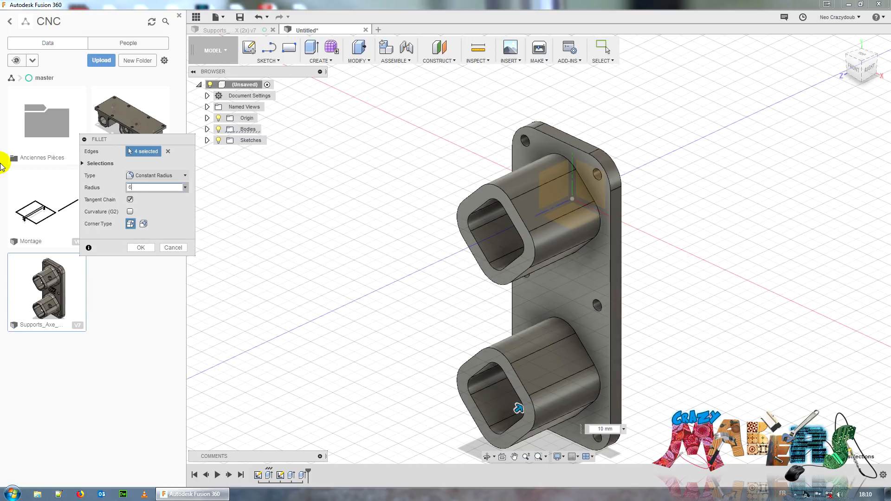
left_click(154, 247)
Fillet the outer edge chains where both tubes meet the base plate with a constant radius of 4 mm
mouse_move(859, 69)
left_mouse_down()
mouse_move(7, 40)
mouse_move(860, 67)
left_mouse_up()
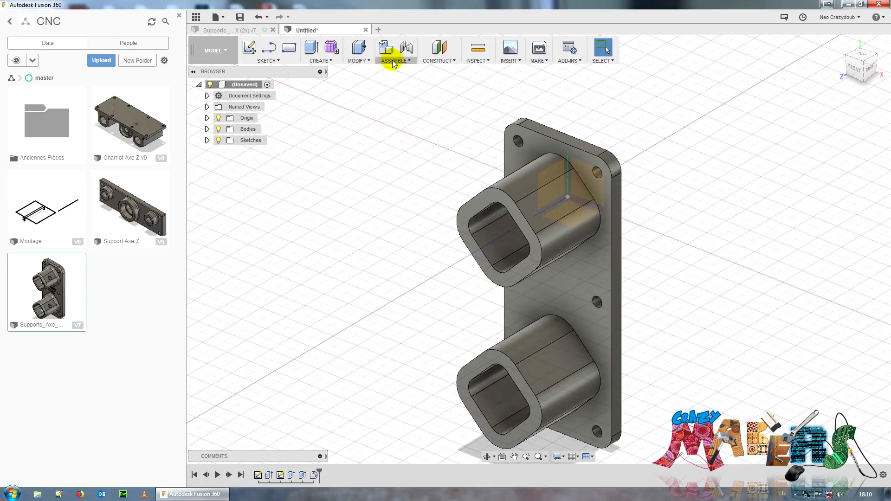
left_click(362, 59)
left_click(363, 81)
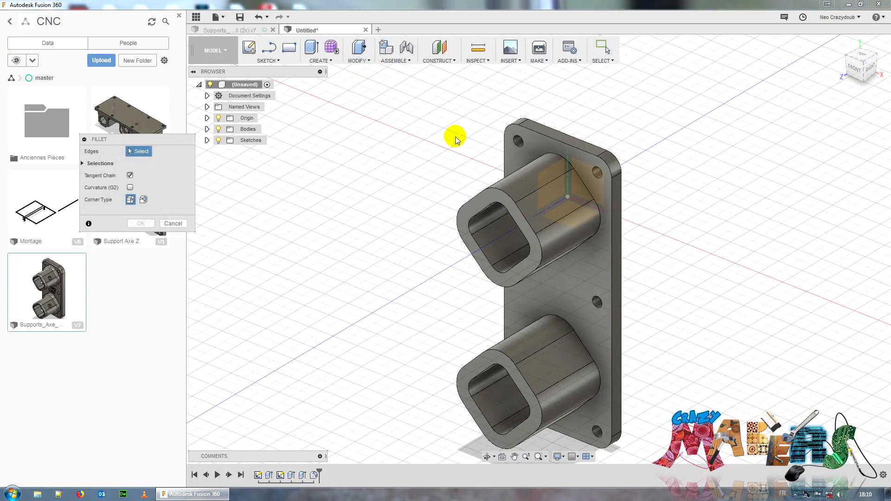
left_click(585, 184)
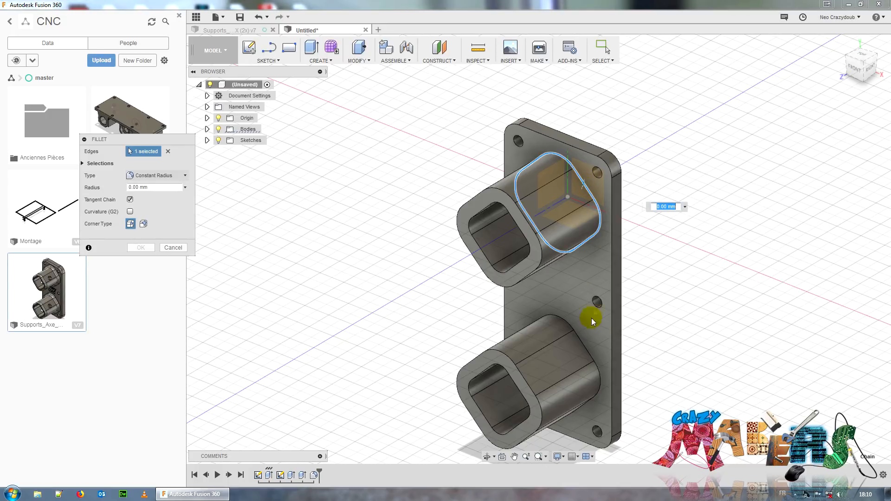
left_click(585, 349)
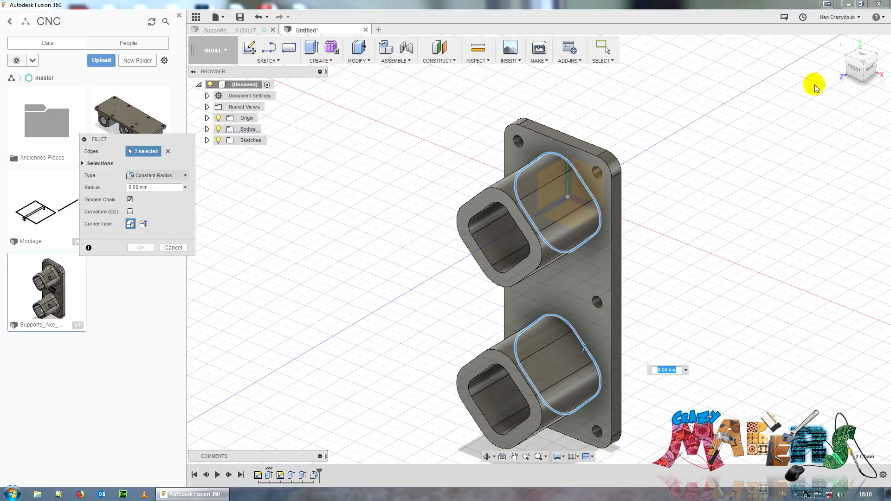
mouse_move(860, 64)
left_mouse_down()
mouse_move(872, 53)
mouse_move(817, 39)
left_mouse_up()
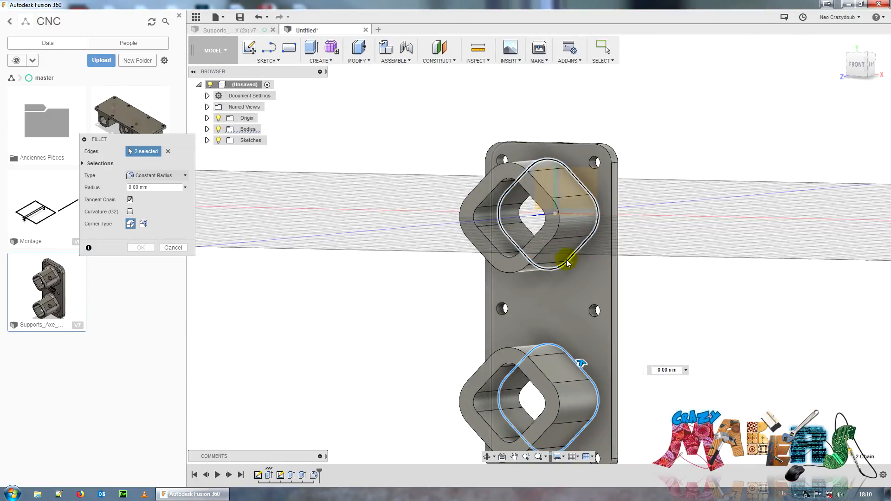
left_click(165, 187)
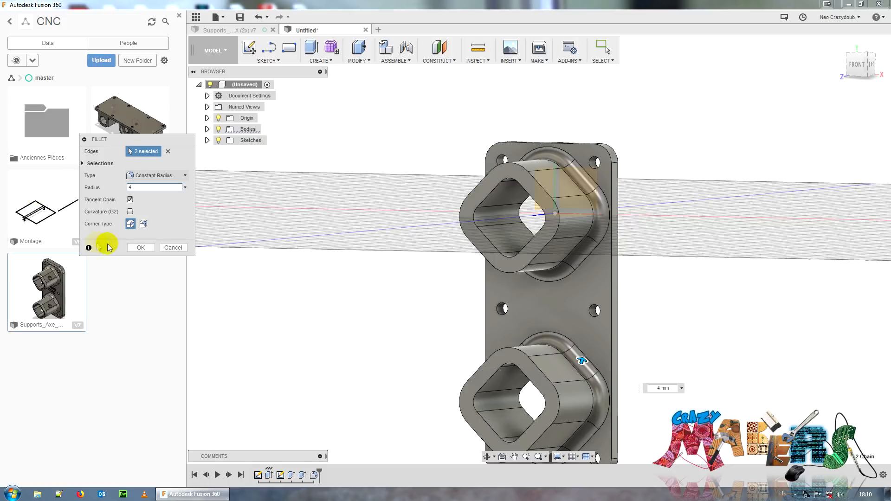
left_click(138, 247)
Fillet the outer perimeter edge of the base plate's tube-side face with a constant radius of 1 mm
left_click(843, 51)
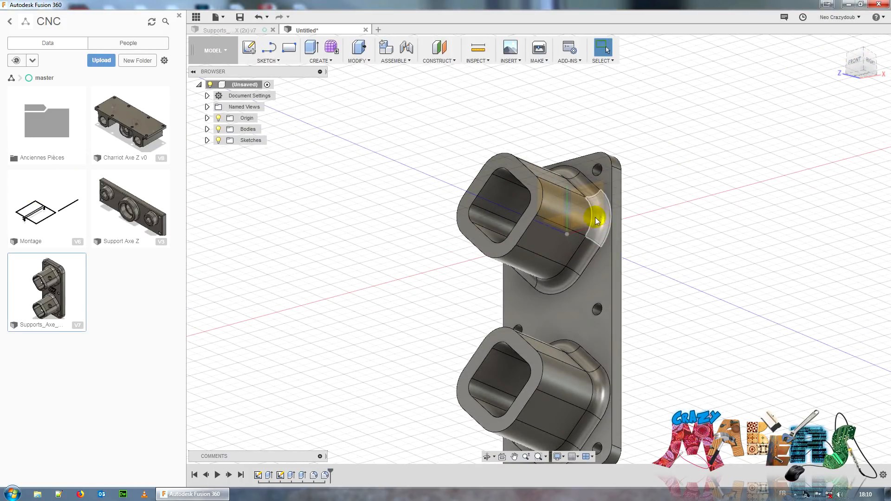
left_click(855, 64)
mouse_move(538, 249)
middle_mouse_down("shift")
mouse_move(473, 242)
mouse_move(536, 179)
middle_mouse_up("shift")
left_click_drag(866, 59, 876, 60)
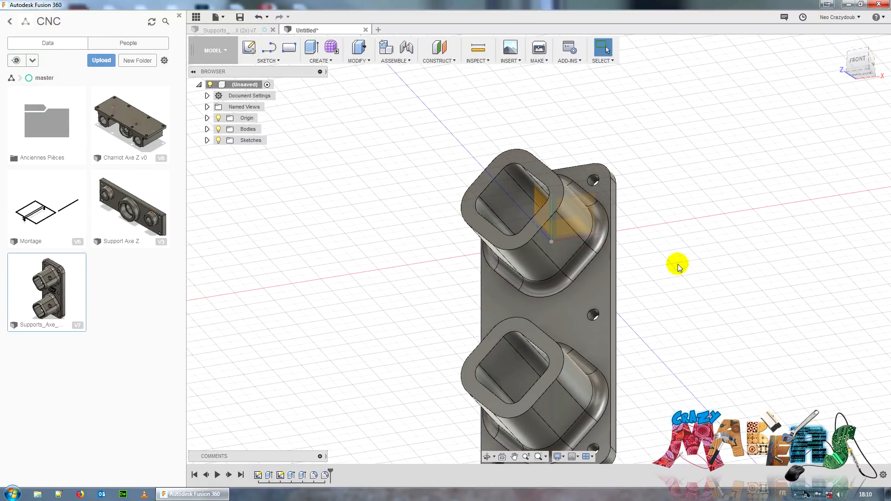
left_click(368, 58)
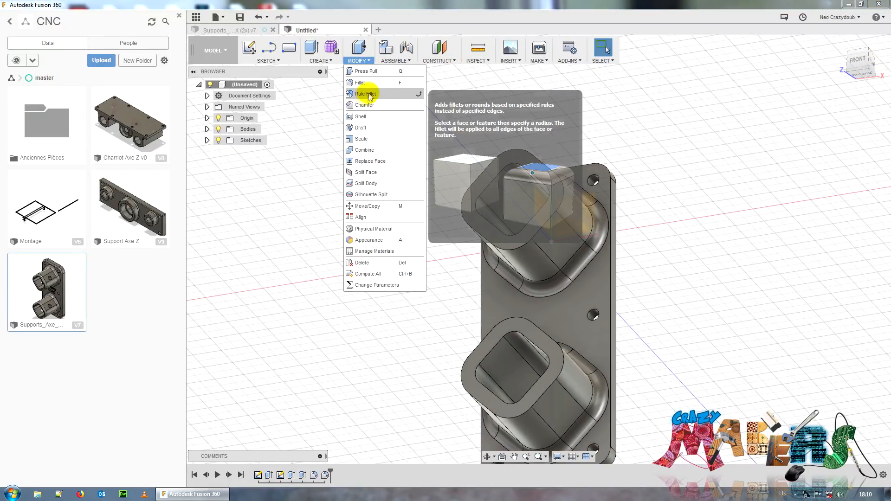
left_click(613, 266)
left_click(155, 188)
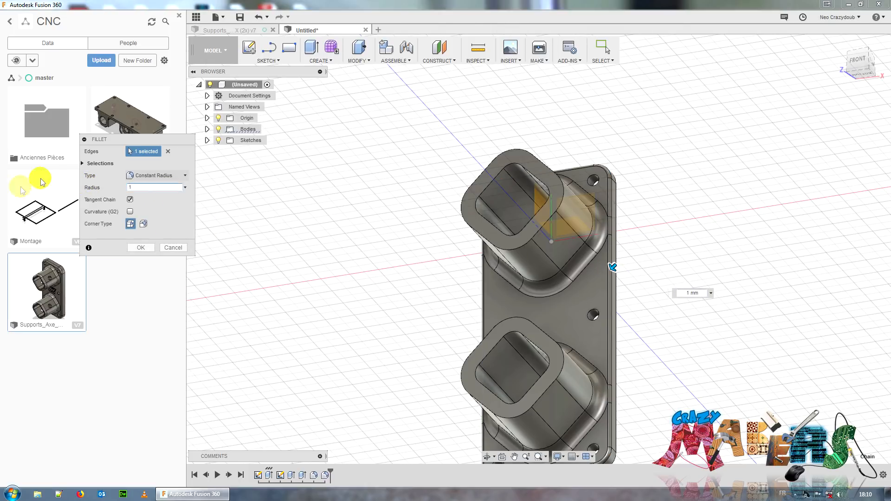
left_click(141, 248)
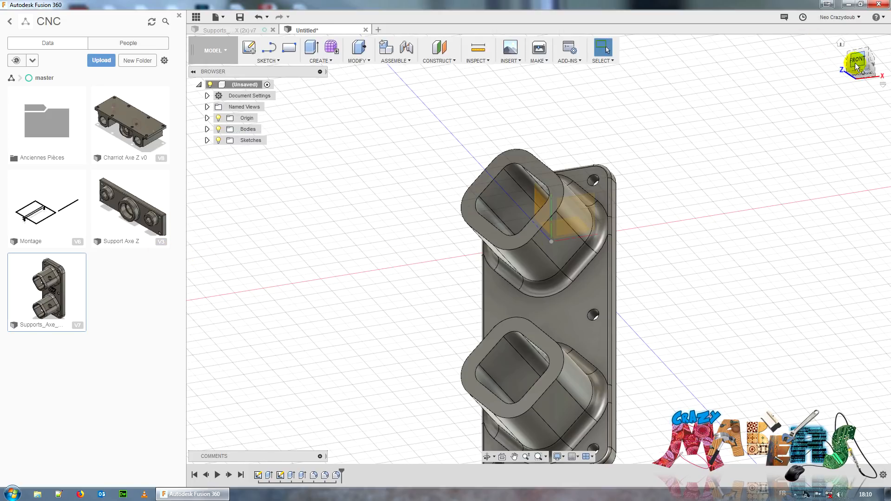
Fillet the outer edge chains at the open ends of both tubes with a constant radius of 2 mm
left_click(855, 63)
mouse_move(23, 72)
left_mouse_down()
mouse_move(26, 65)
mouse_move(865, 86)
mouse_move(860, 61)
left_mouse_up()
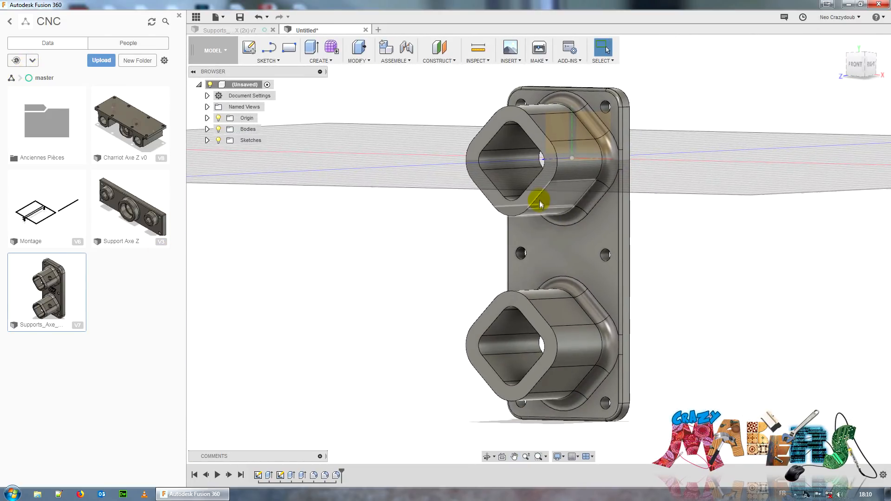
left_click(367, 62)
left_click(364, 83)
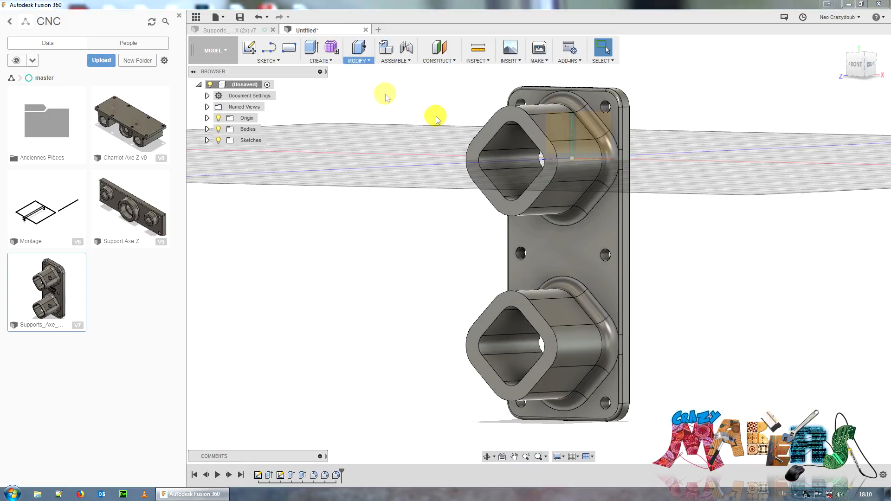
left_click(541, 211)
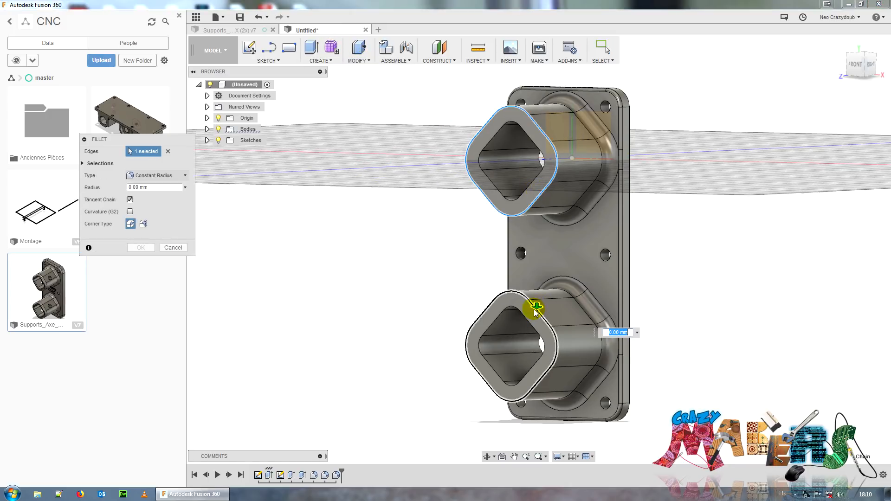
left_click(537, 307)
left_click(163, 187)
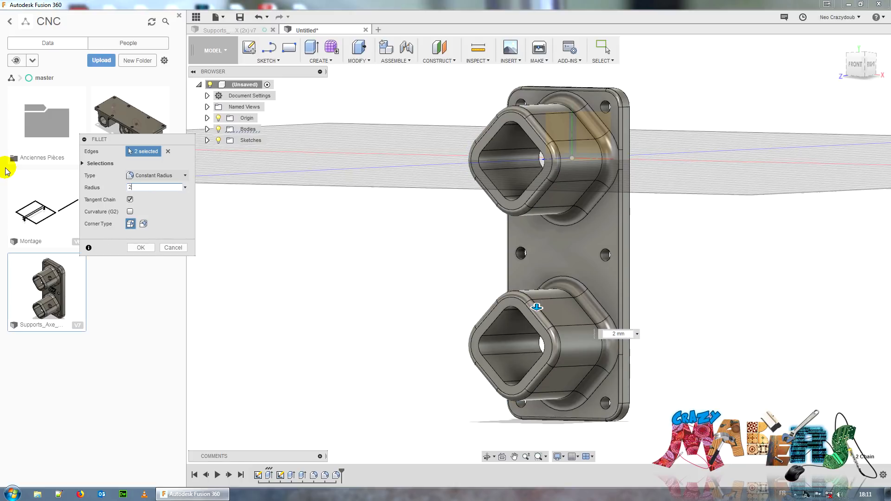
left_click(141, 248)
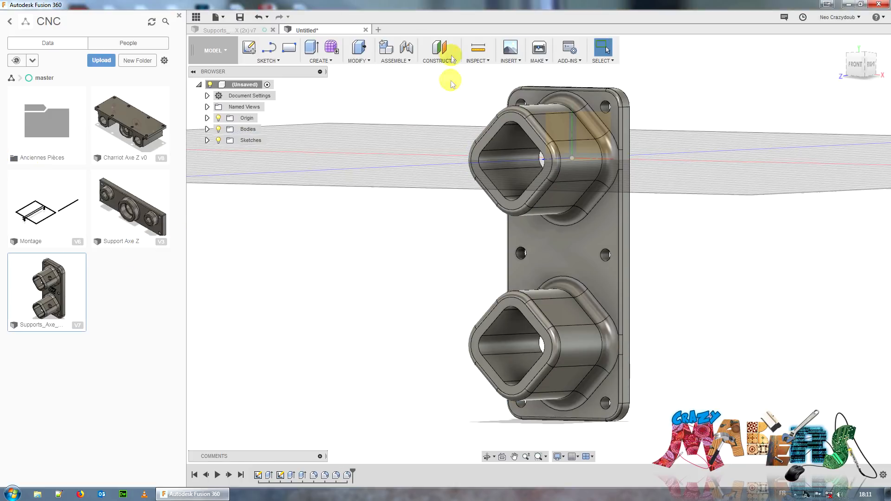
Chamfer the inner edge chains at the open ends of both tubes with an equal distance of 1.5 mm
left_click(368, 61)
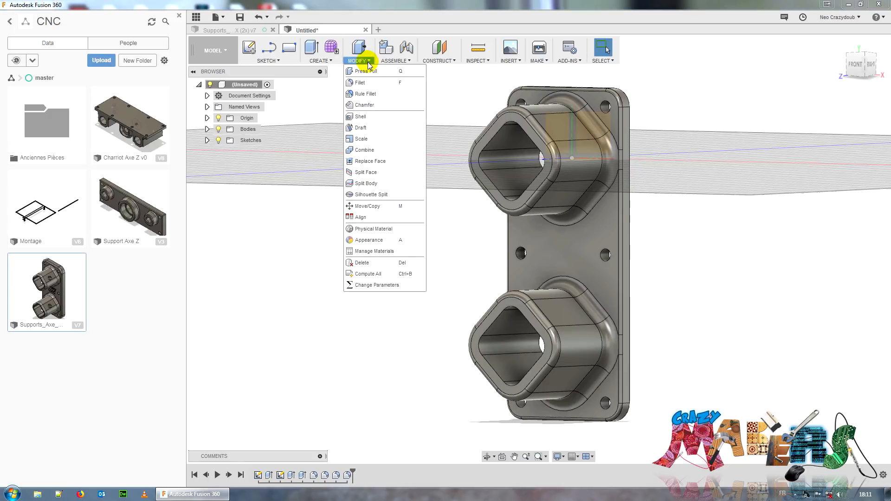
left_click(367, 105)
left_click(362, 61)
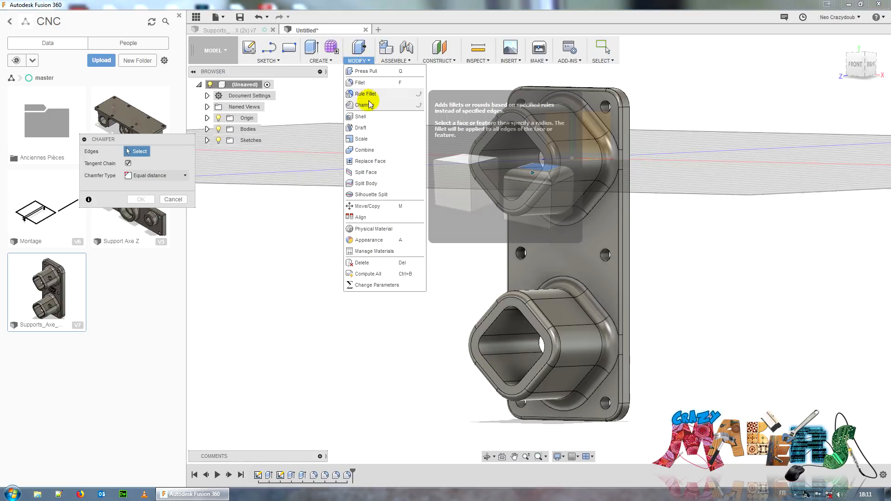
left_click(486, 150)
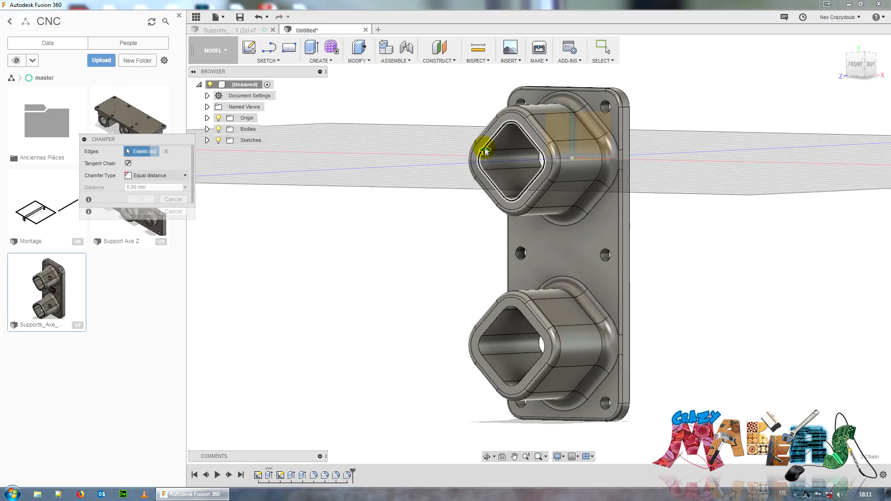
left_click(497, 319)
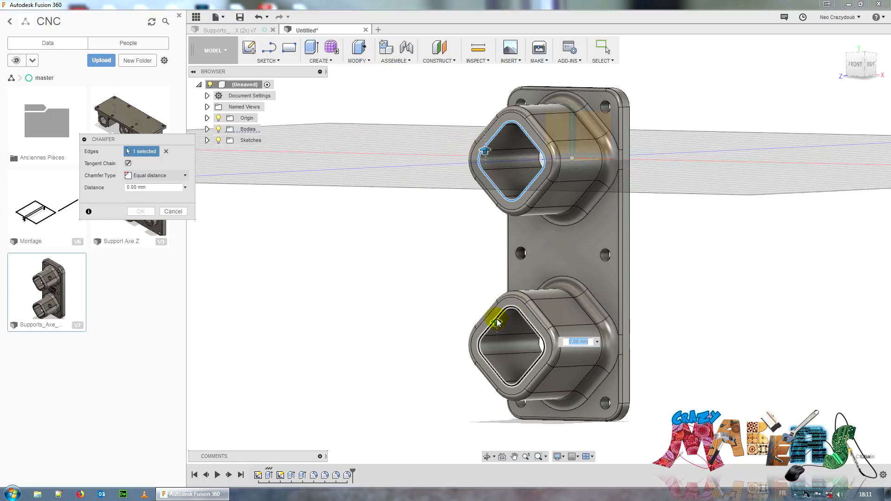
left_click(171, 188)
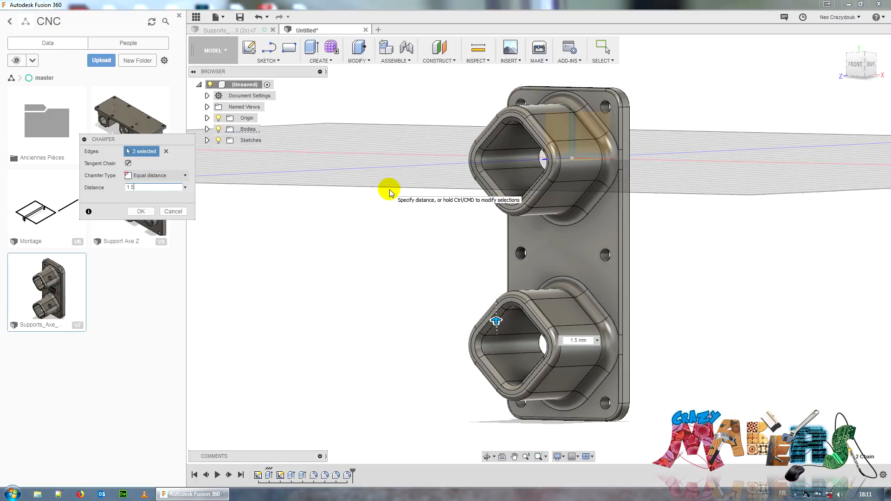
left_click(141, 211)
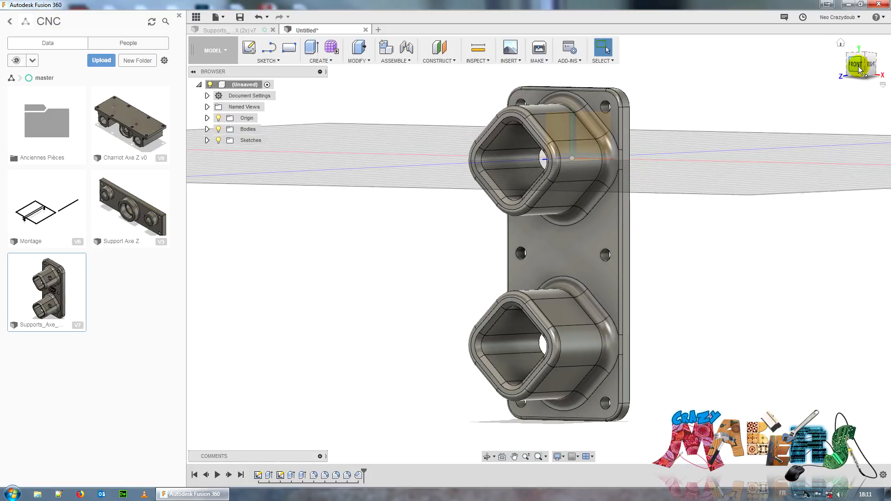
Chamfer the edges of all six screw holes on the base plate's tube-side face with an equal distance of 2 mm
mouse_move(861, 65)
left_mouse_down()
mouse_move(887, 65)
mouse_move(866, 67)
left_mouse_up()
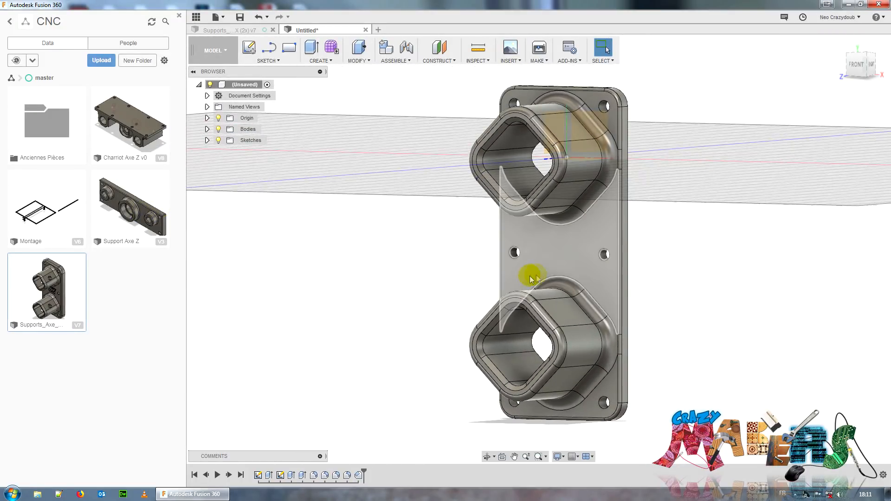
left_click(592, 252)
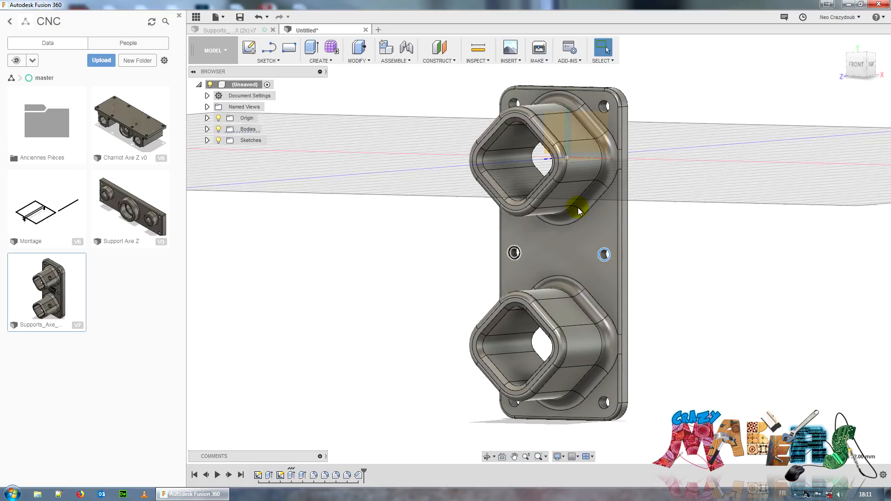
left_click(603, 106)
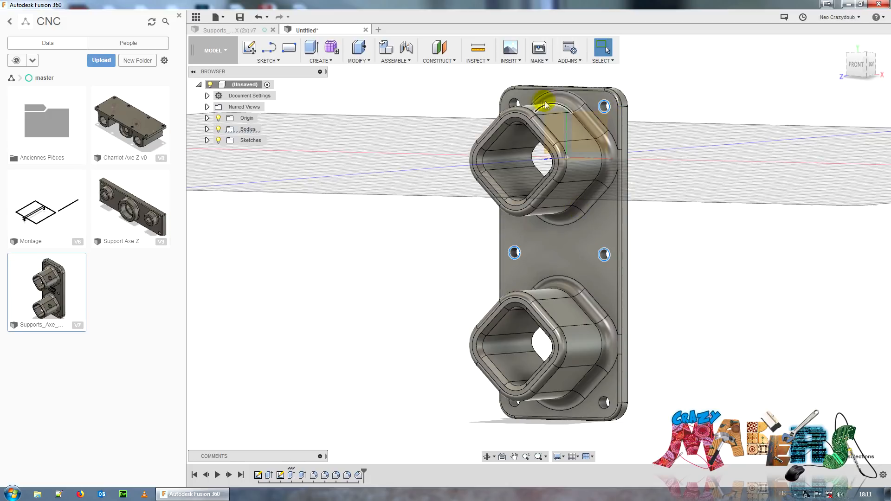
left_click(515, 103)
left_click(604, 402)
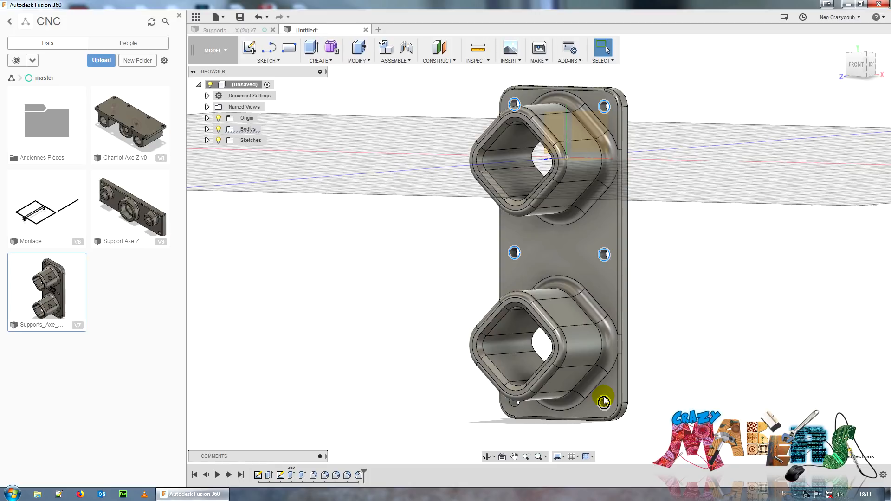
left_click(517, 408)
left_click(327, 61)
left_click(357, 60)
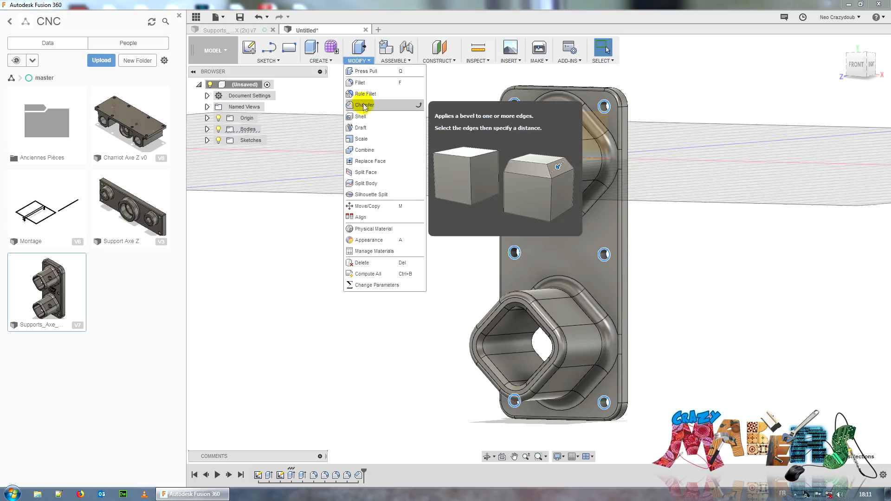
left_click(364, 113)
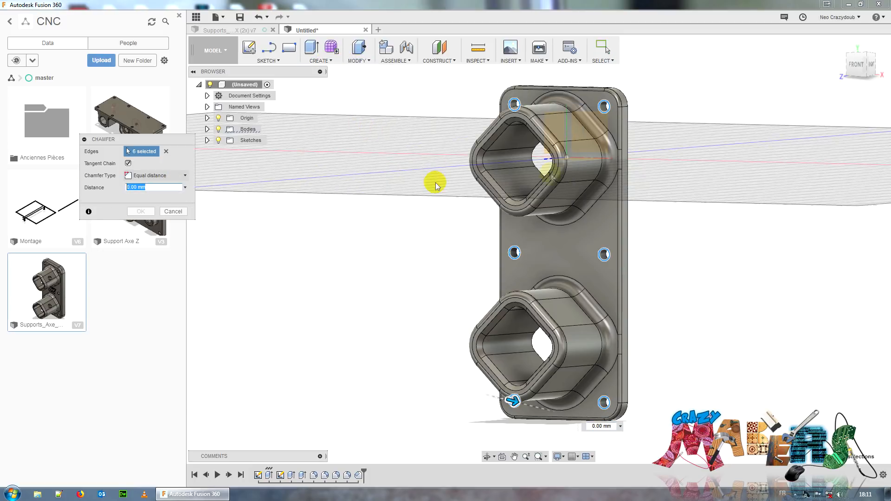
type("2")
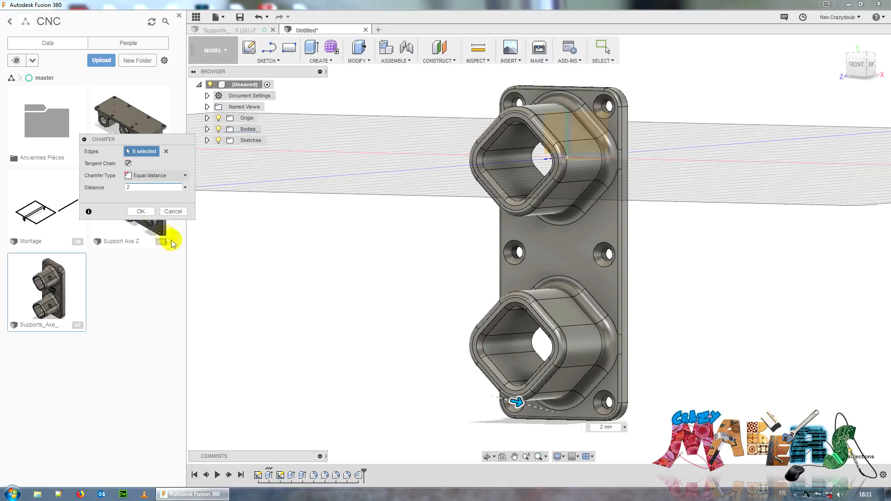
left_click(141, 211)
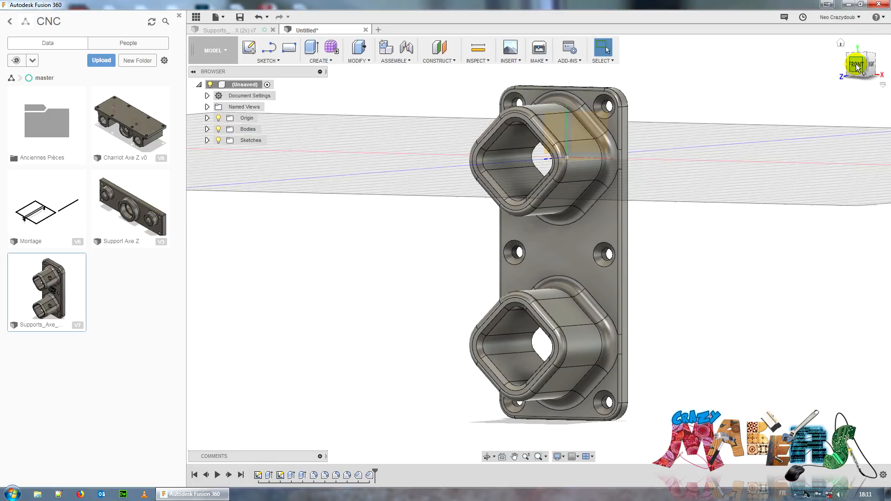
Chamfer the back-face edges of both tube openings and all six holes with an equal distance, trying 0.3, 0.5 and 0.7 mm
mouse_move(855, 63)
left_mouse_down()
mouse_move(885, 56)
mouse_move(40, 56)
mouse_move(68, 67)
mouse_move(869, 64)
mouse_move(725, 36)
mouse_move(692, 45)
left_mouse_up()
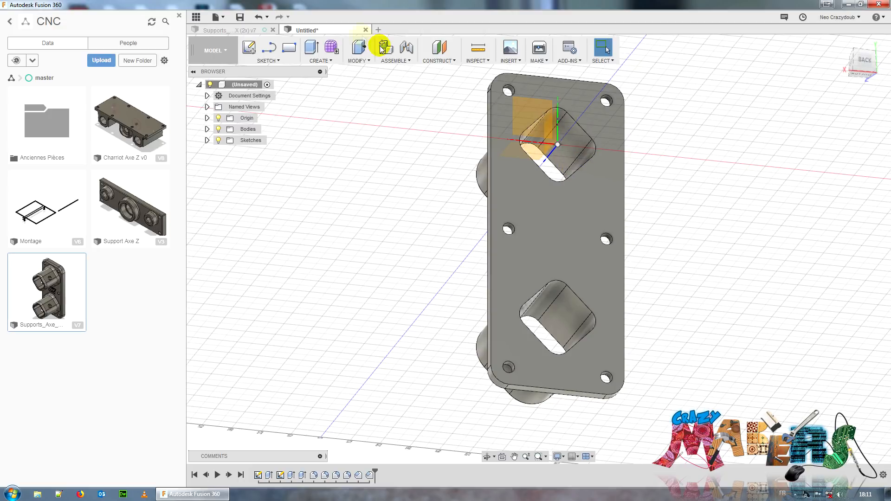
left_click(331, 60)
mouse_move(359, 61)
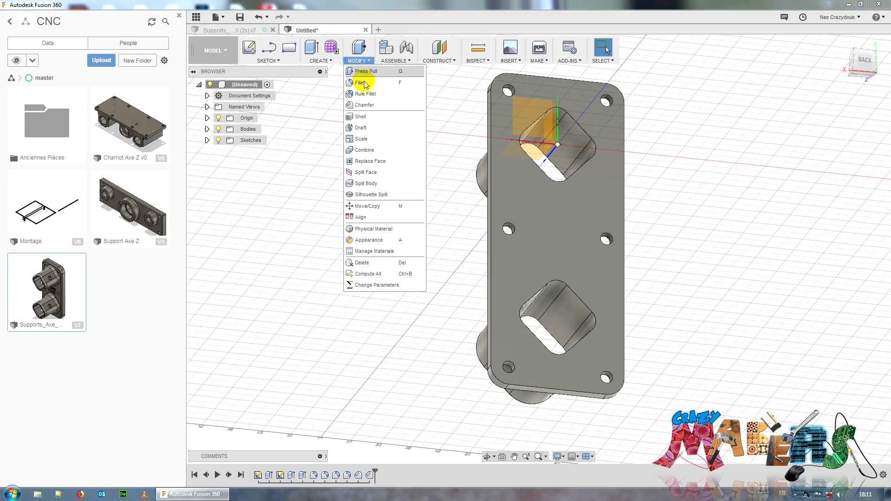
left_click(365, 93)
left_click(586, 130)
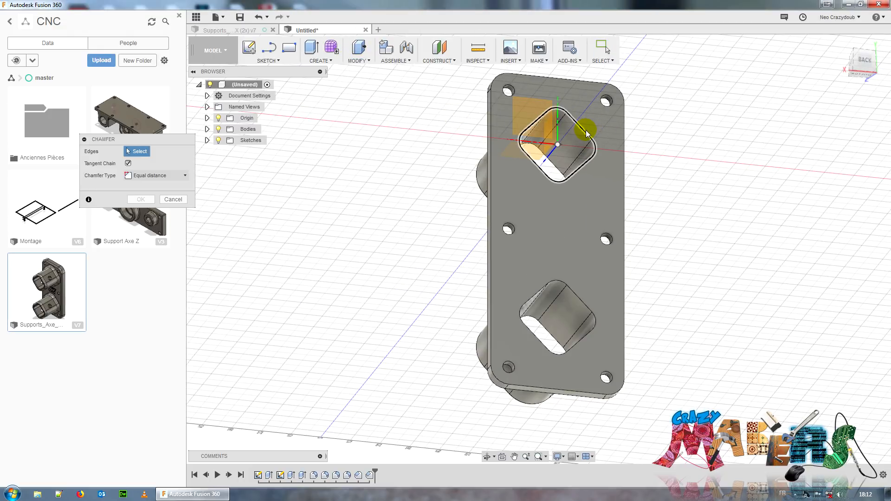
left_click(508, 89)
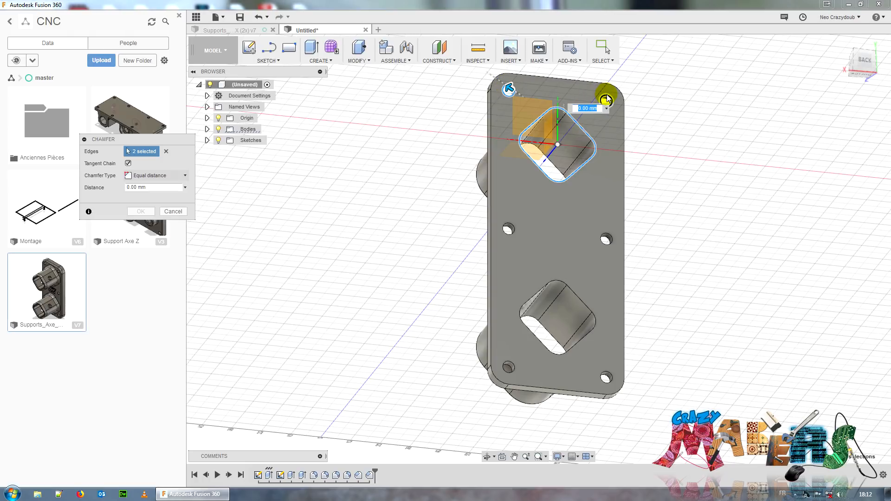
left_click(607, 100)
left_click(607, 237)
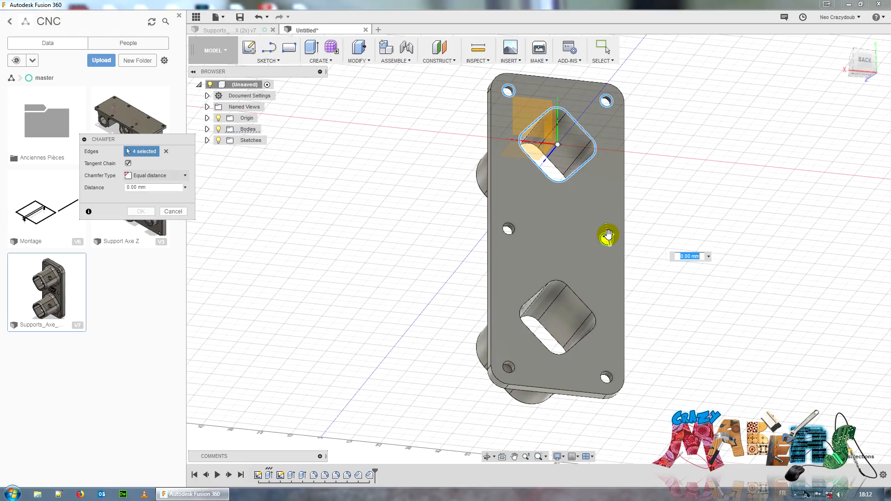
left_click(509, 228)
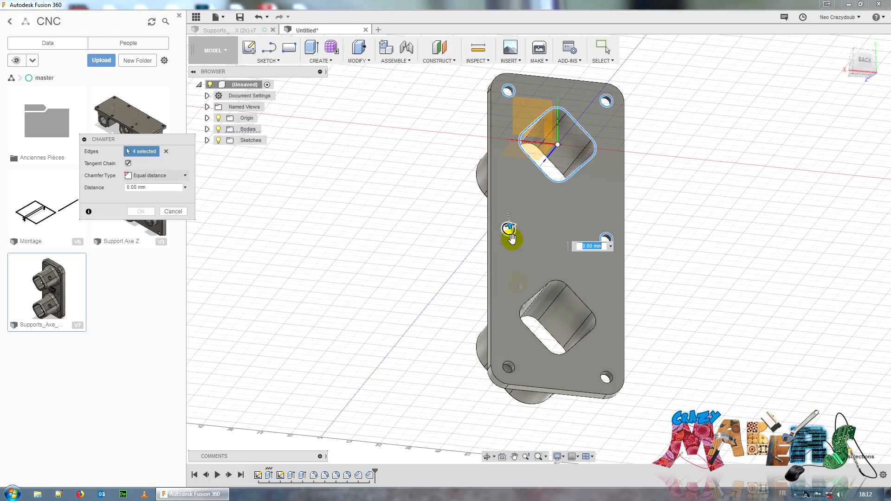
left_click(509, 367)
left_click(606, 377)
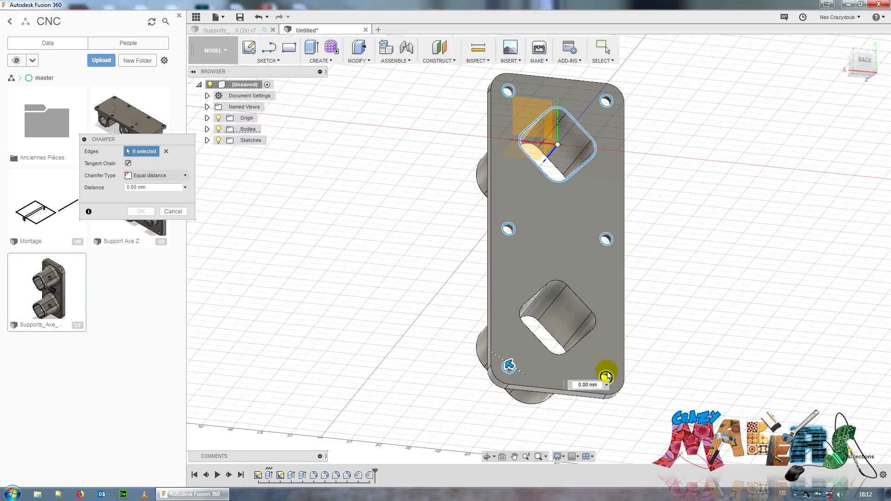
left_click(577, 298)
left_click(159, 187)
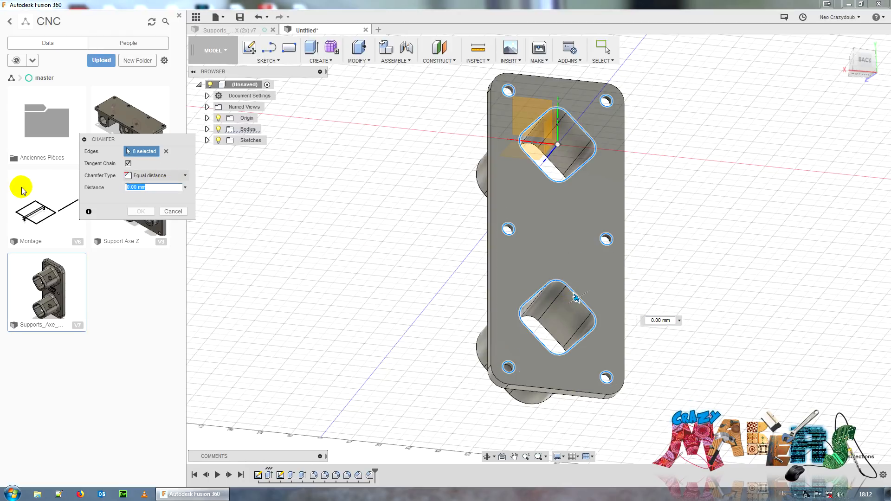
type("0.3")
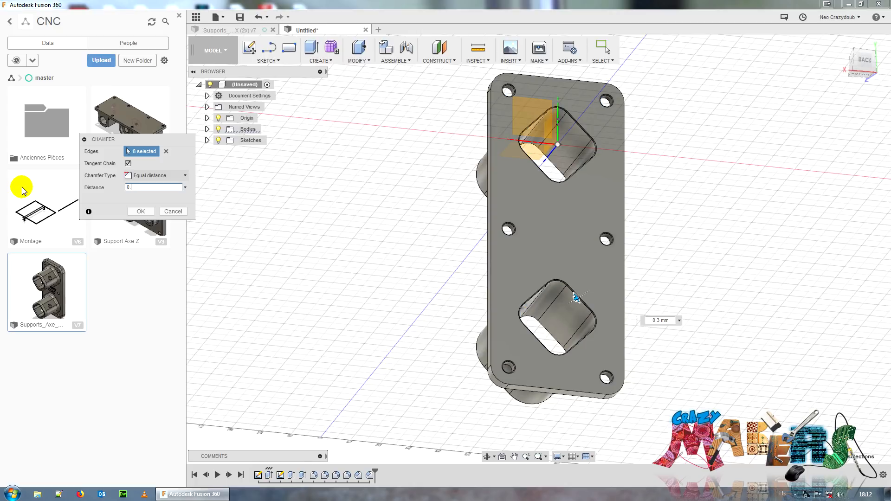
key("BackSpace")
type("5")
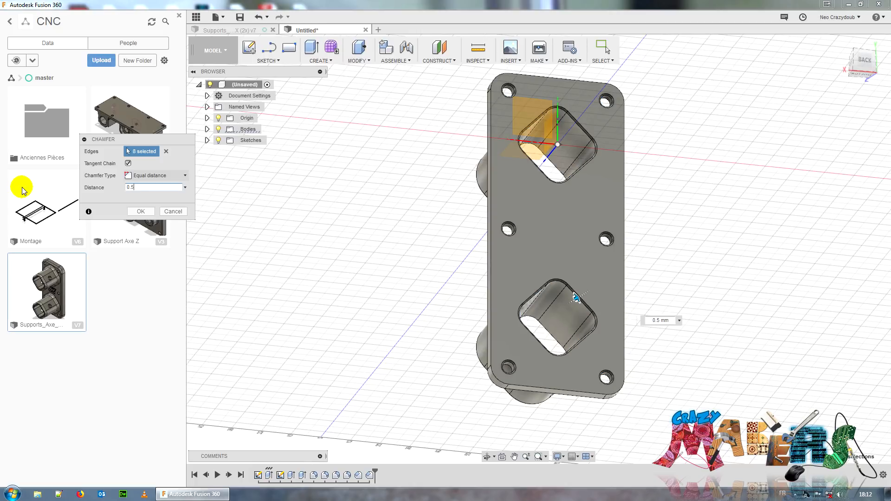
type("7")
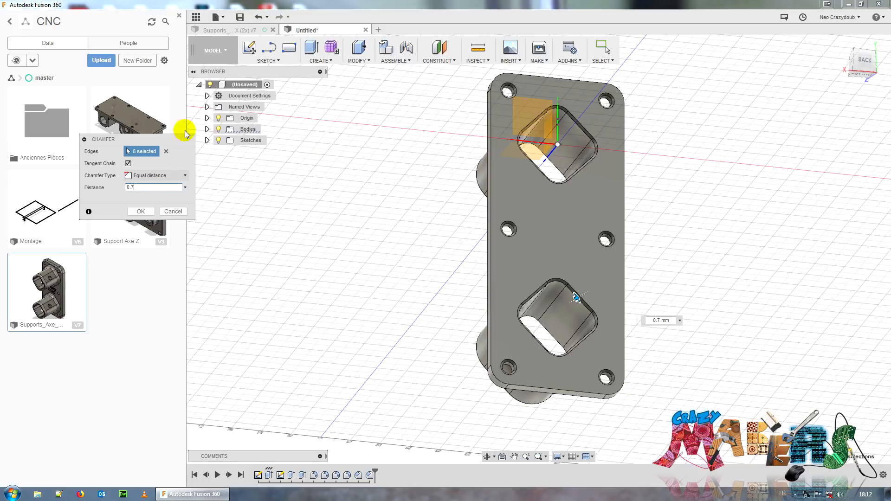
left_click_drag(154, 189, 34, 193)
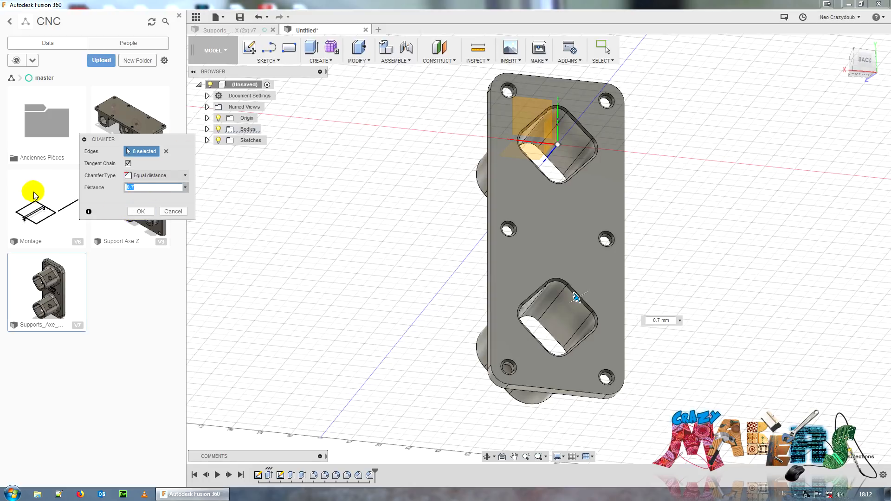
left_click(140, 211)
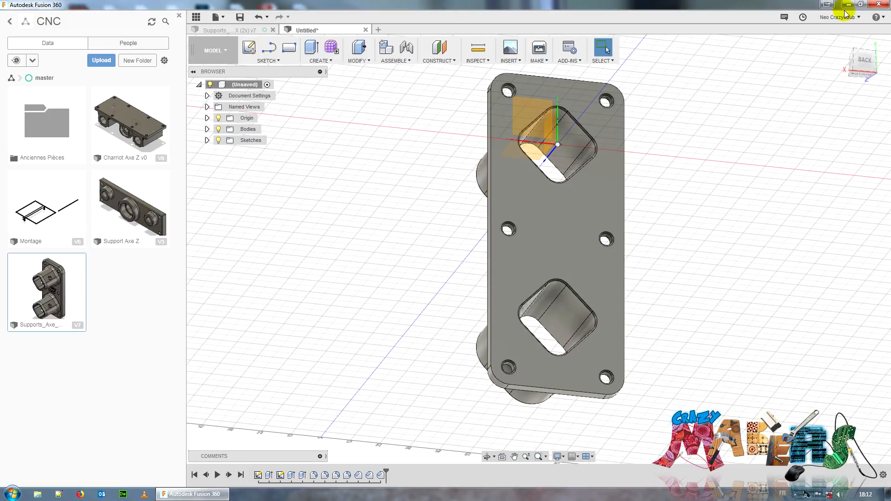
Start a sketch on the base plate's tube-side face, in the area between the two tubes
middle_click_drag(569, 314, 633, 265, "shift")
left_click(854, 62)
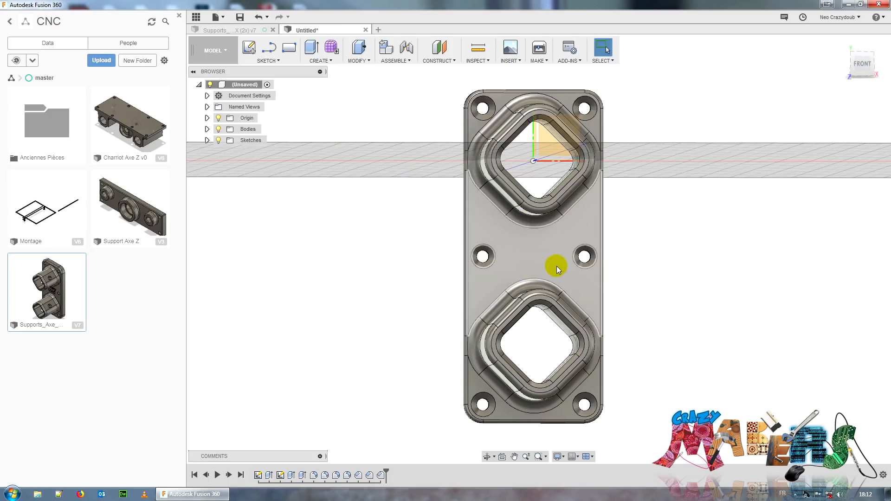
left_click(527, 246)
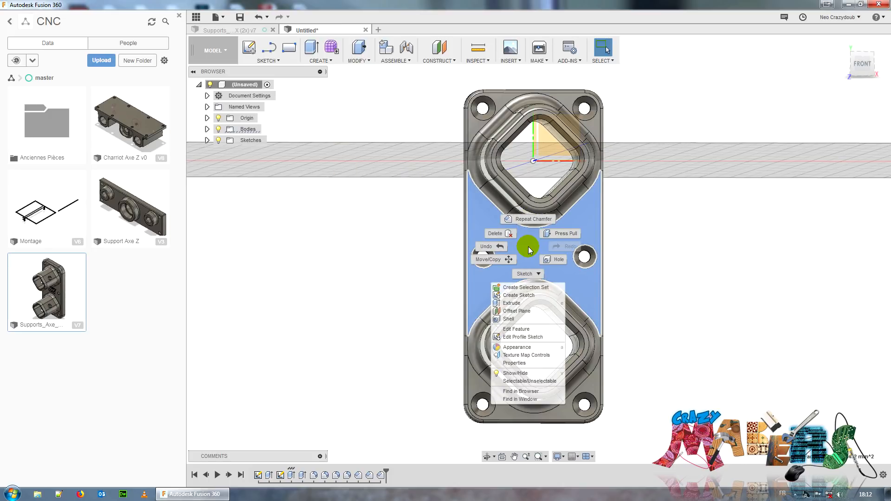
right_click(528, 246)
left_click(672, 278)
left_click(517, 249)
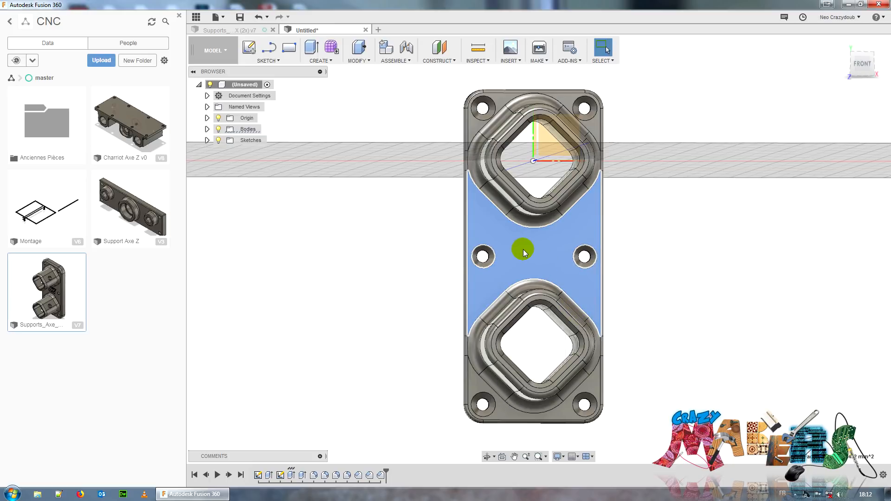
right_click(523, 249)
left_click(679, 292)
right_click(529, 245)
left_click(672, 259)
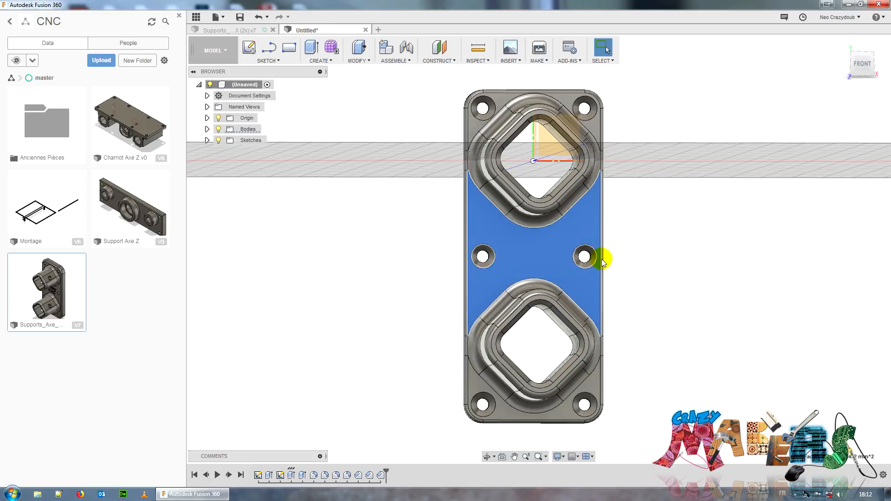
right_click(535, 254)
left_click(536, 303)
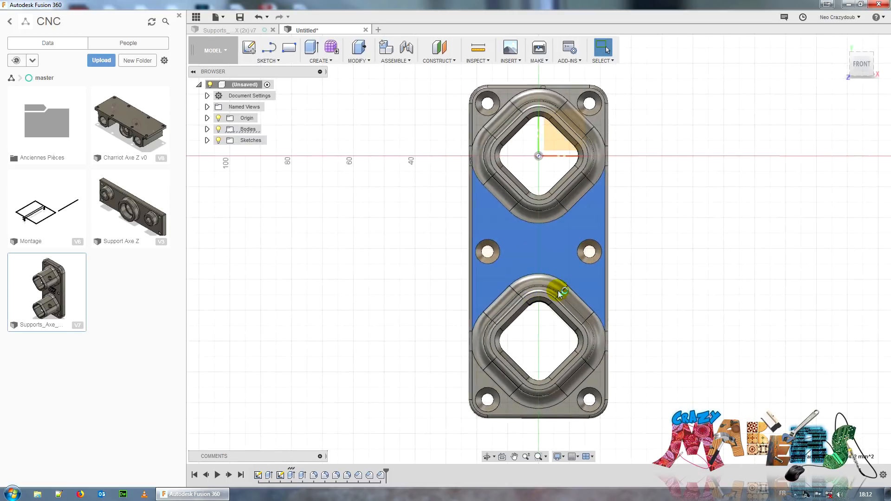
Add the bold Arial sketch text "CNC", 10 mm high, between the two middle screw holes
left_click(272, 60)
left_click(254, 190)
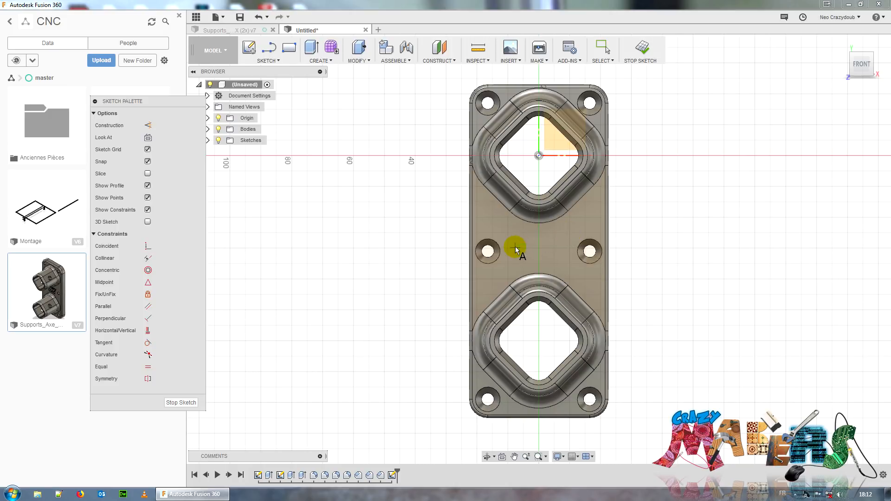
left_click(508, 233)
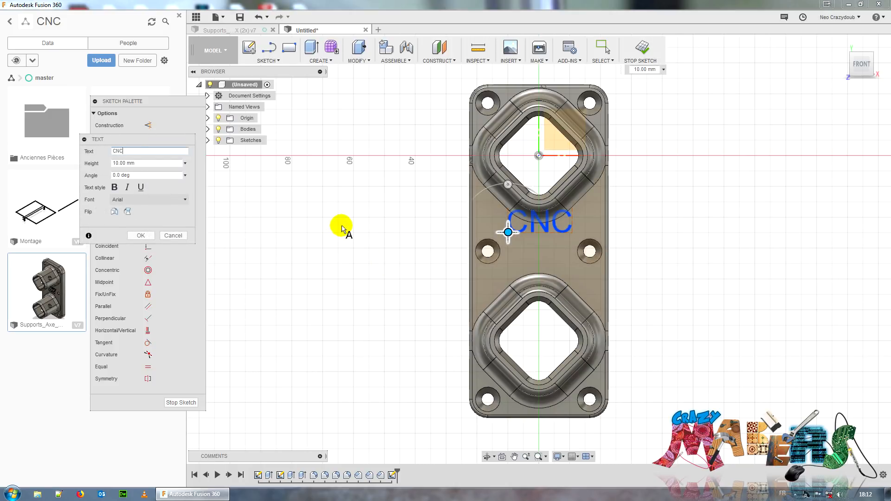
left_click(114, 187)
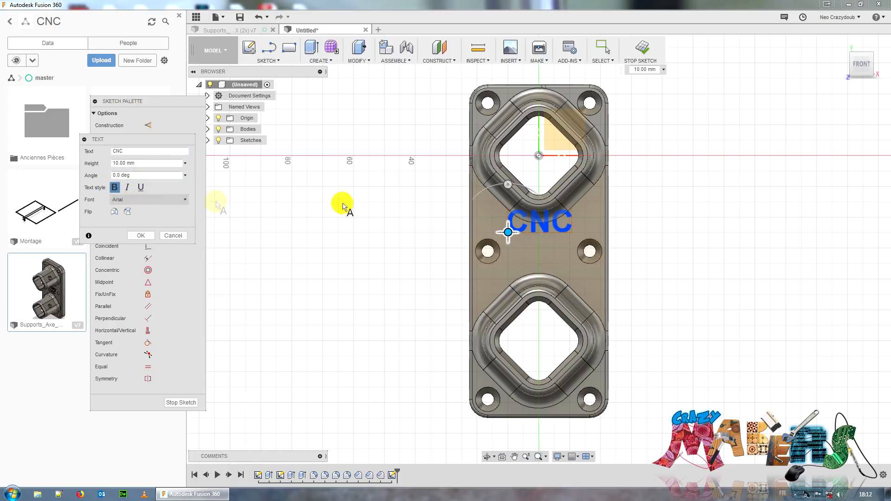
left_click_drag(508, 232, 507, 260)
left_click(139, 236)
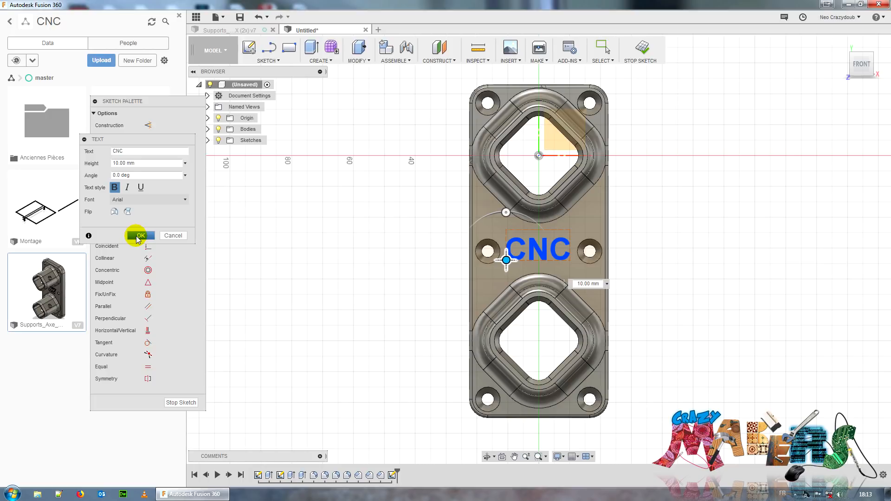
left_click(506, 260)
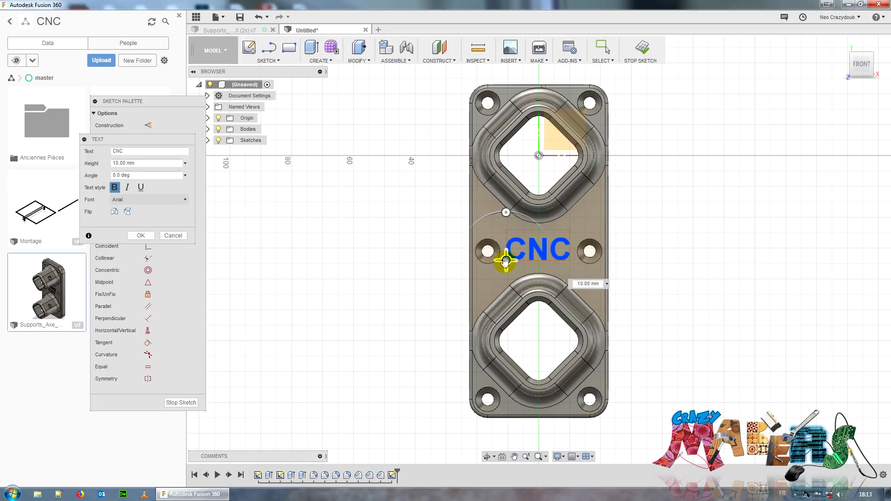
left_click(144, 235)
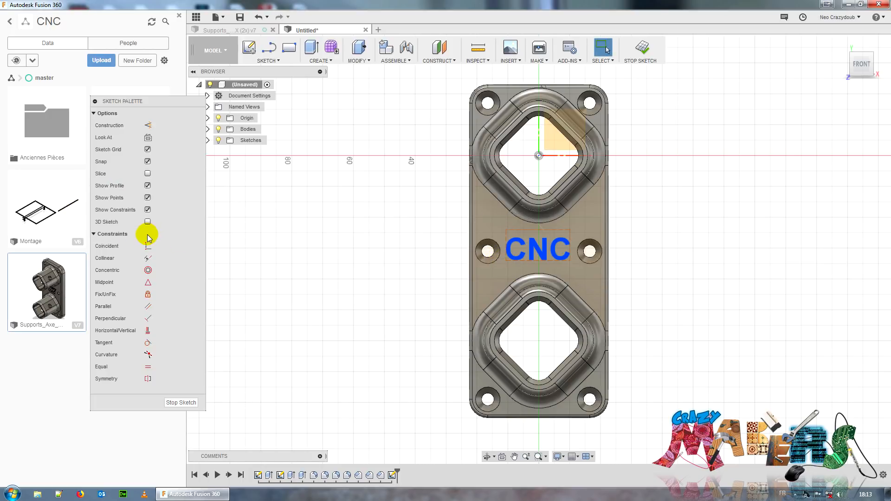
Edit the CNC text's position to shift it slightly towards the centre between the two middle holes
double_click(517, 238)
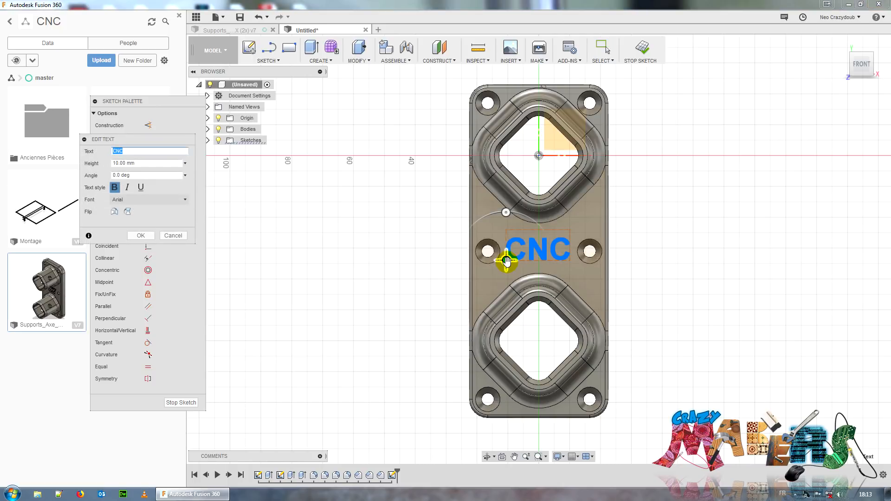
left_click_drag(505, 261, 507, 262)
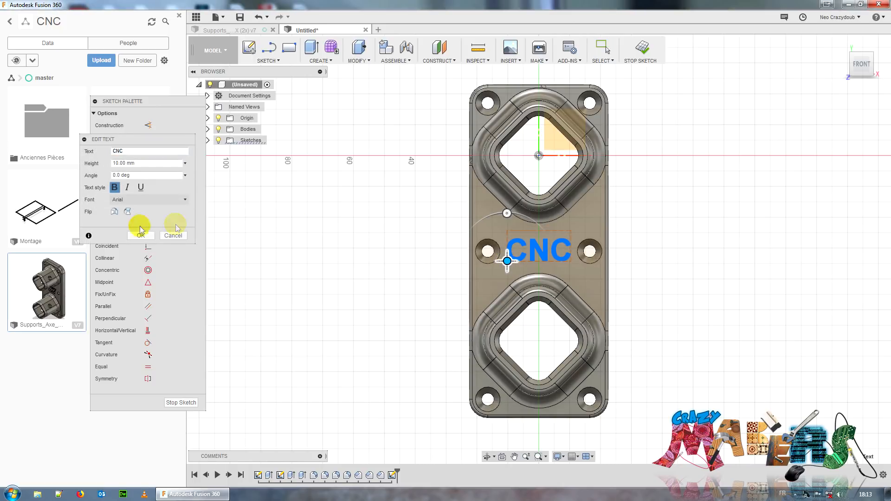
left_click(140, 236)
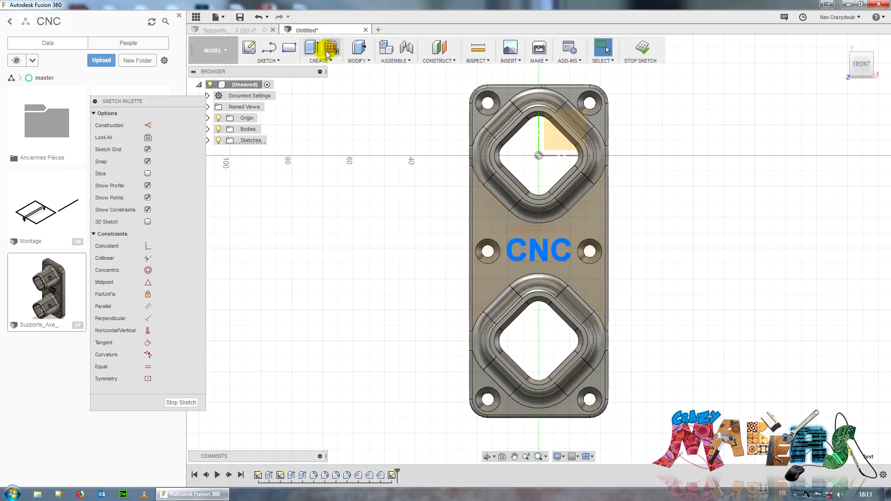
Extrude the CNC text as a cut with a distance of -2 mm into the base plate
left_click(366, 61)
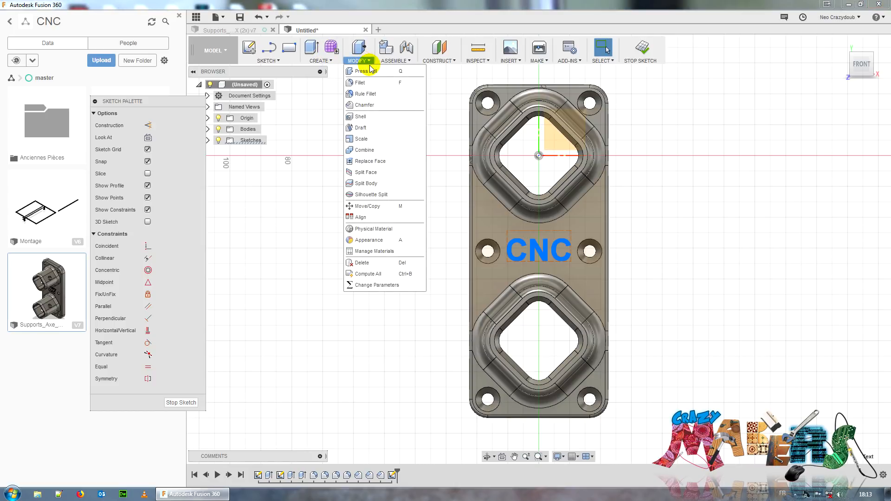
left_click(319, 61)
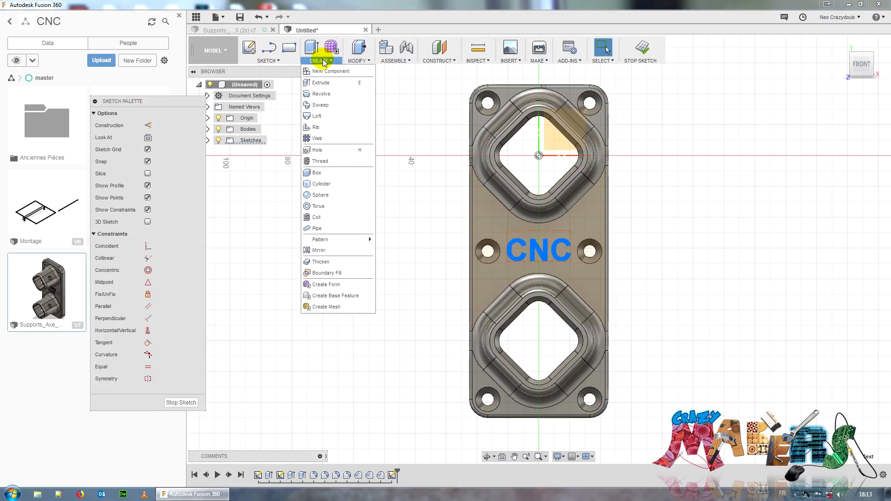
left_click(335, 83)
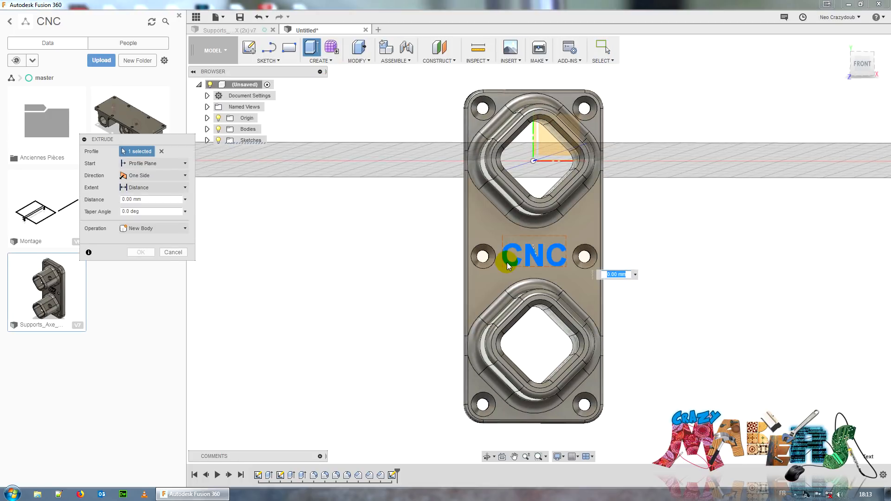
left_click(509, 266)
left_click(510, 266)
left_click(149, 199)
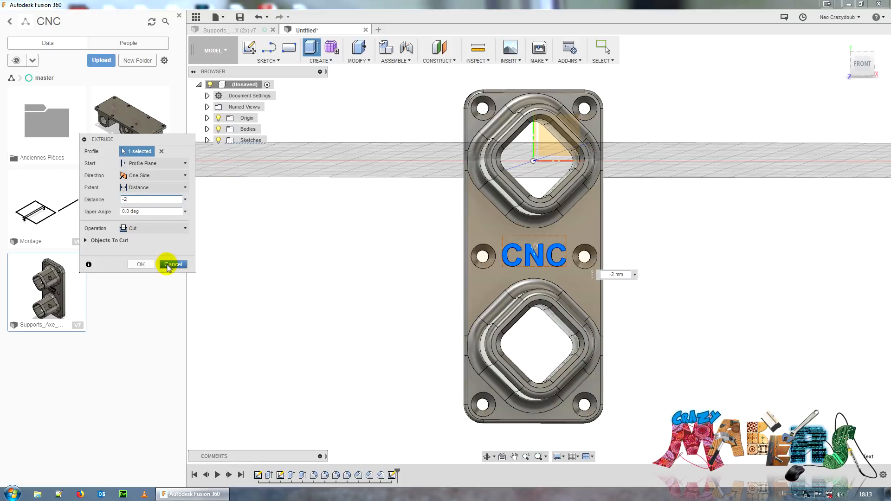
left_click(141, 264)
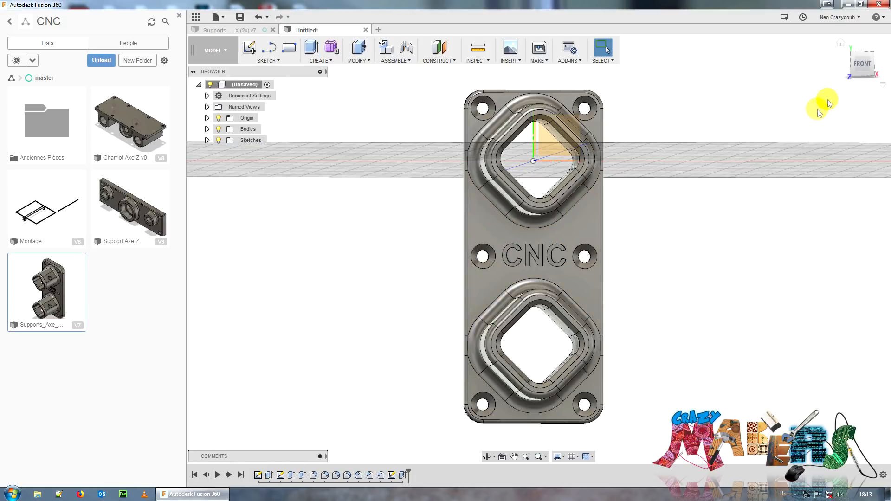
Set up a 3D print output of the support body with the mesh preview enabled
mouse_move(858, 63)
left_mouse_down()
mouse_move(809, 47)
mouse_move(819, 43)
mouse_move(16, 60)
mouse_move(886, 63)
mouse_move(807, 67)
mouse_move(822, 65)
left_mouse_up()
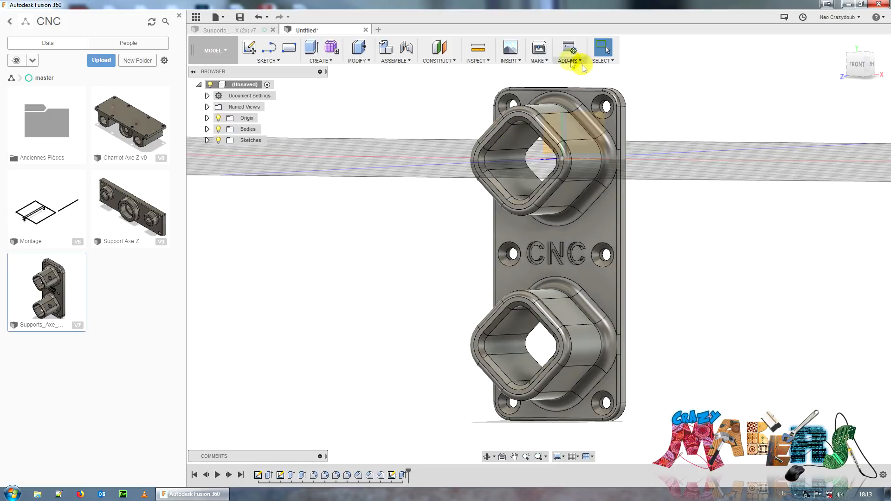
left_click(540, 50)
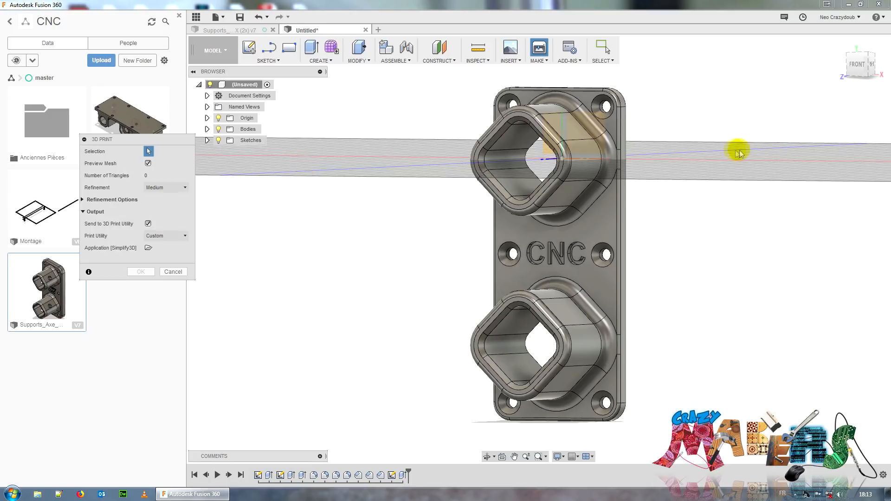
left_click(580, 232)
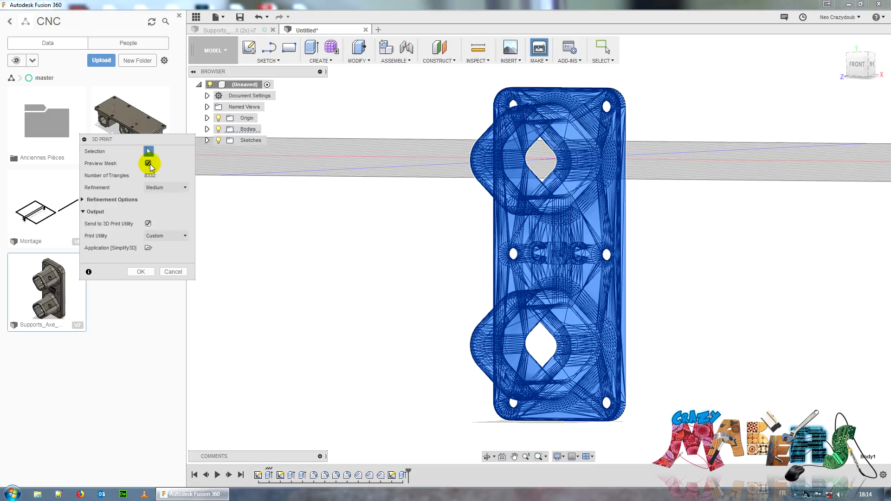
left_click(148, 164)
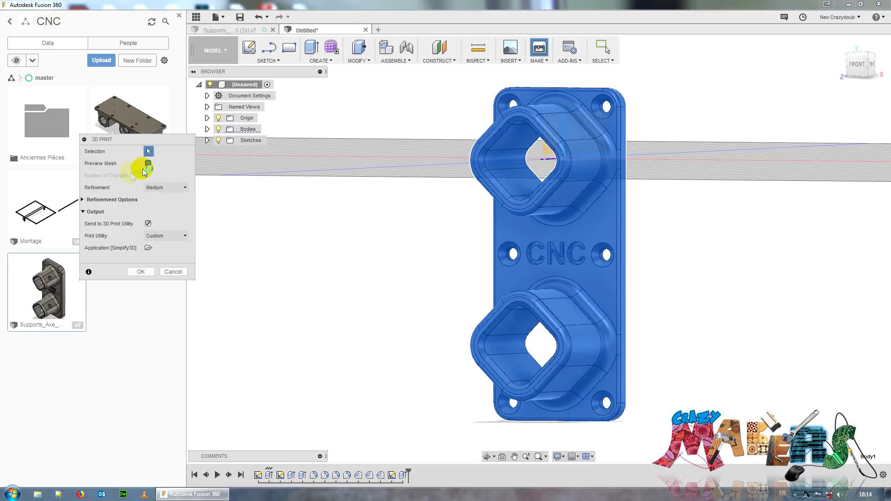
left_click(146, 166)
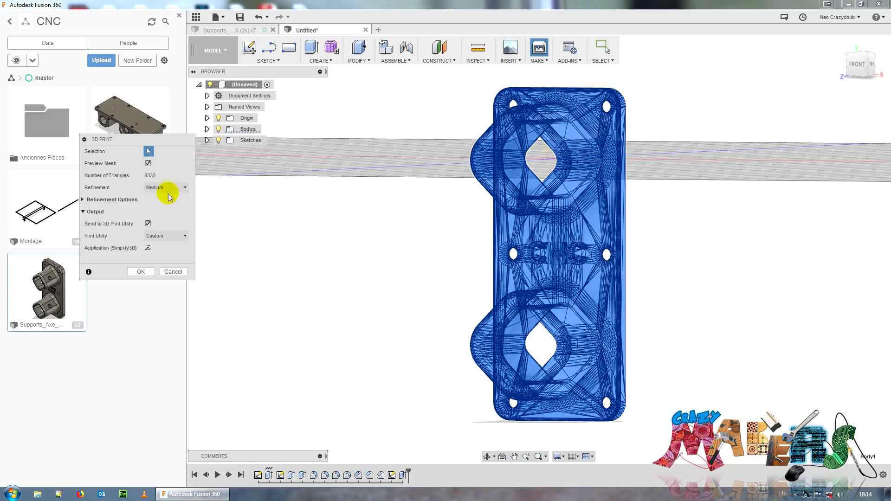
Examine the 3D print refinement presets and options, the send-to-utility setting and the available print utilities
left_click(183, 189)
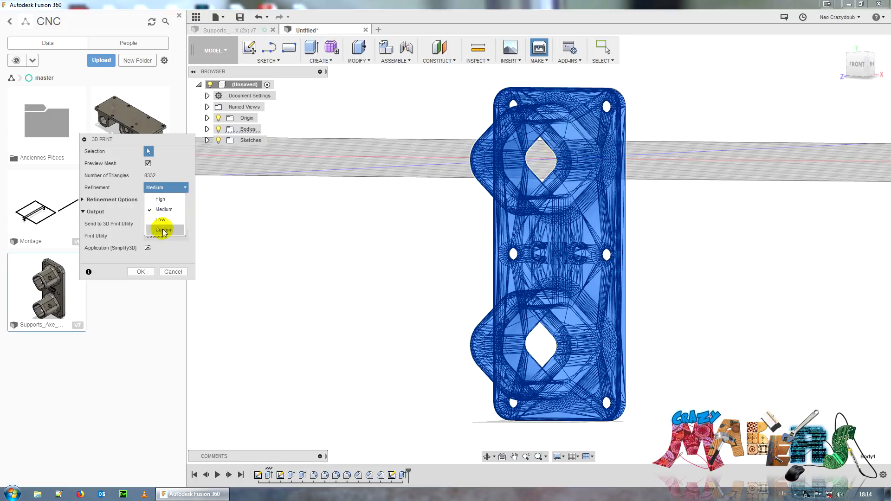
left_click(184, 189)
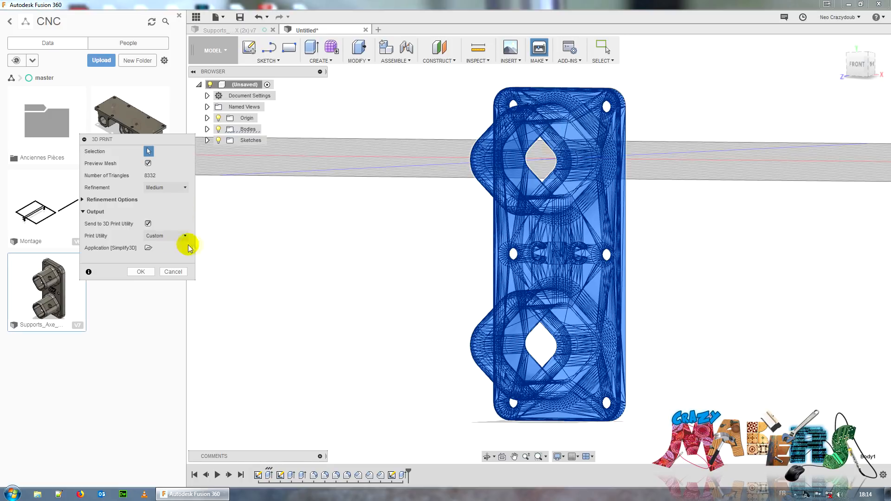
left_click(148, 224)
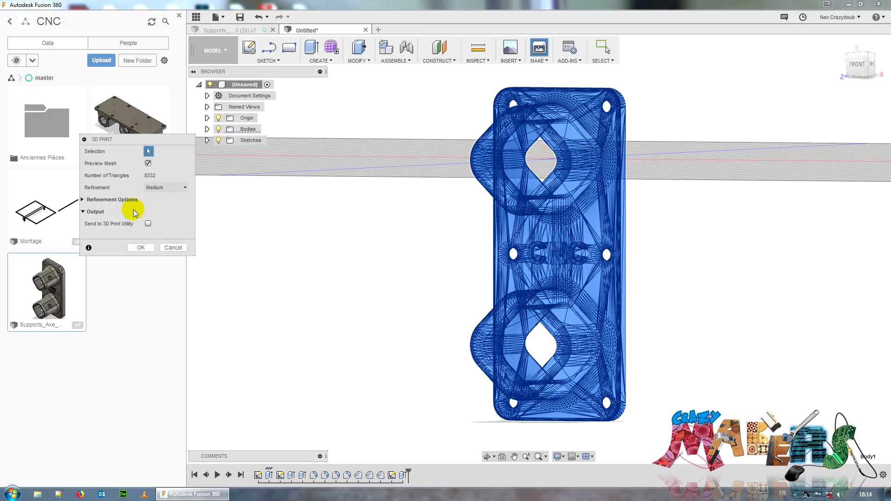
left_click(148, 224)
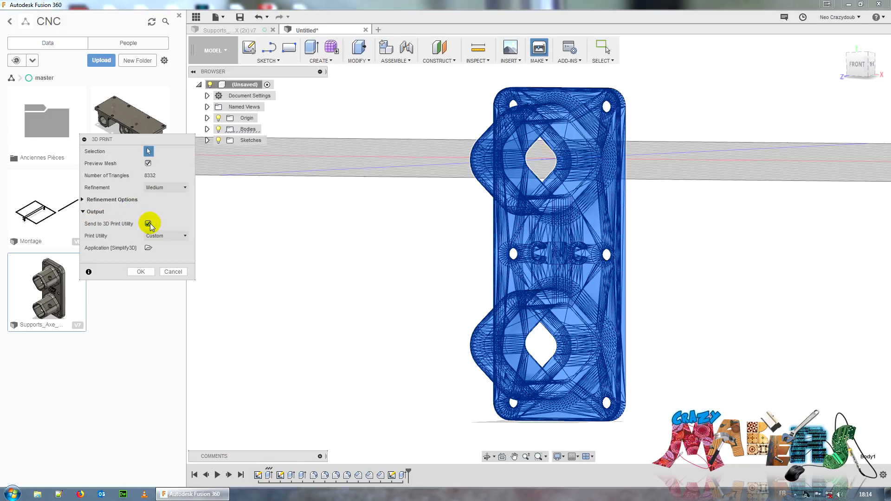
left_click(182, 236)
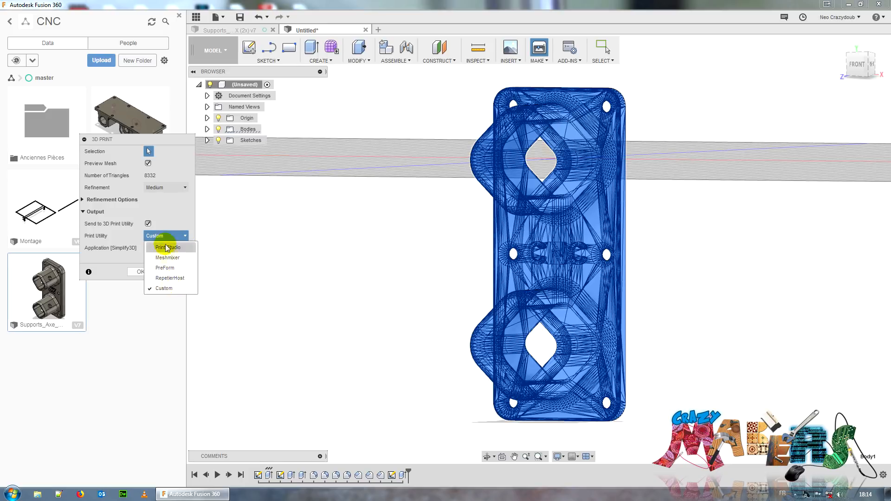
left_click(169, 199)
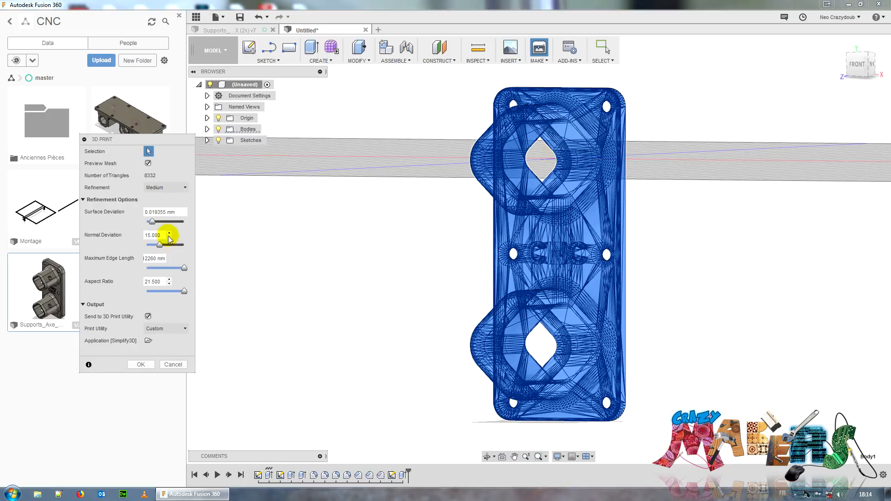
left_click(180, 188)
left_click(177, 187)
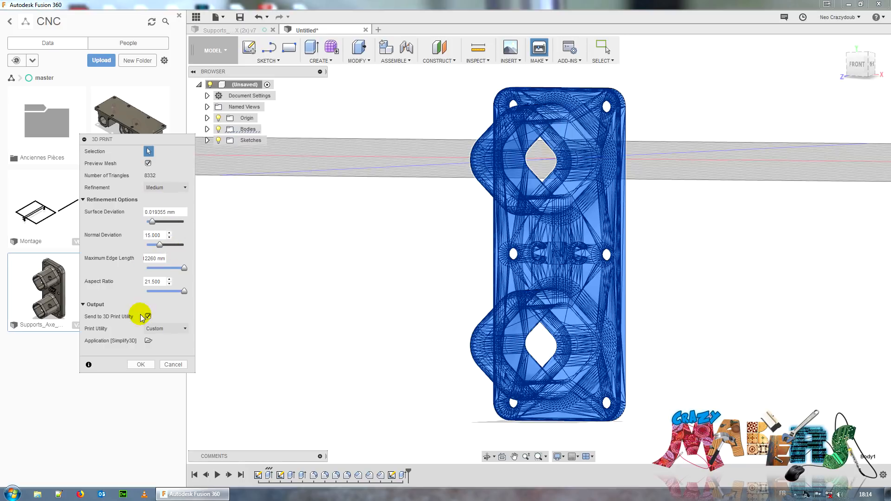
left_click(83, 200)
left_click(179, 237)
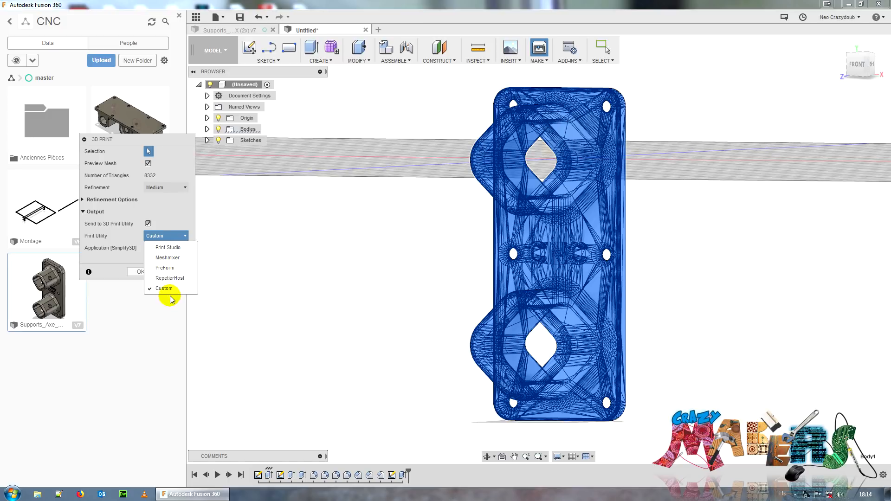
left_click(111, 268)
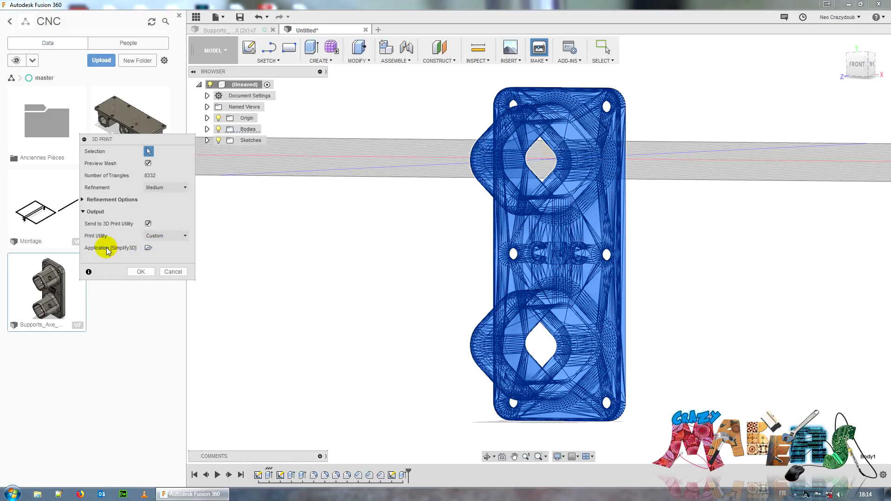
Set Simplify3D.exe from C:\Programmes\Simplify3D-4.0.0 as the custom print utility and send the support body to it
left_click(148, 248)
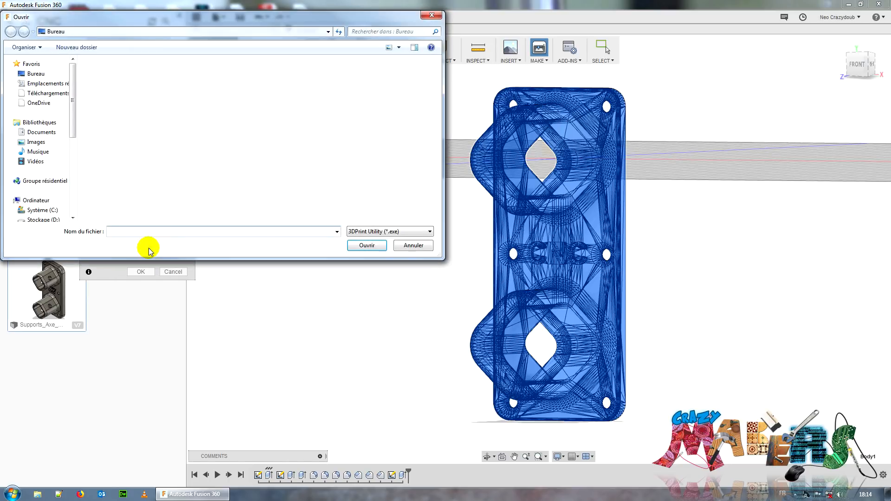
left_click(45, 211)
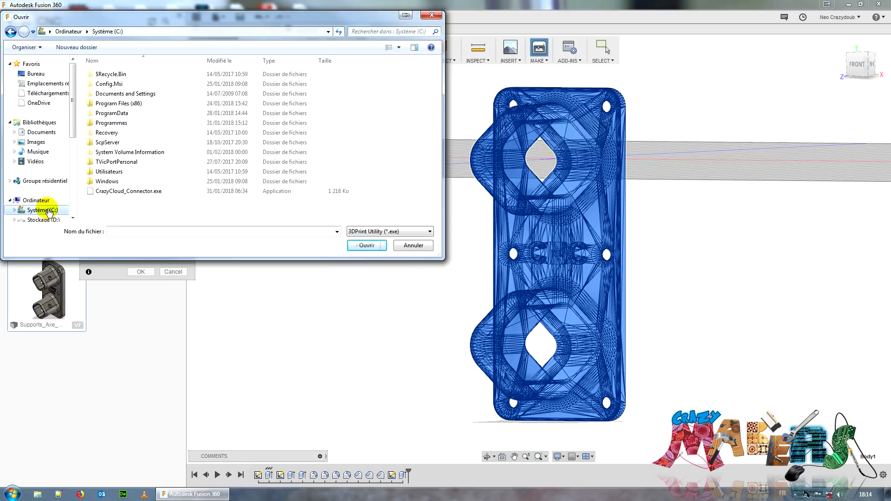
double_click(131, 104)
scroll(159, 139, "down", 10)
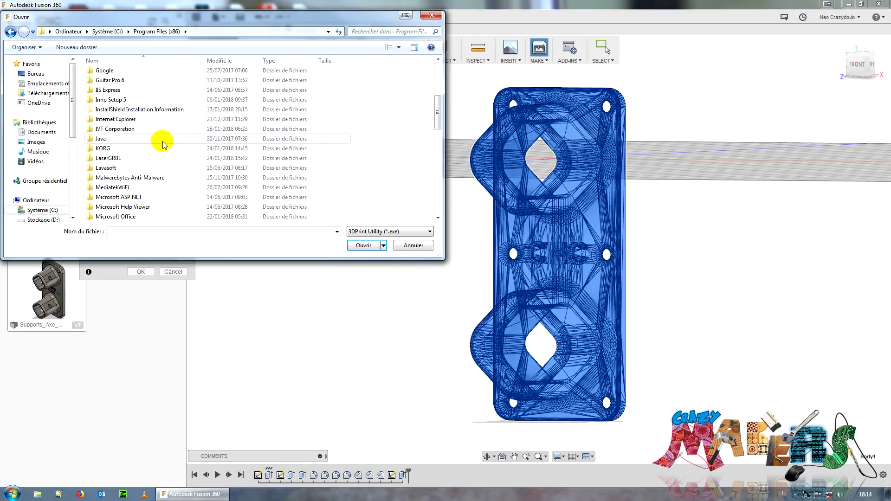
scroll(153, 200, "down", 6)
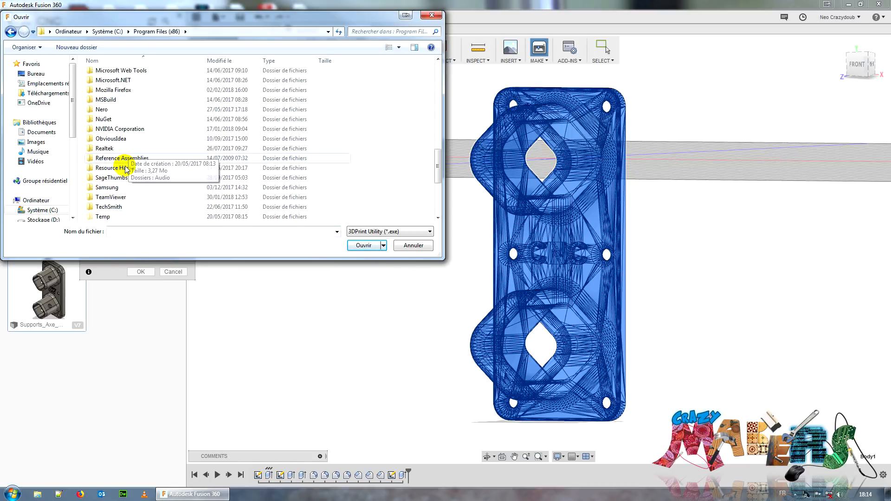
left_click(107, 31)
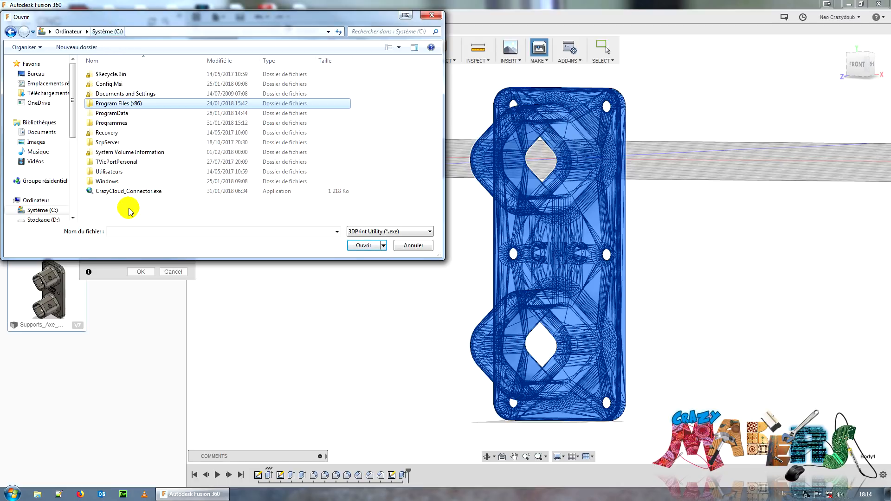
double_click(112, 123)
scroll(155, 163, "down", 9)
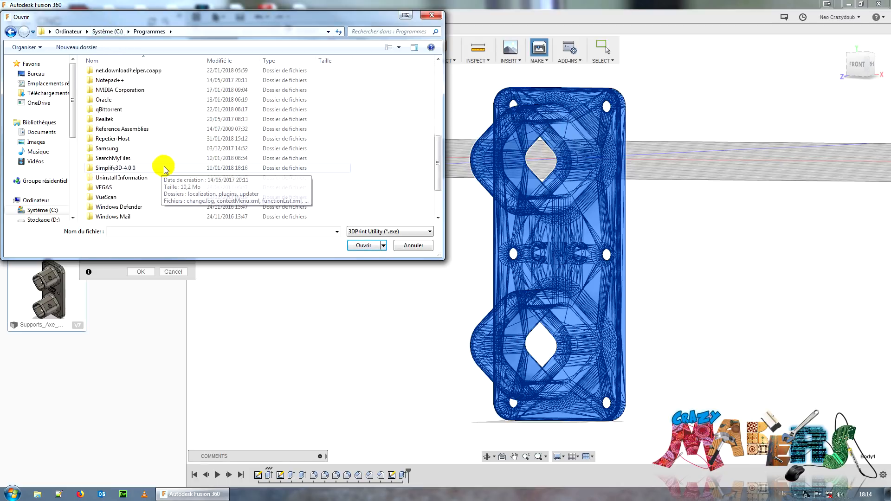
double_click(115, 139)
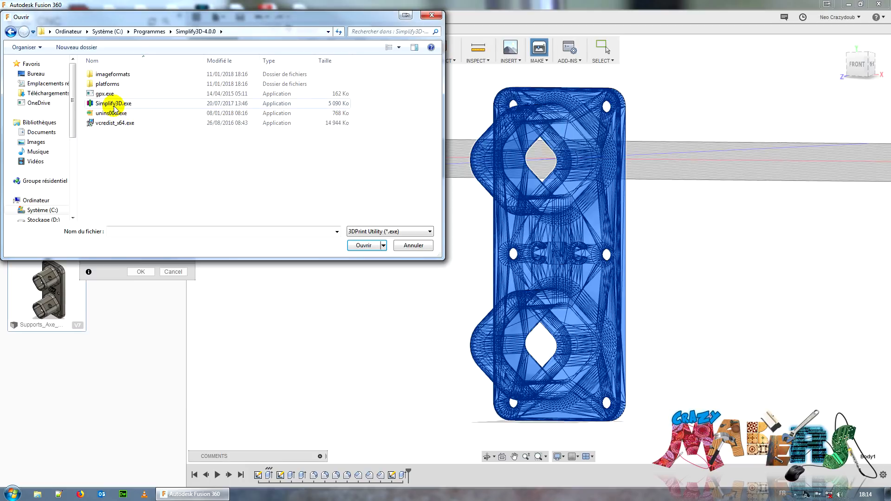
double_click(114, 105)
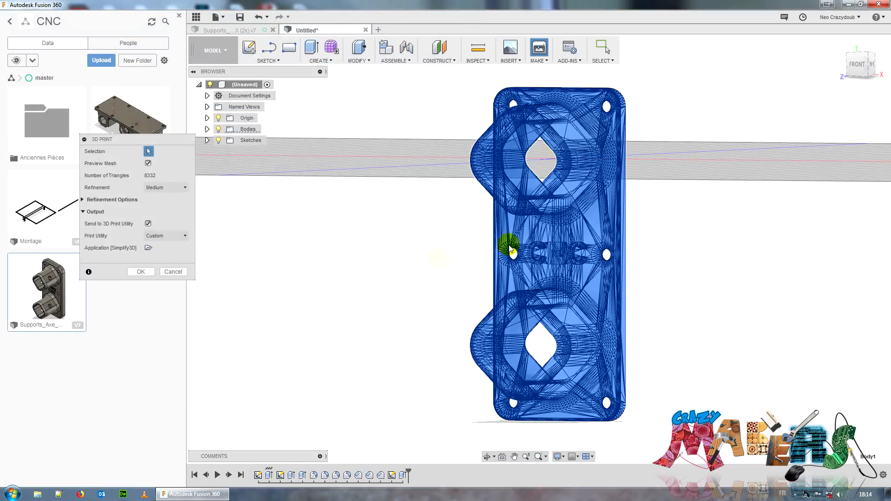
left_click(141, 272)
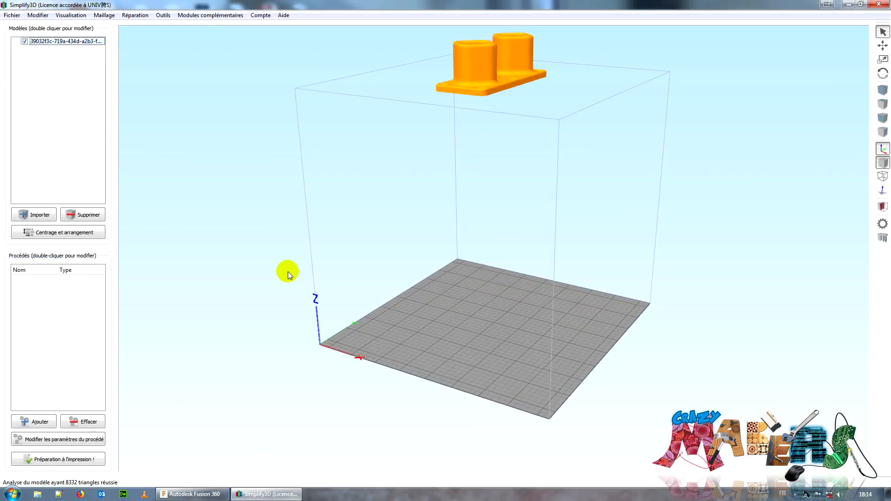
Examine the support part on the Simplify3D build plate from several angles and distances, ending in the default view
left_click_drag(510, 328, 509, 353)
scroll(509, 352, "up", 5)
scroll(514, 289, "down", 5)
left_click_drag(514, 289, 474, 270)
scroll(539, 319, "up", 5)
left_click_drag(539, 319, 514, 282)
right_click_drag(609, 419, 495, 275)
scroll(366, 189, "up", 4)
left_click_drag(366, 191, 325, 279)
key("Home")
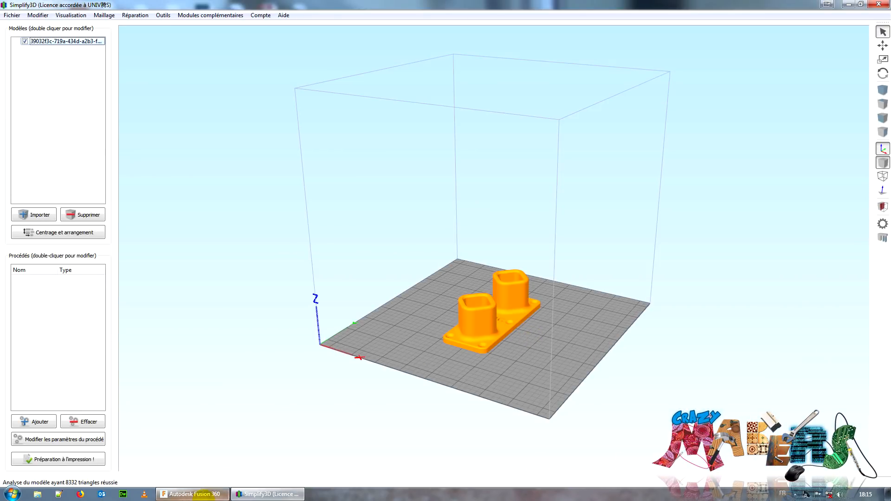
Switch back to Fusion 360 and inspect the engraved support from a slightly rotated front view
left_click(196, 494)
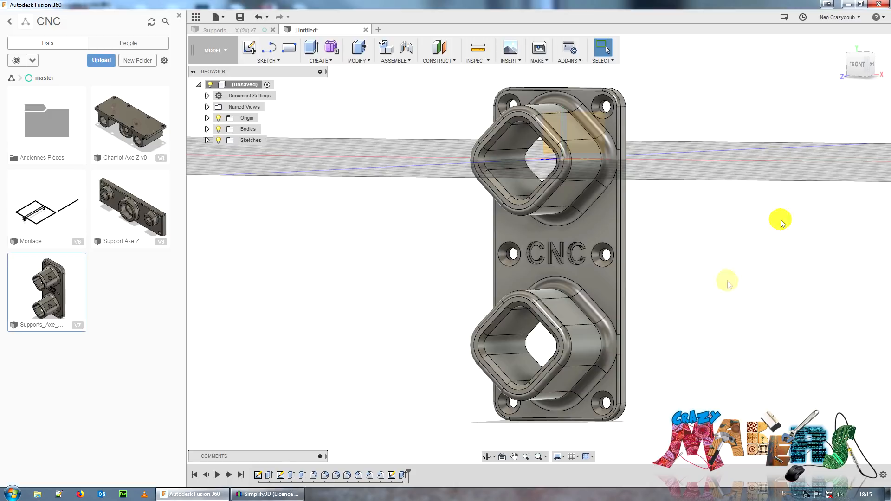
mouse_move(854, 66)
left_mouse_down()
mouse_move(841, 71)
mouse_move(850, 64)
left_mouse_up()
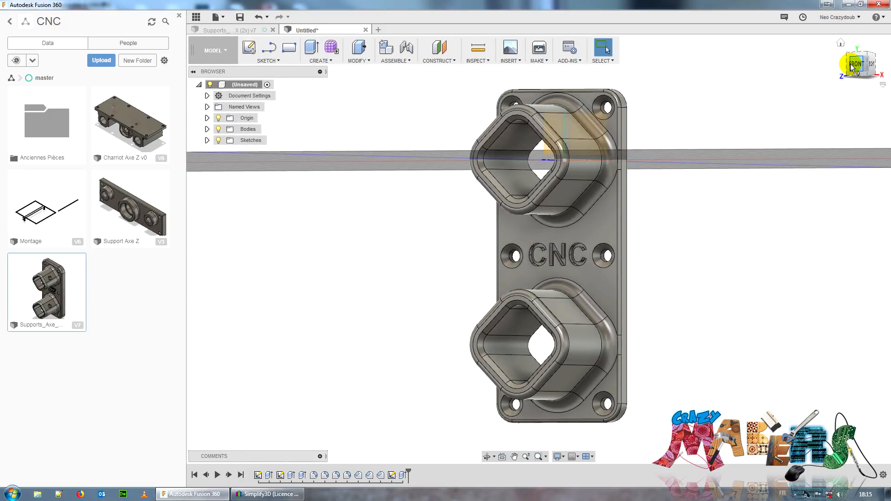